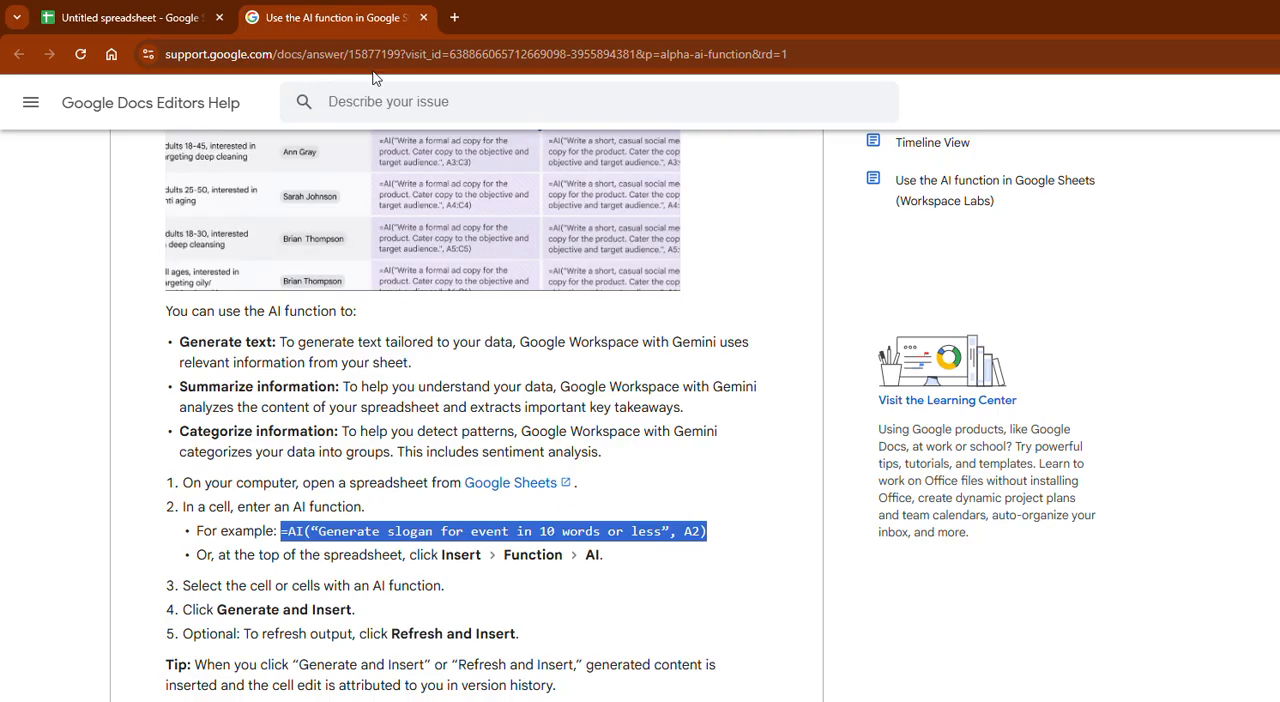
- Switch to the spreadsheet and paste the copied formula =AI(“Generate slogan for event in 10 words or less”, A2) into cell A2
click(176, 18)
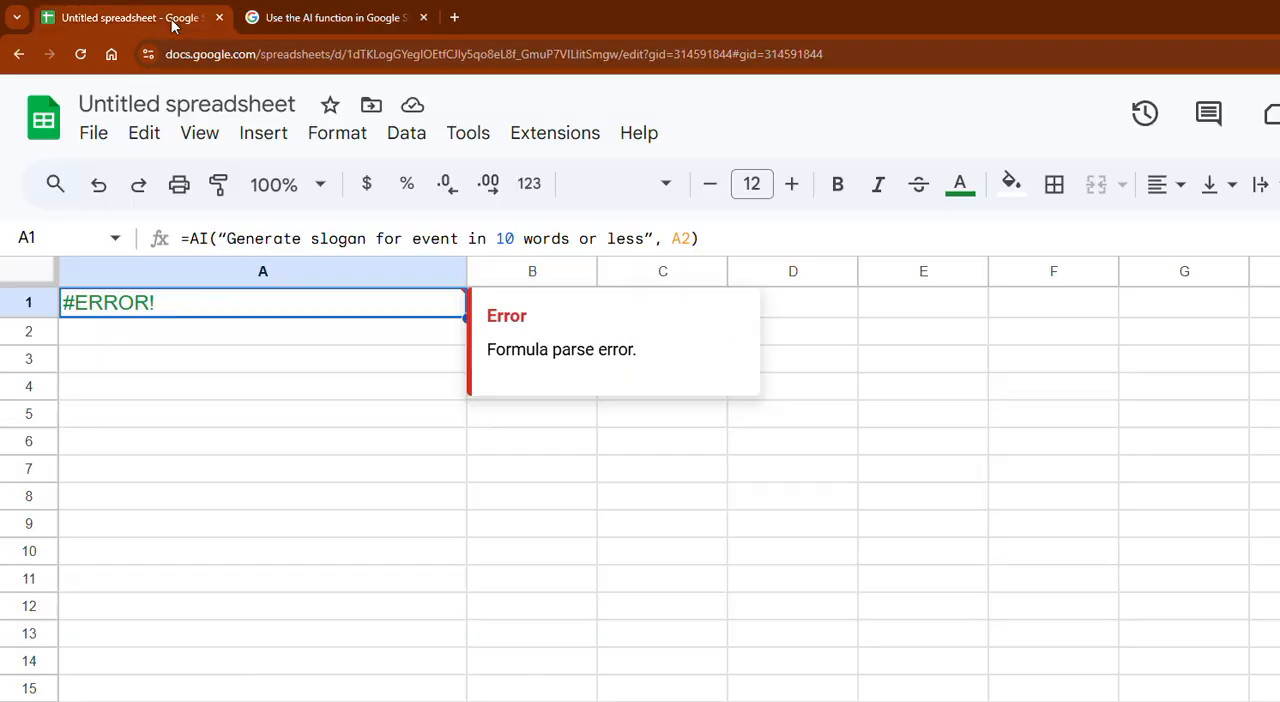
click(214, 342)
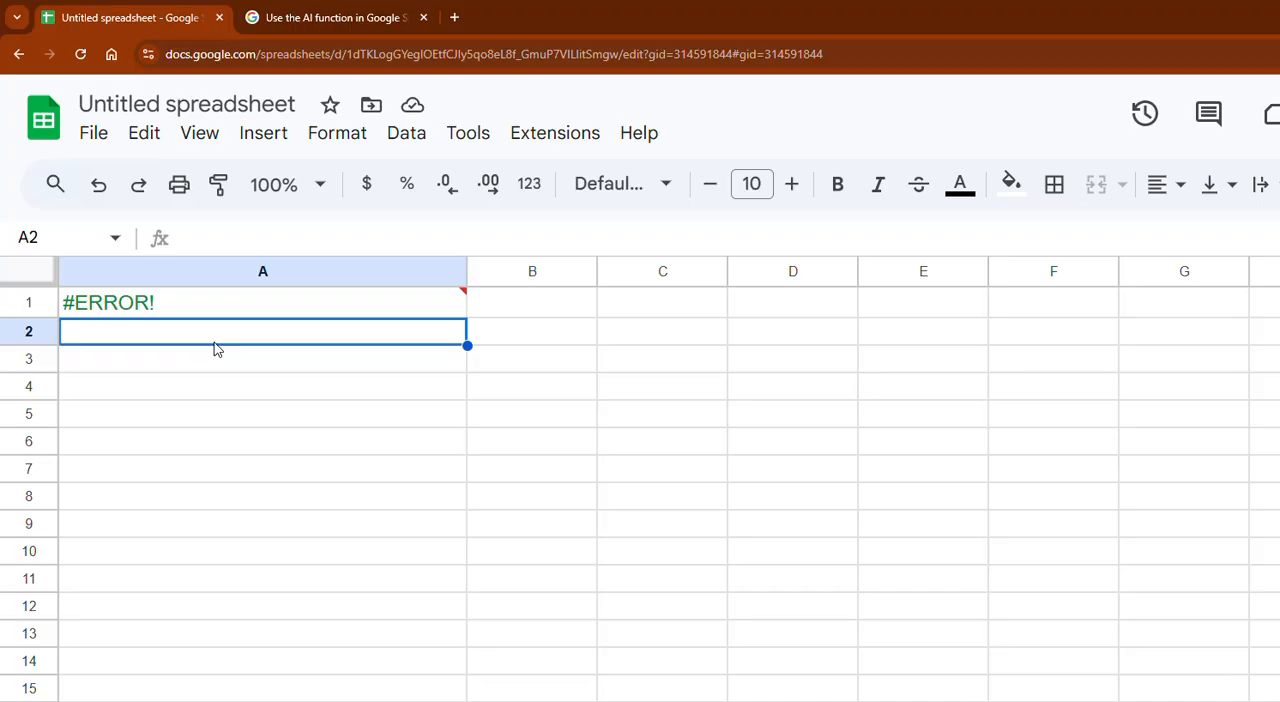
text(=AI("Generate slogan for event in 10 words or less", A2))
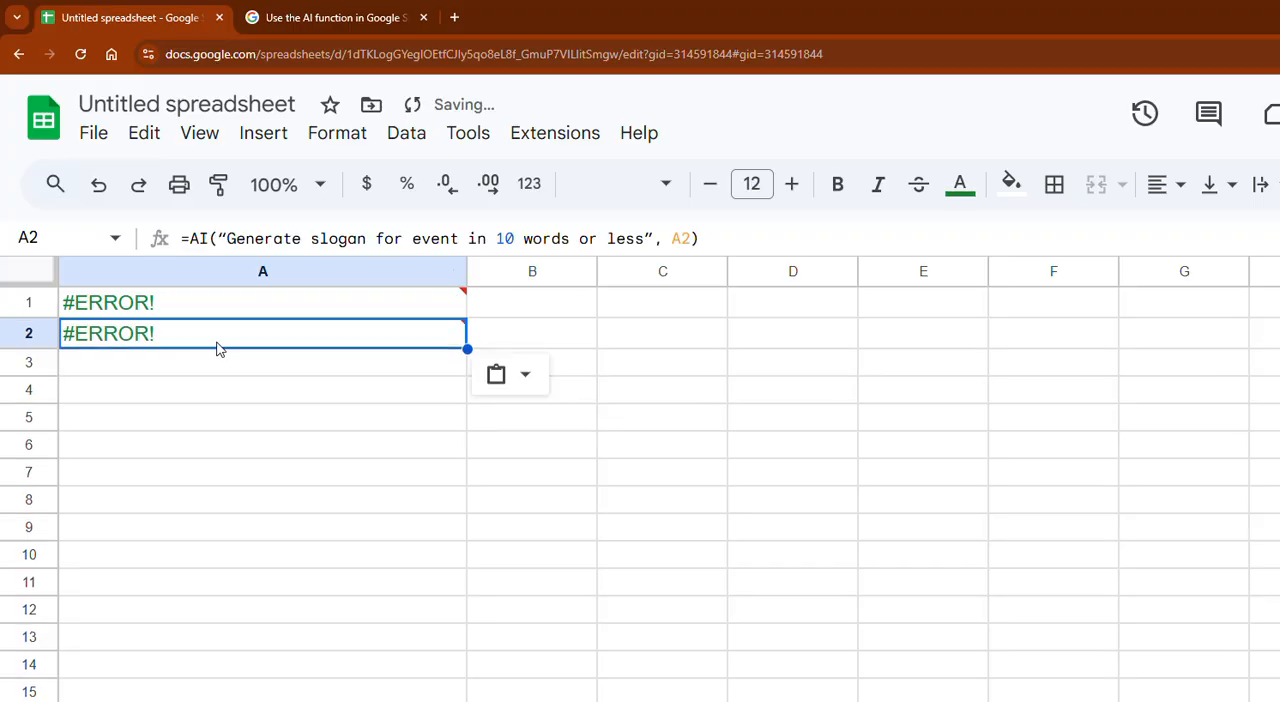
mouse_move(236, 303)
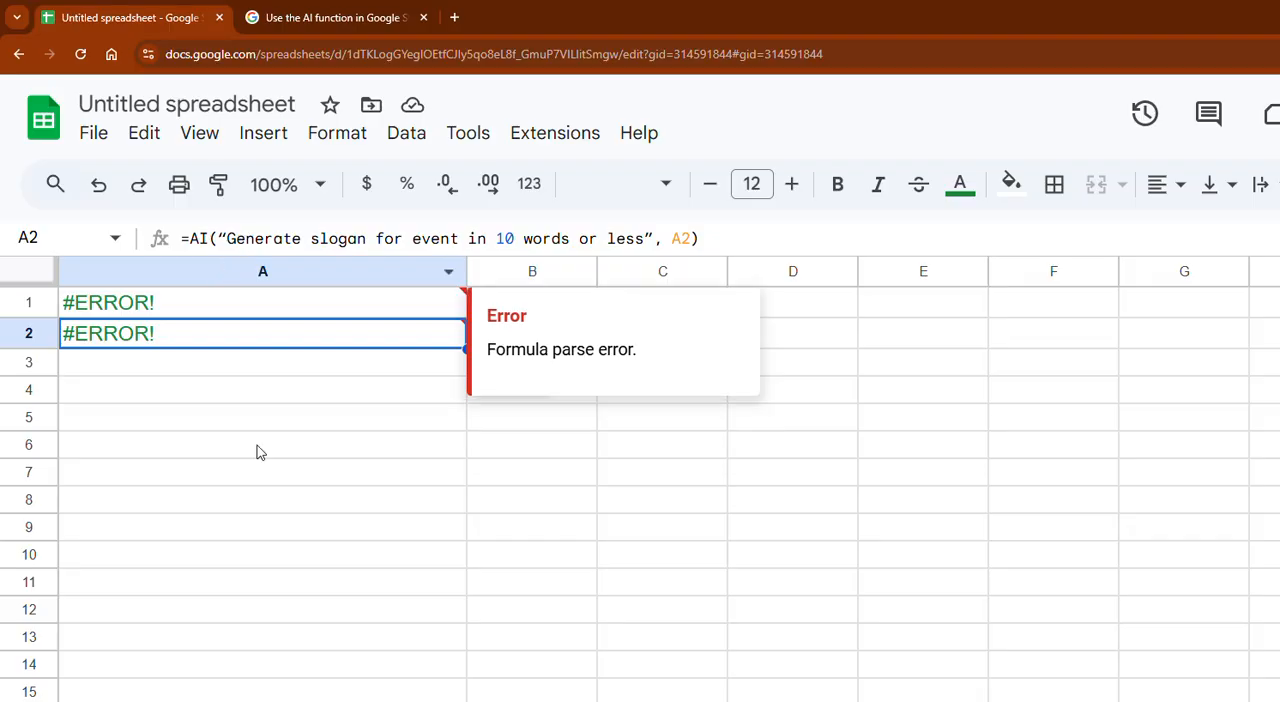
- Copy =AI("write a thank you email to about the party"&C1) from A1 of the thank-you emails sheet into A1 of a new sheet
click(170, 700)
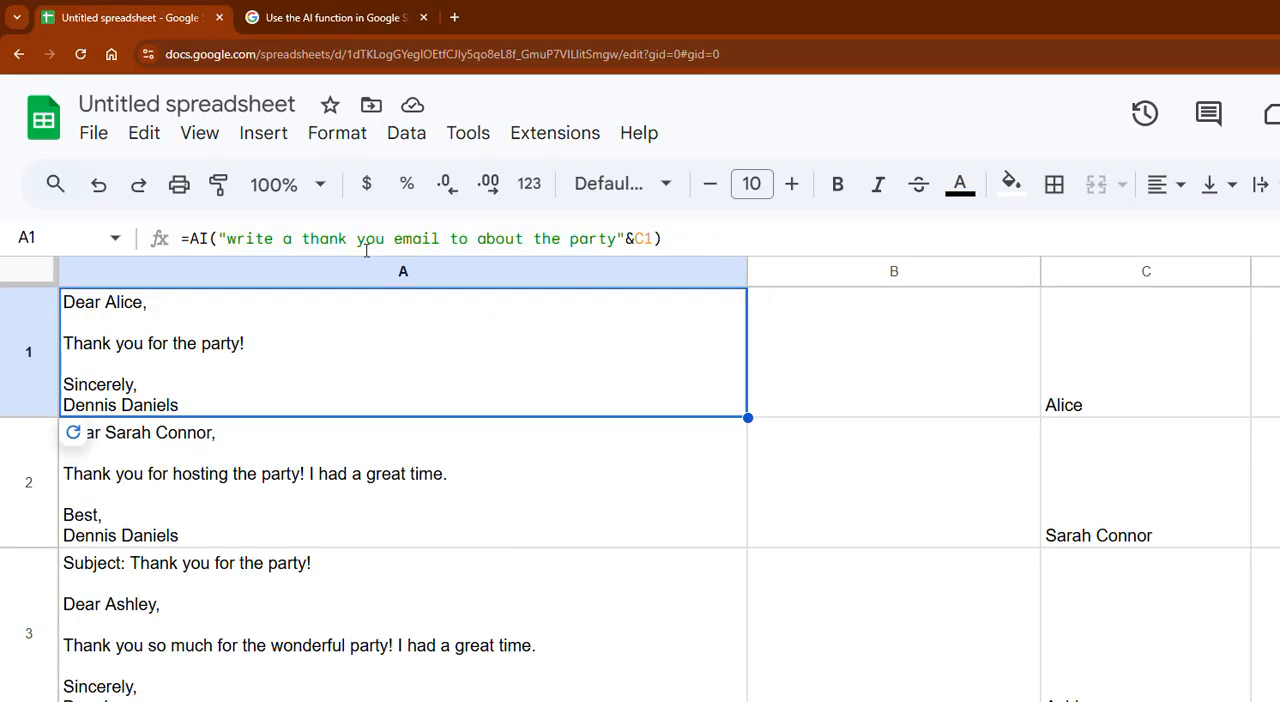
triple_click(497, 240)
key(ctrl+c)
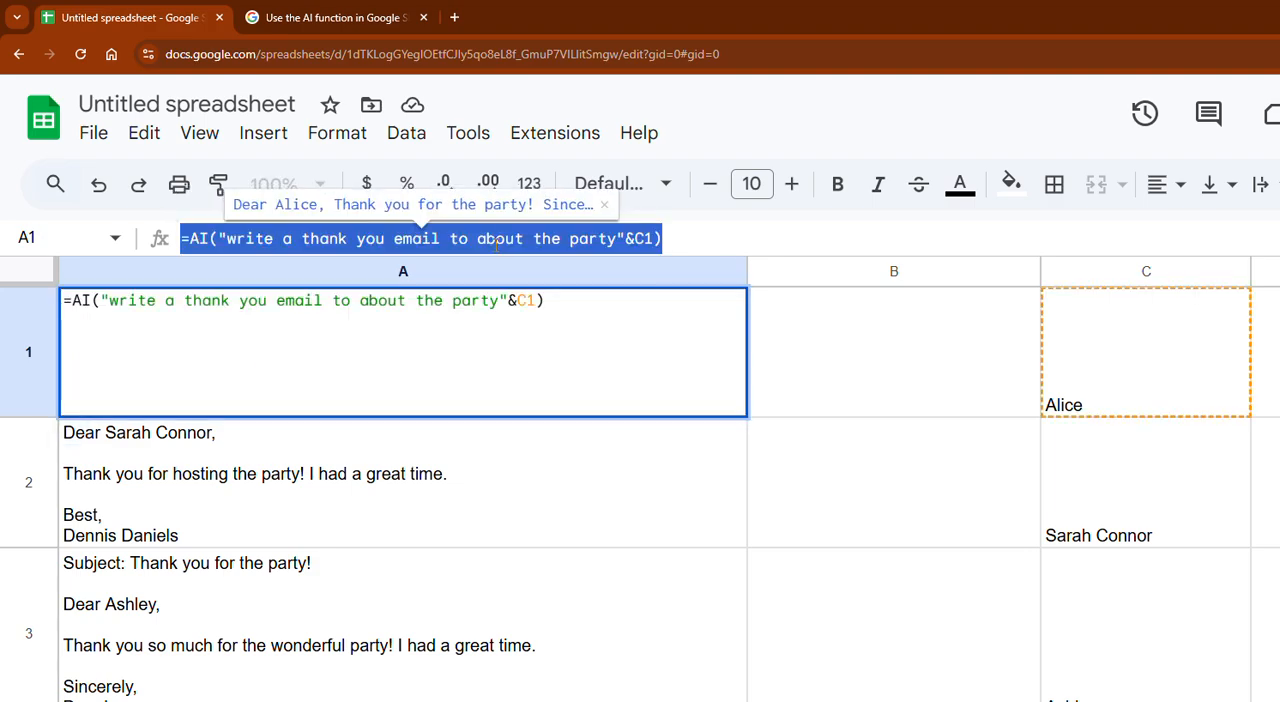
key(shift+F11)
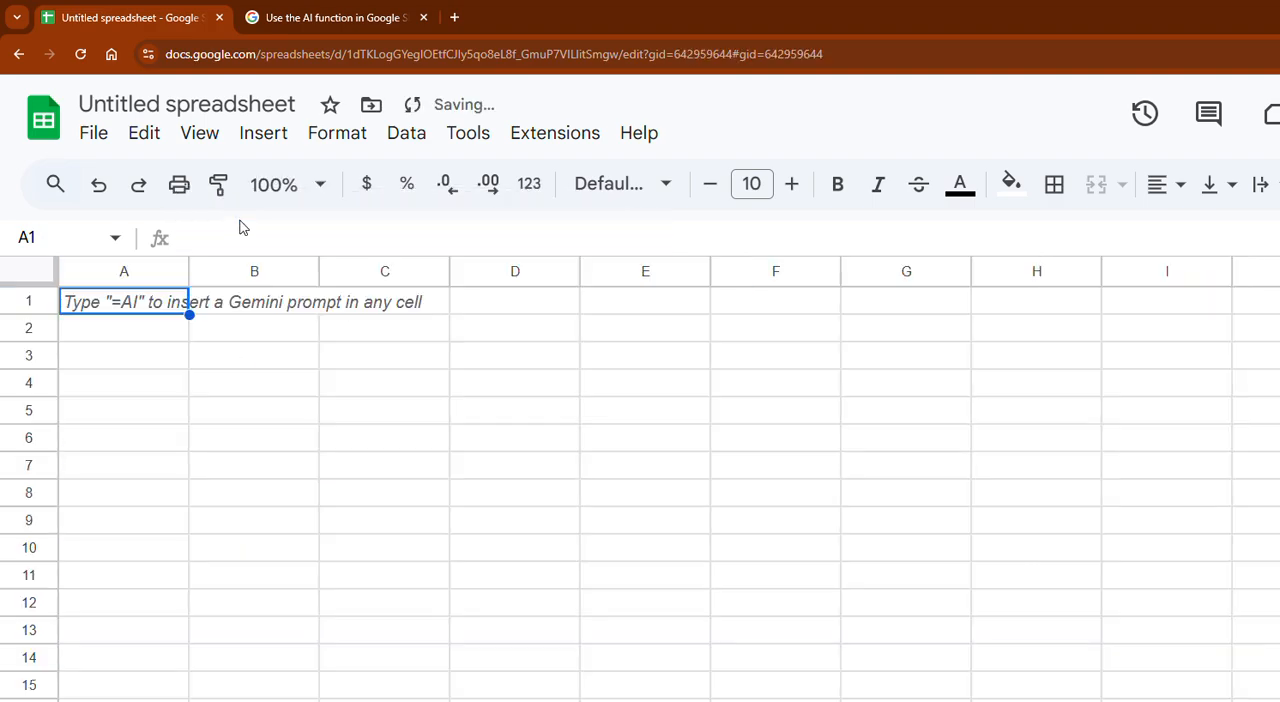
click(156, 311)
key(ctrl+v)
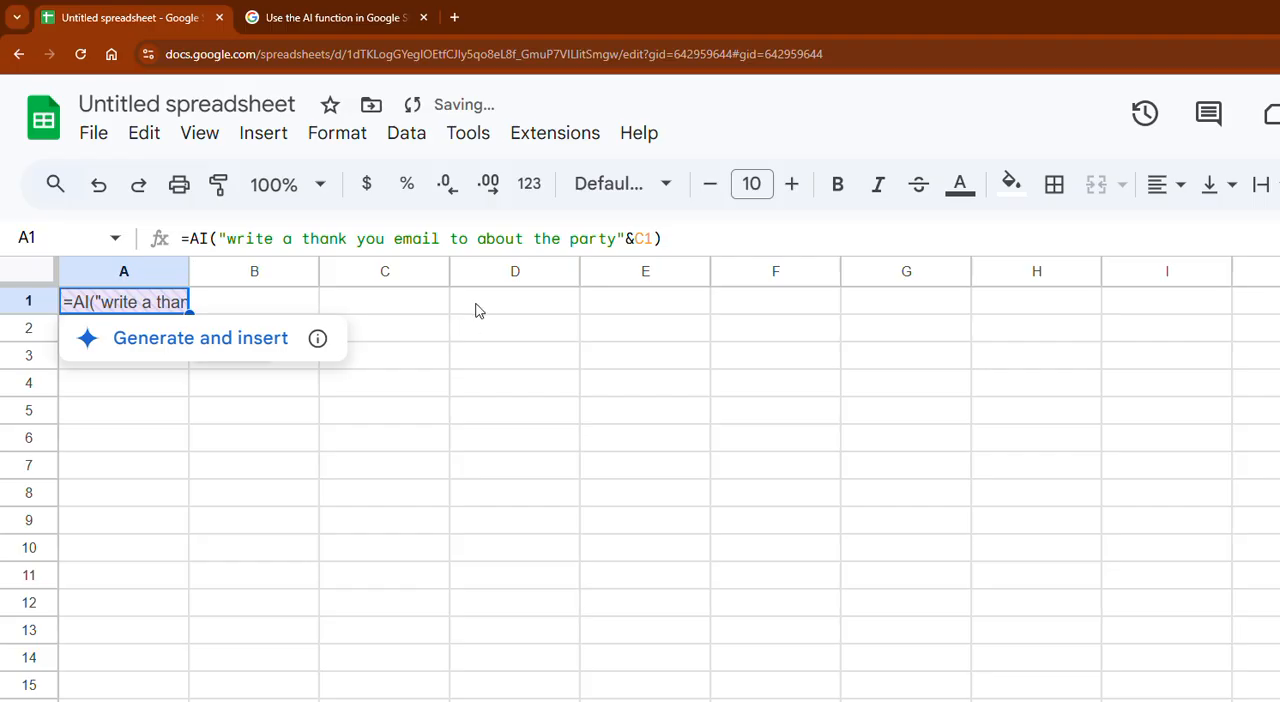
- Enter the recipient's first name in cell C1
click(410, 305)
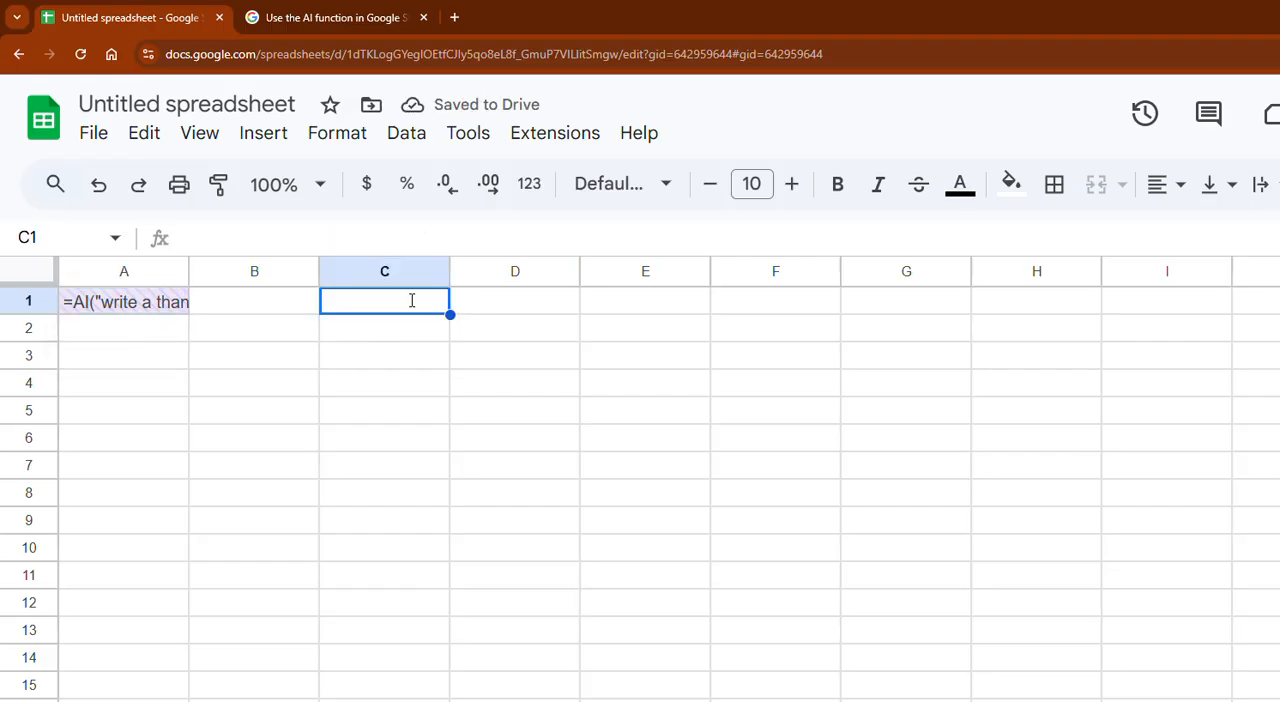
text(A)
key(BackSpace)
text(Candy)
key(Return)
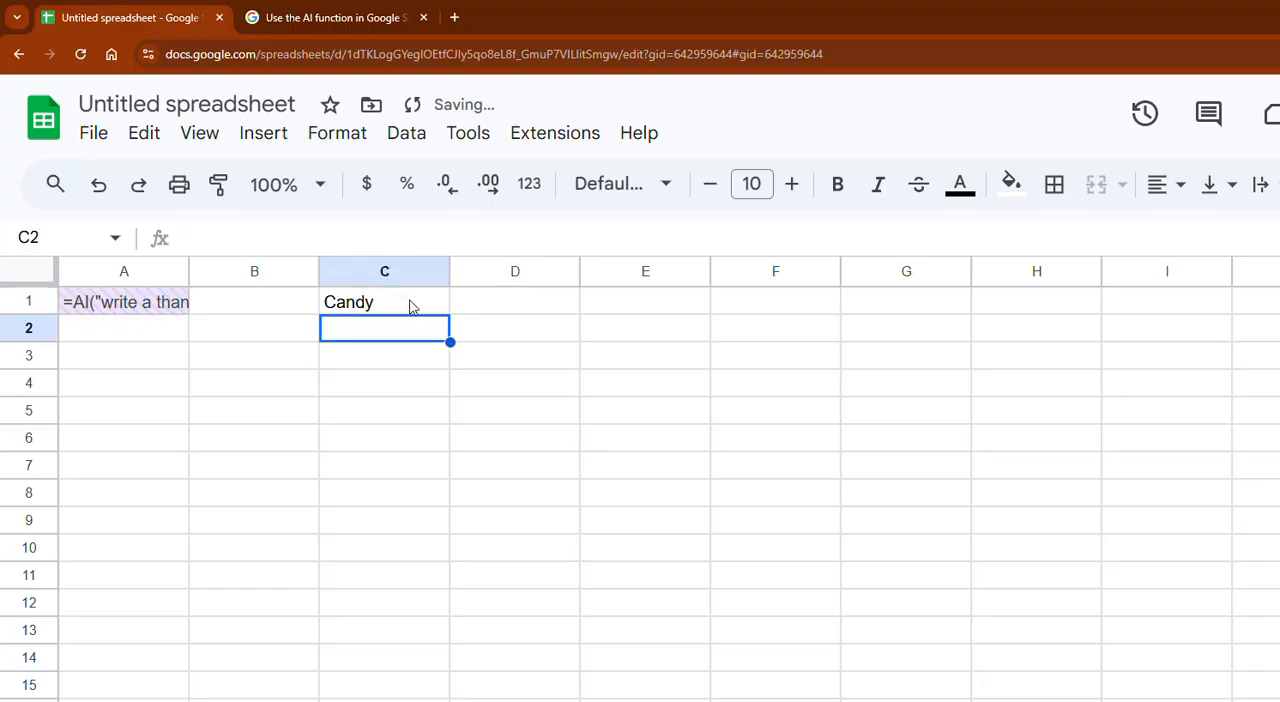
- Widen column A to nearly three times its width and generate the AI output in cell A1
drag(188, 271, 426, 380)
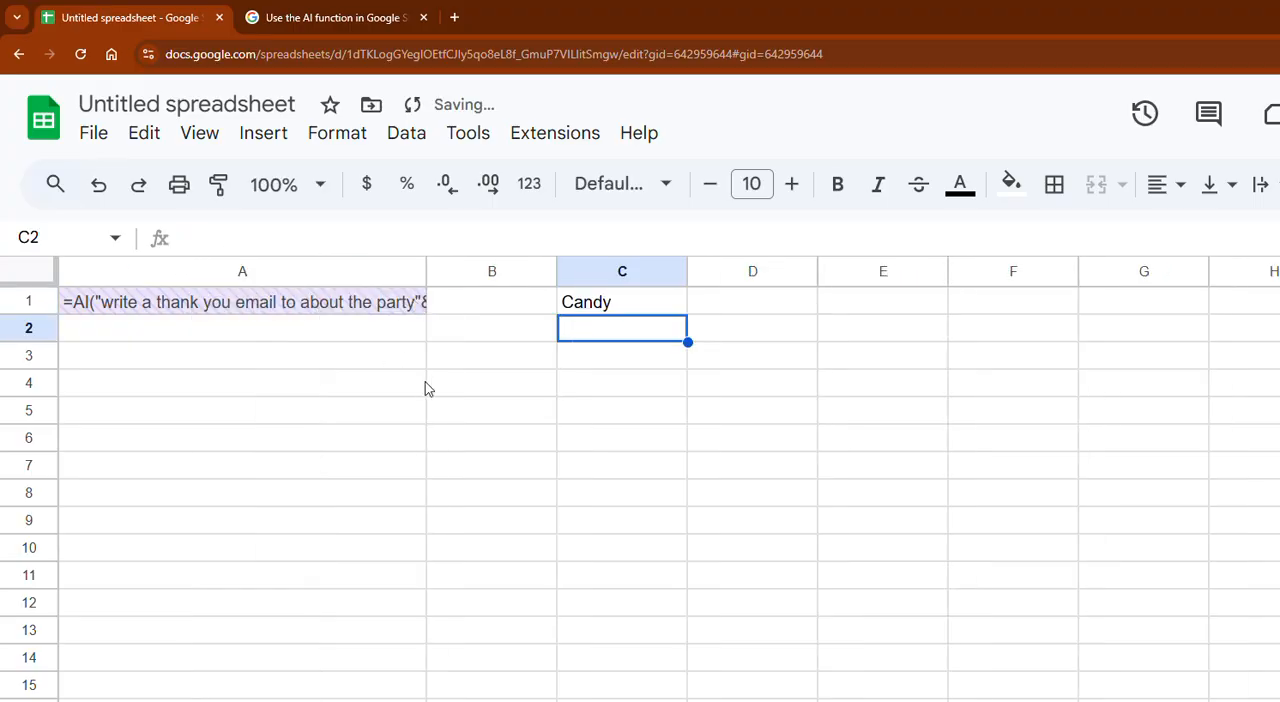
click(195, 310)
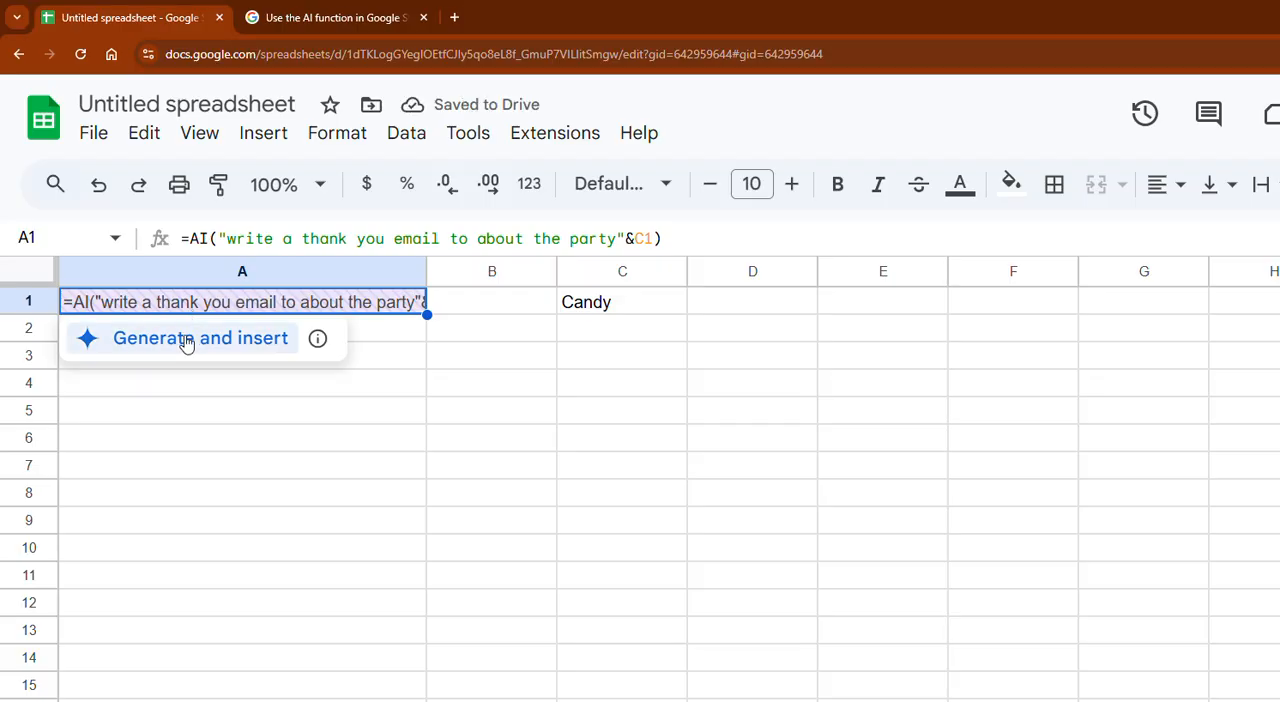
click(187, 340)
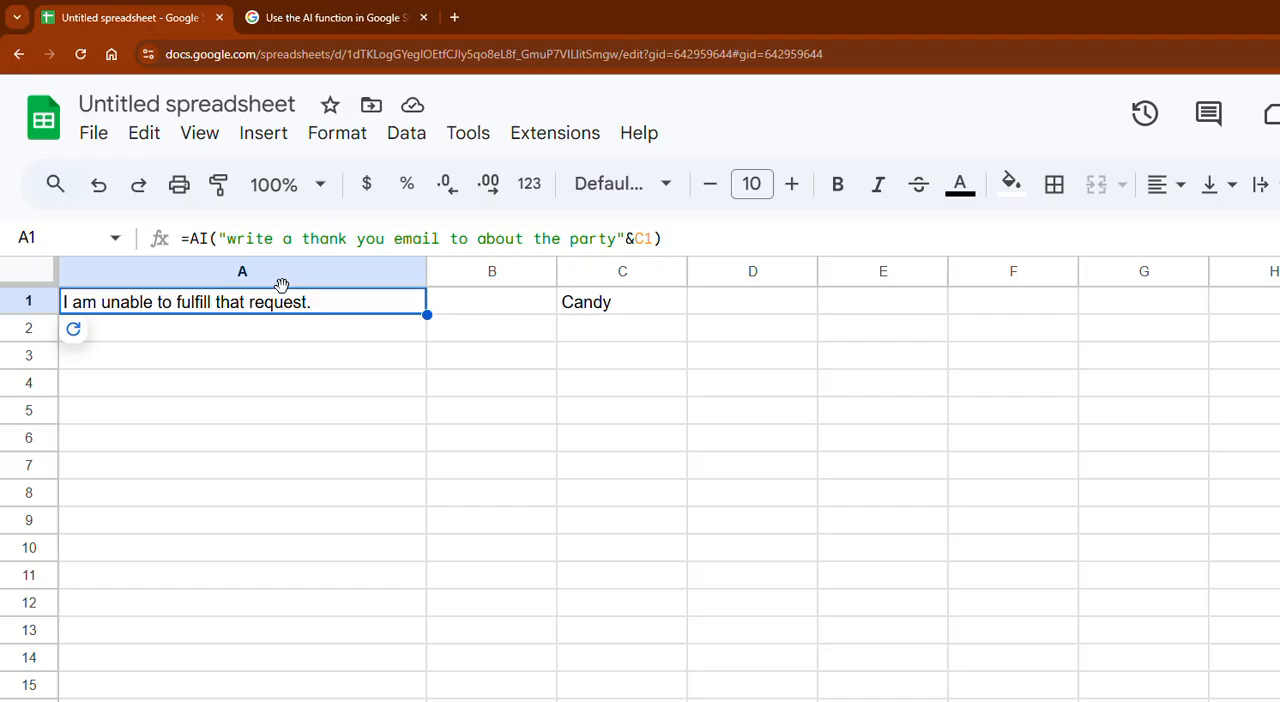
- Copy the thank-you email formula from A1 into cell A4
click(254, 334)
click(256, 300)
click(393, 240)
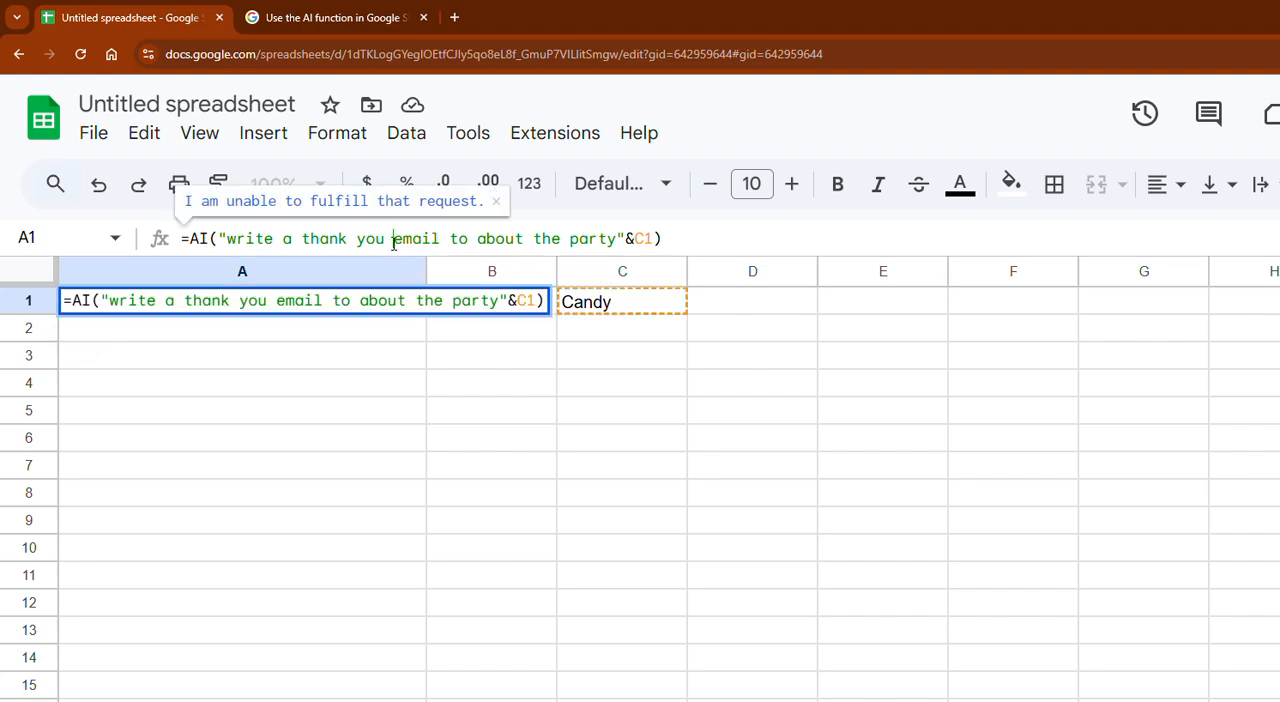
key(ctrl+a)
key(ctrl+c)
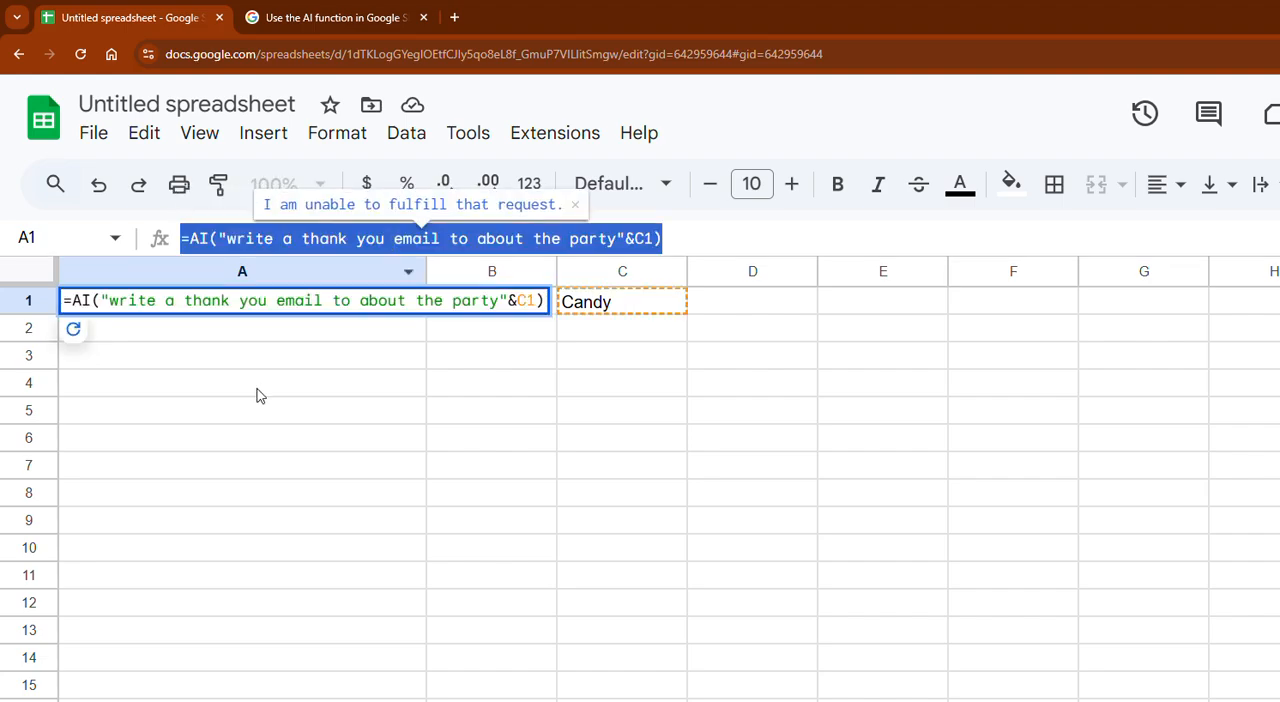
click(257, 394)
key(ctrl+v)
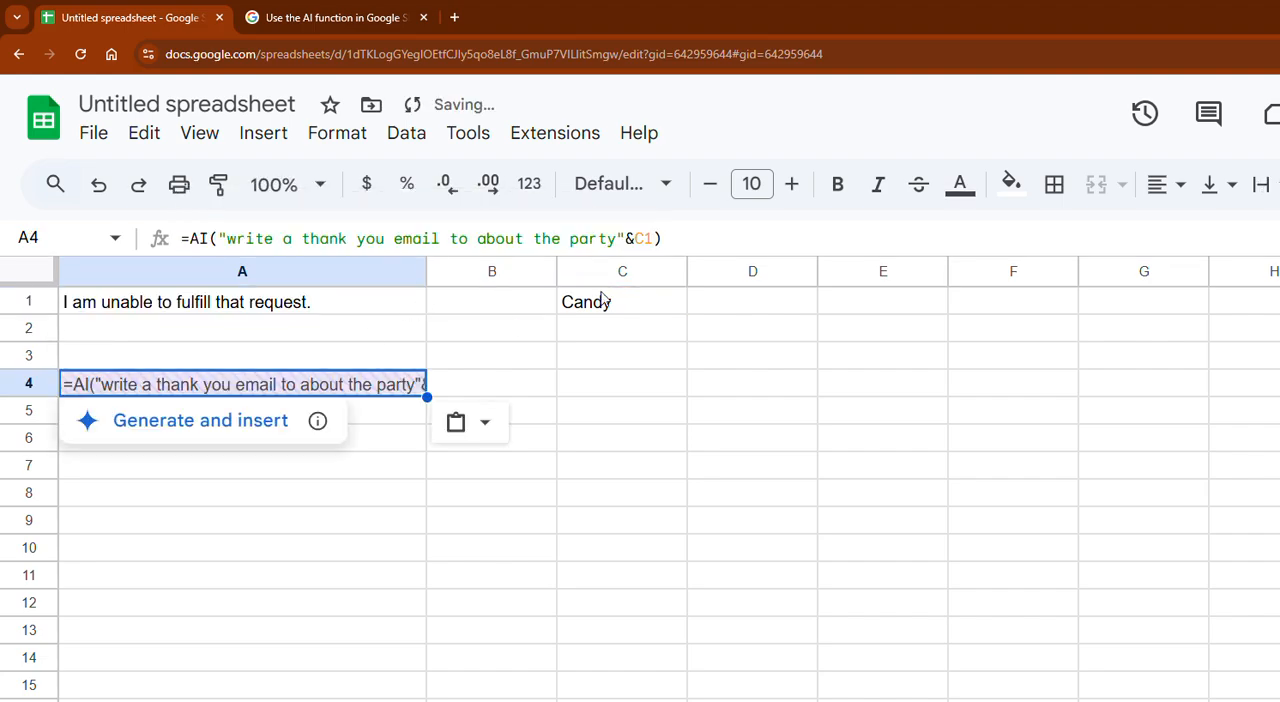
- Change the cell reference in A4's thank-you email formula to C4
click(652, 240)
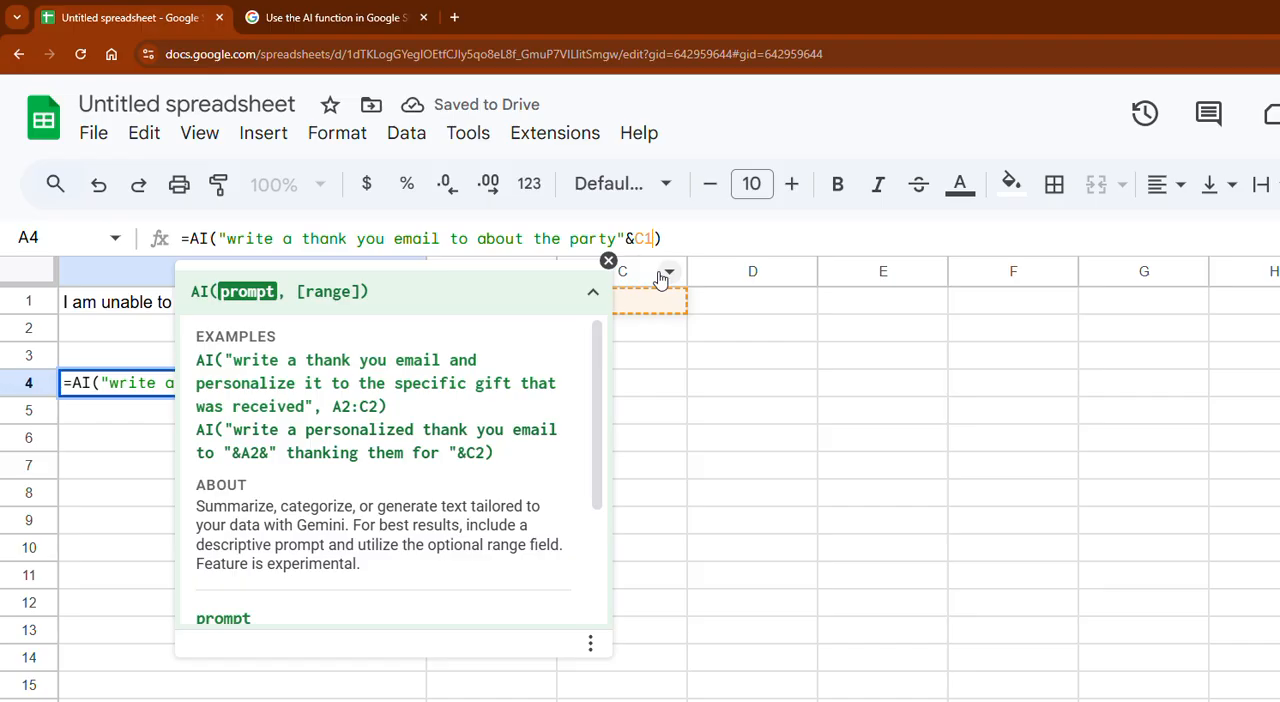
key(BackSpace)
text(4)
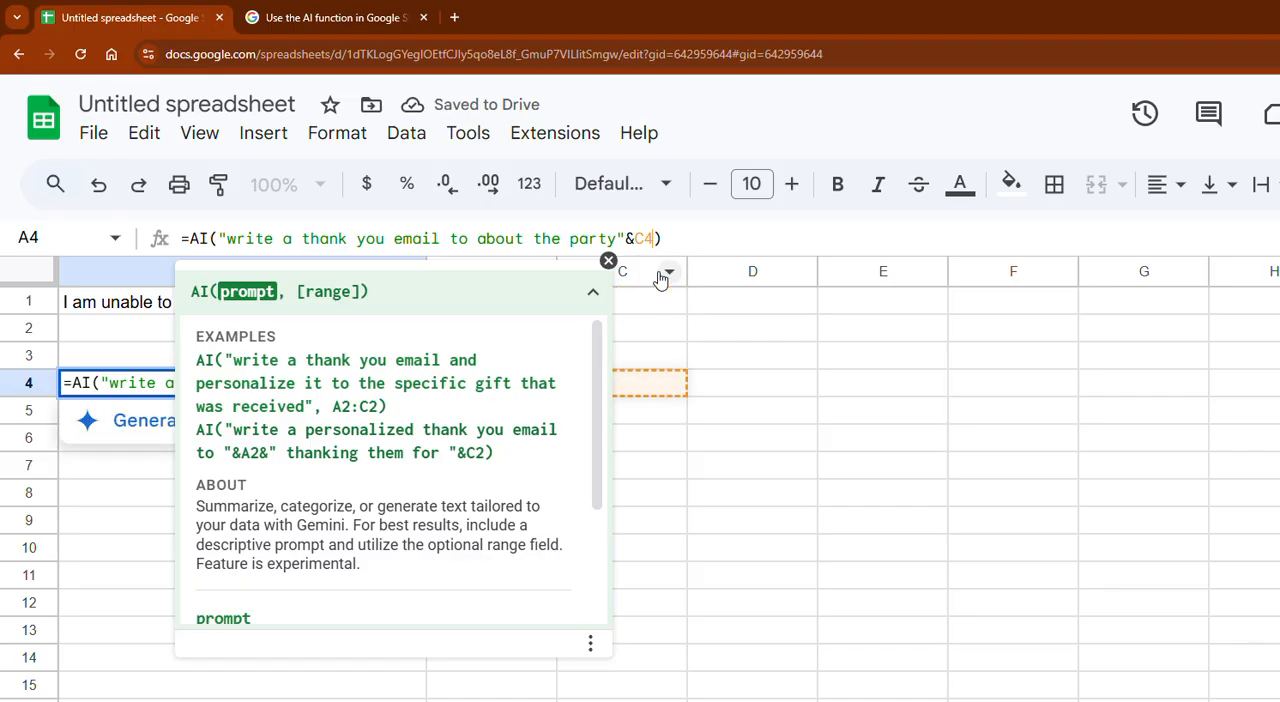
key(Return)
- Enter another recipient's first name in C4 and generate the AI email in cell A4
click(605, 390)
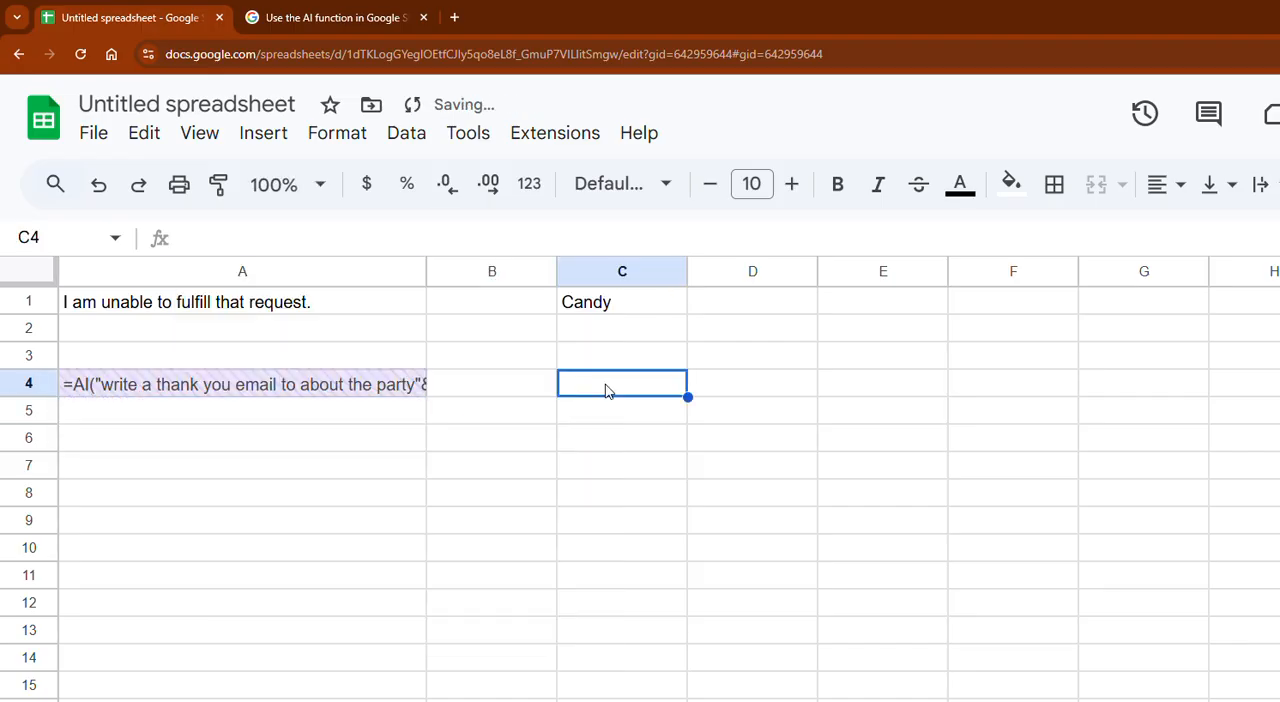
text(Alison)
key(Return)
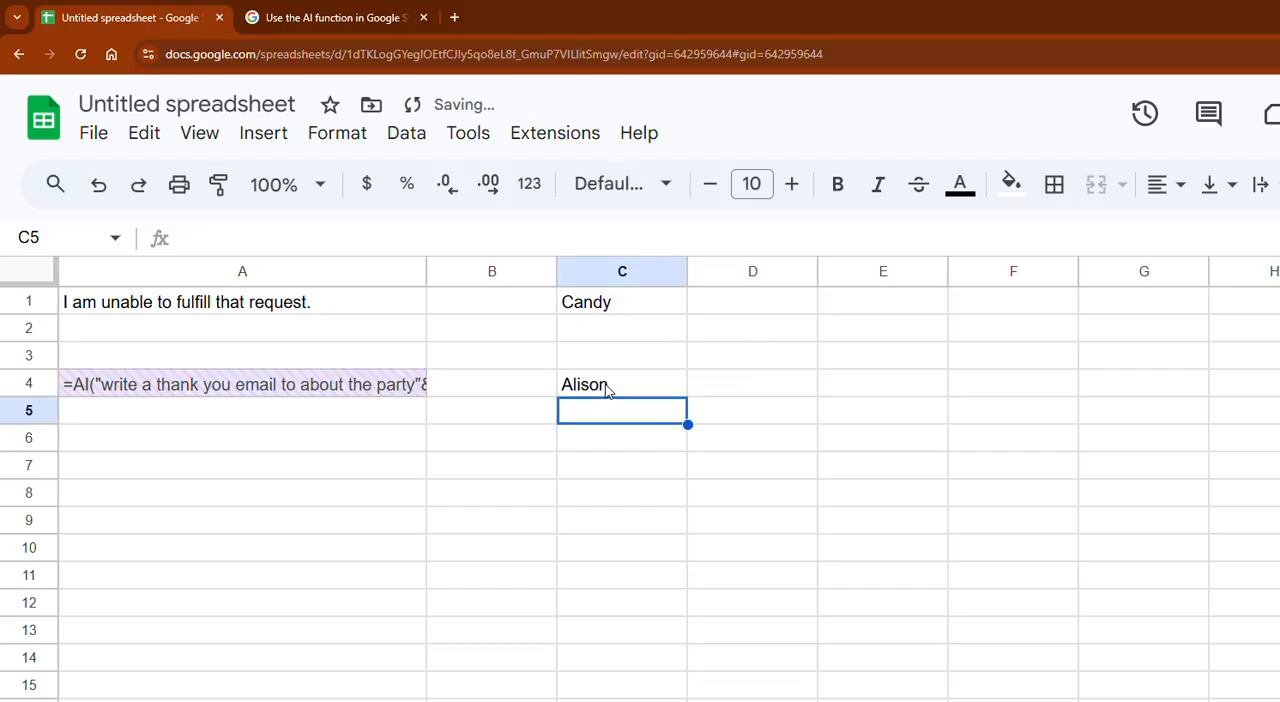
click(232, 386)
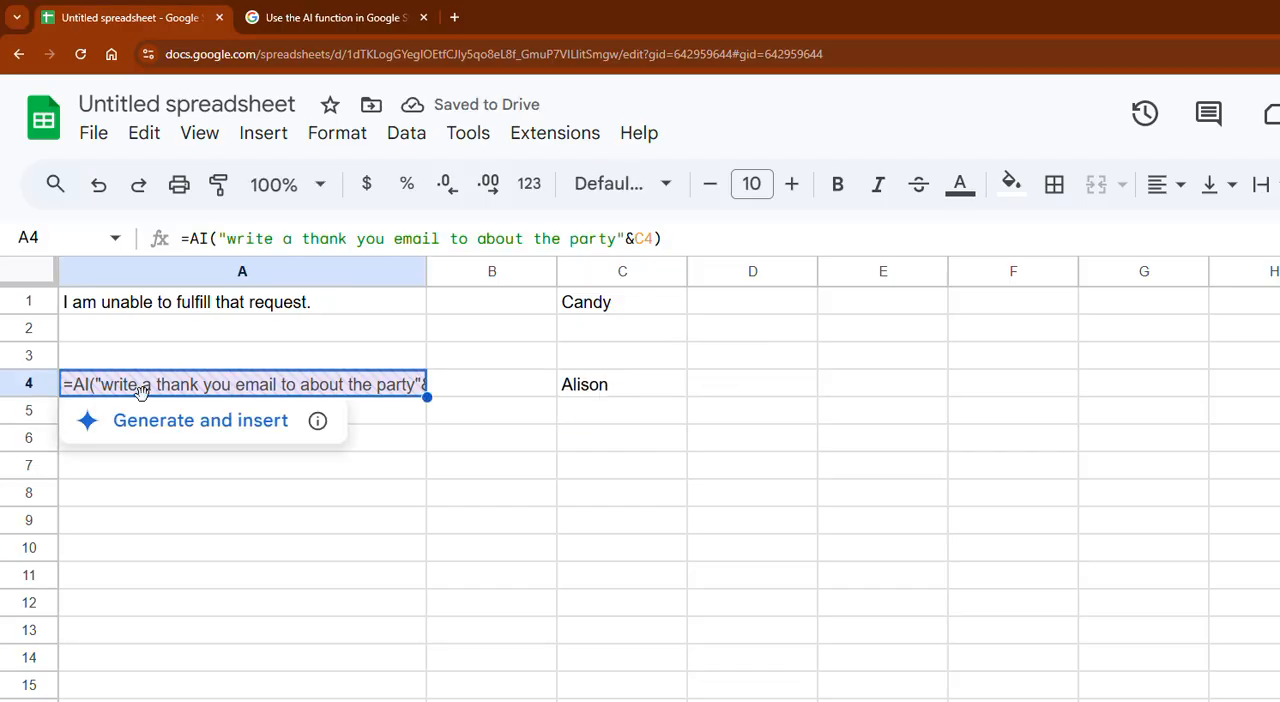
click(123, 426)
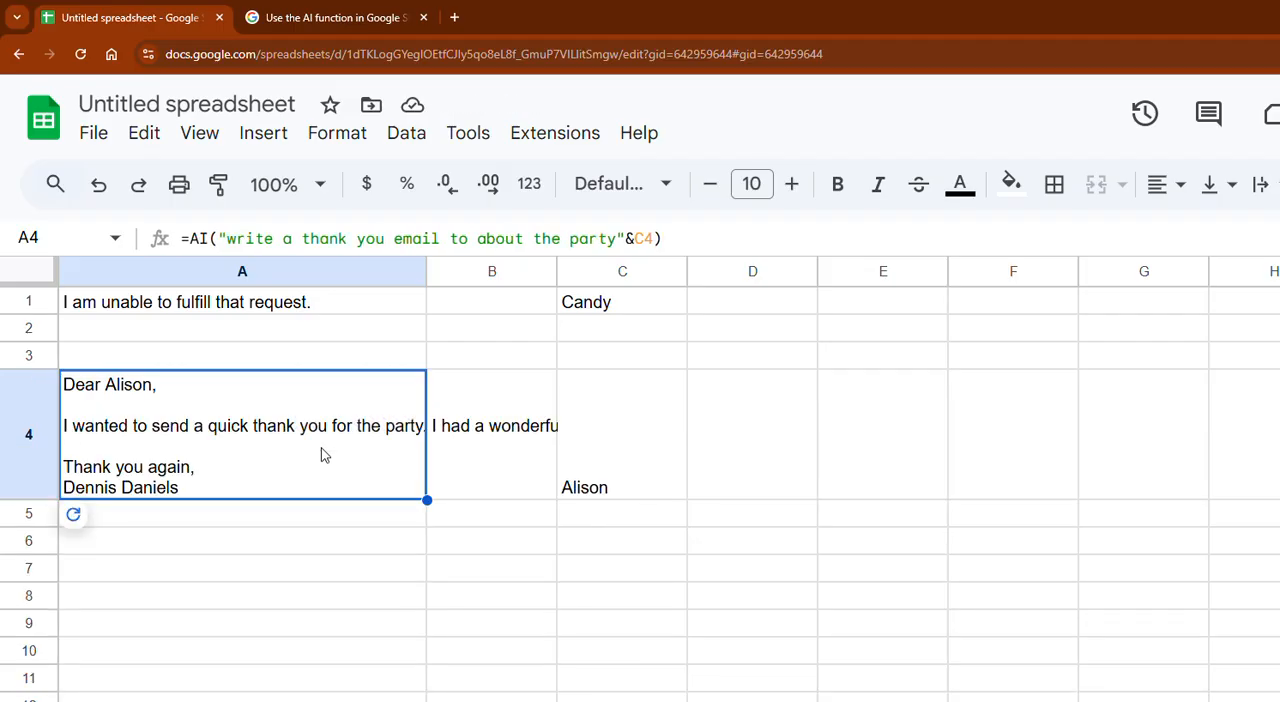
- Refresh the AI output in cell A1 and make row 1 about twice as tall
click(217, 306)
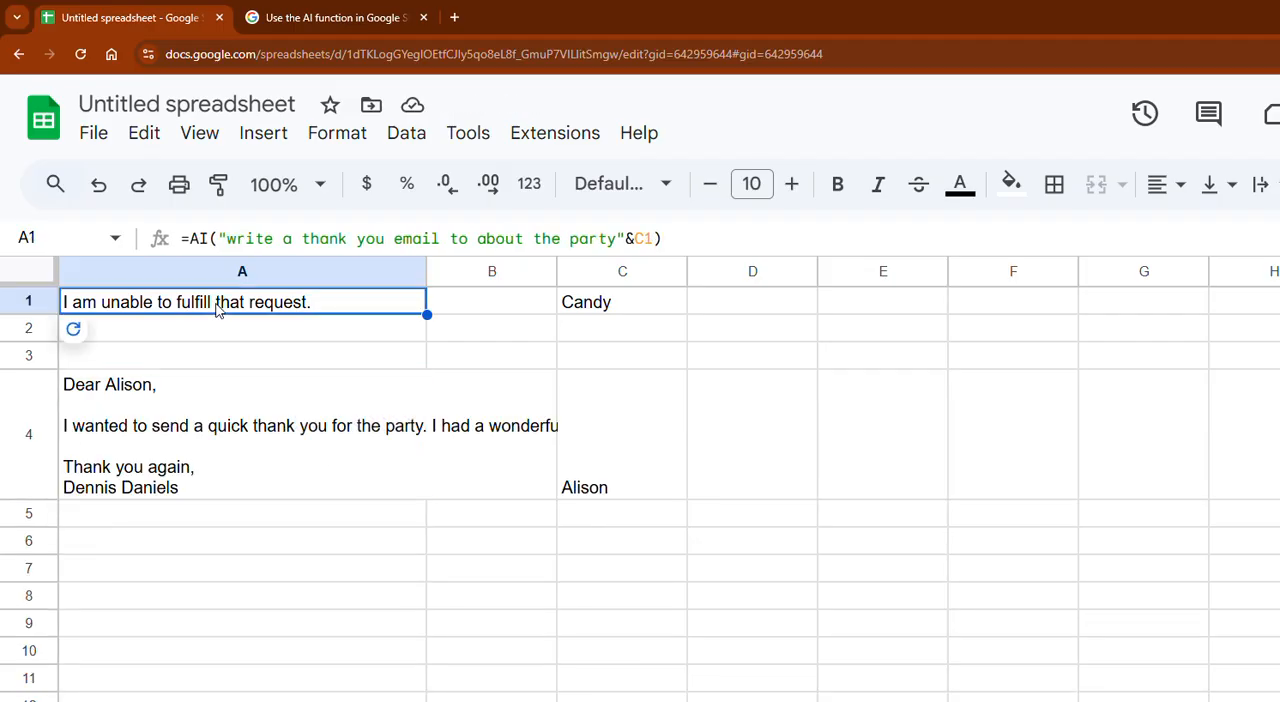
mouse_move(75, 333)
click(121, 338)
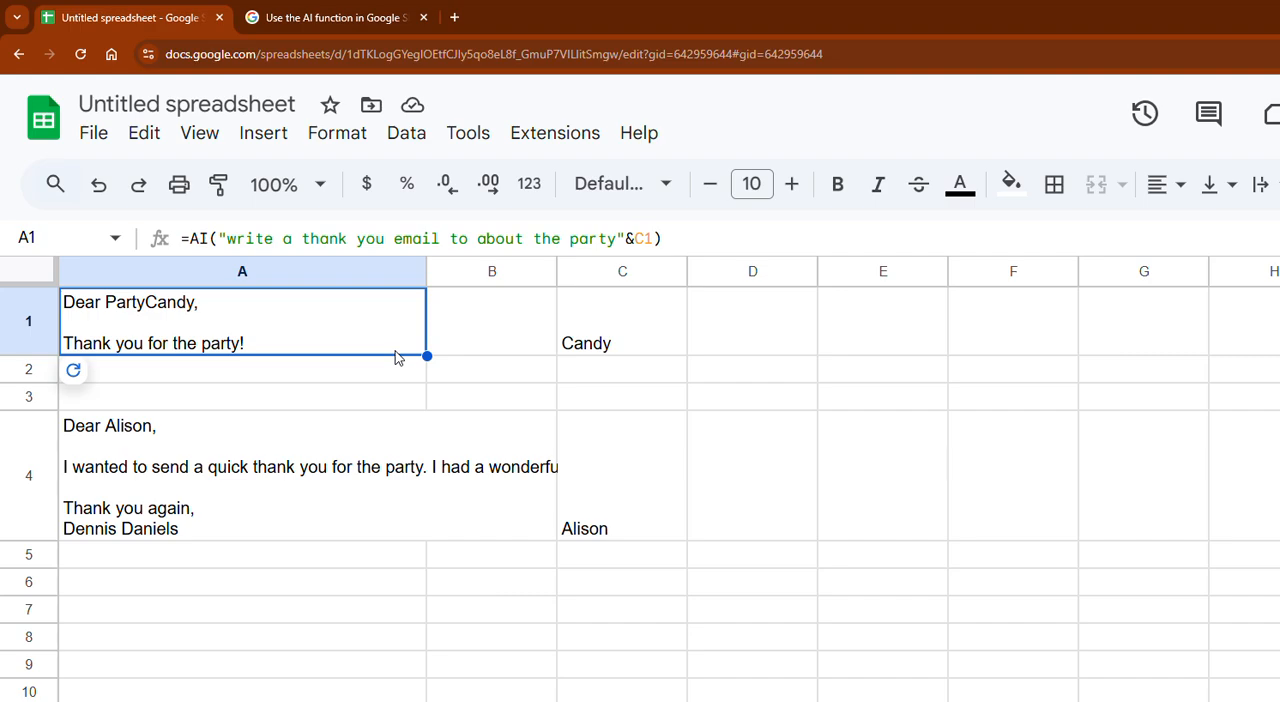
drag(26, 356, 30, 437)
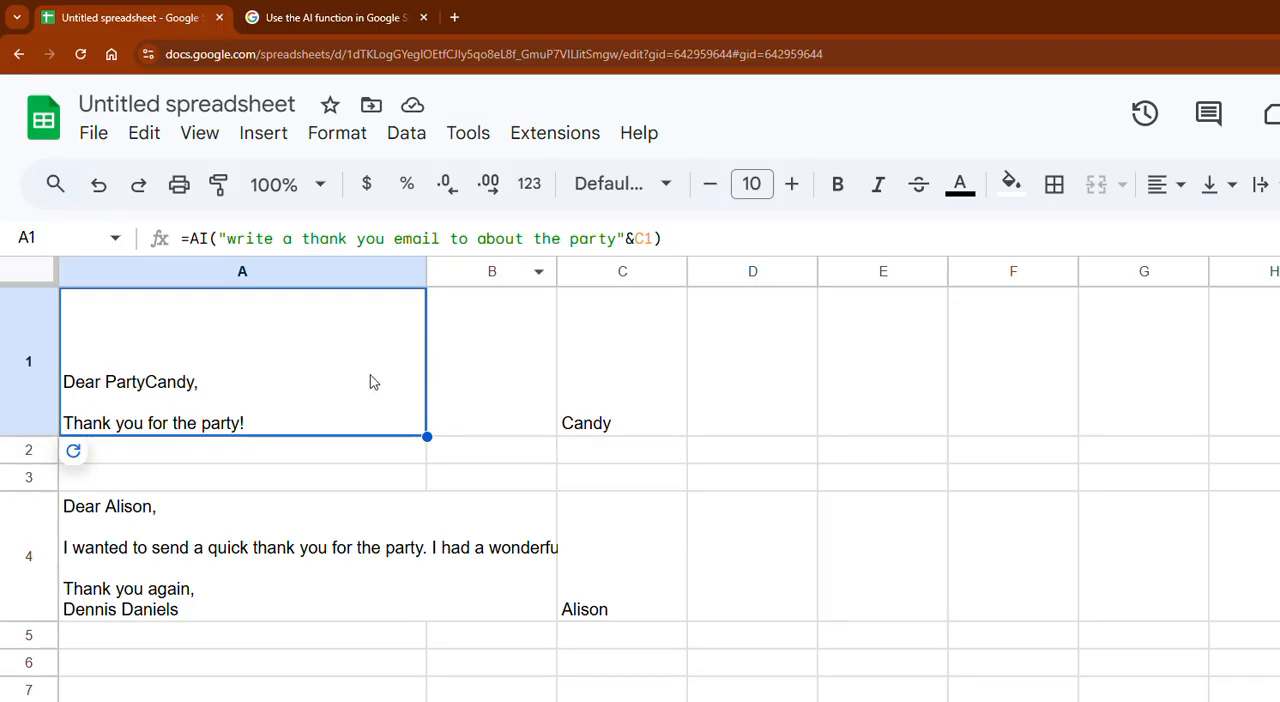
- Open the AI function help page and copy the slogan formula from the Generate new text examples
click(612, 240)
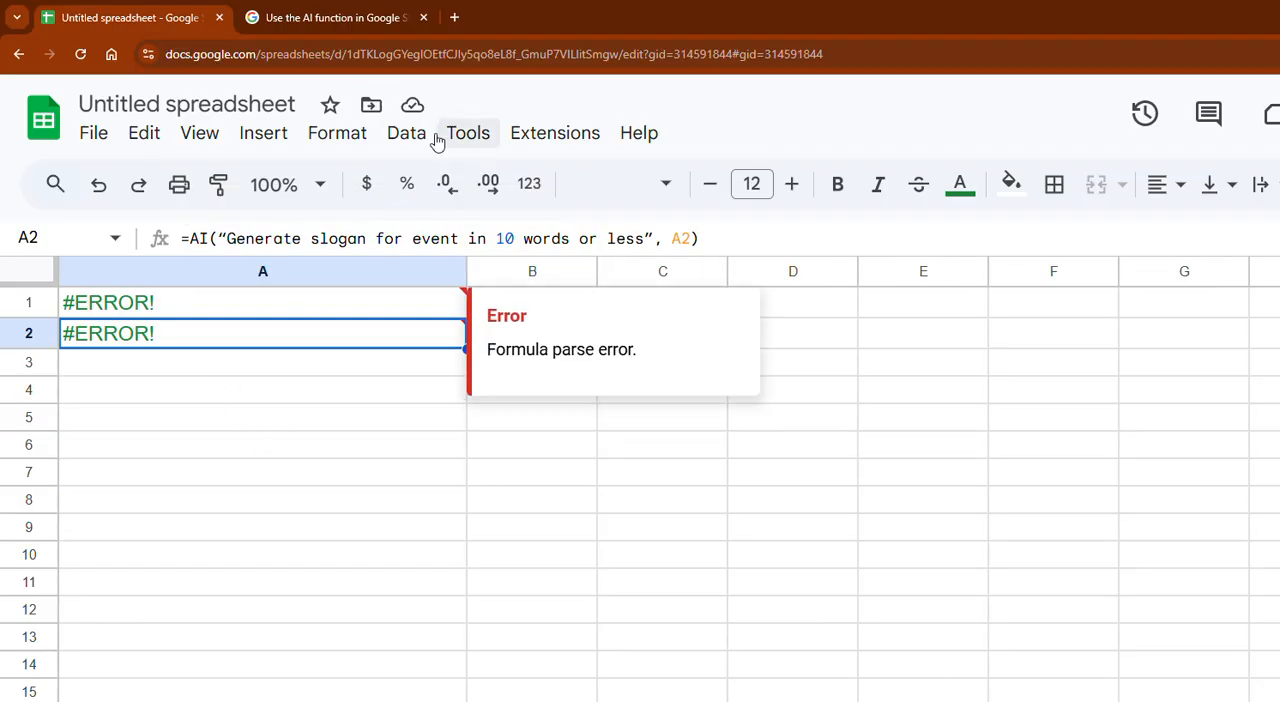
click(345, 18)
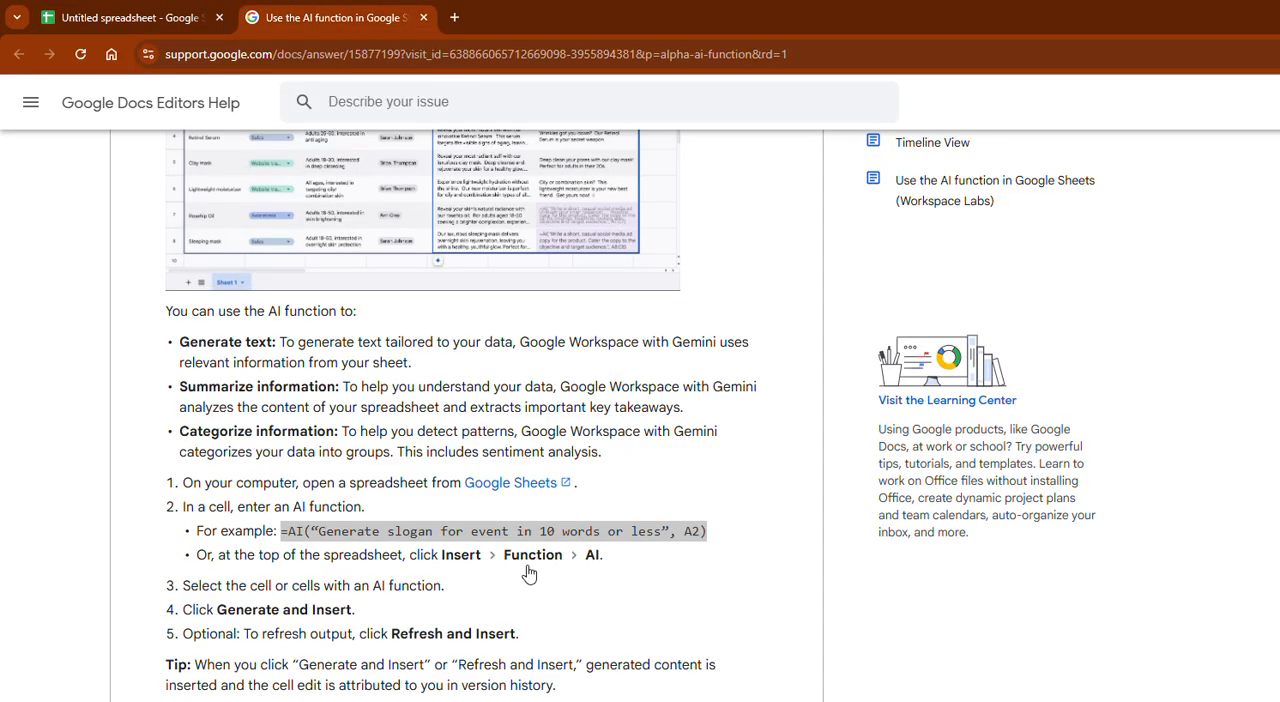
scroll(527, 570, up, 8)
scroll(490, 504, down, 10)
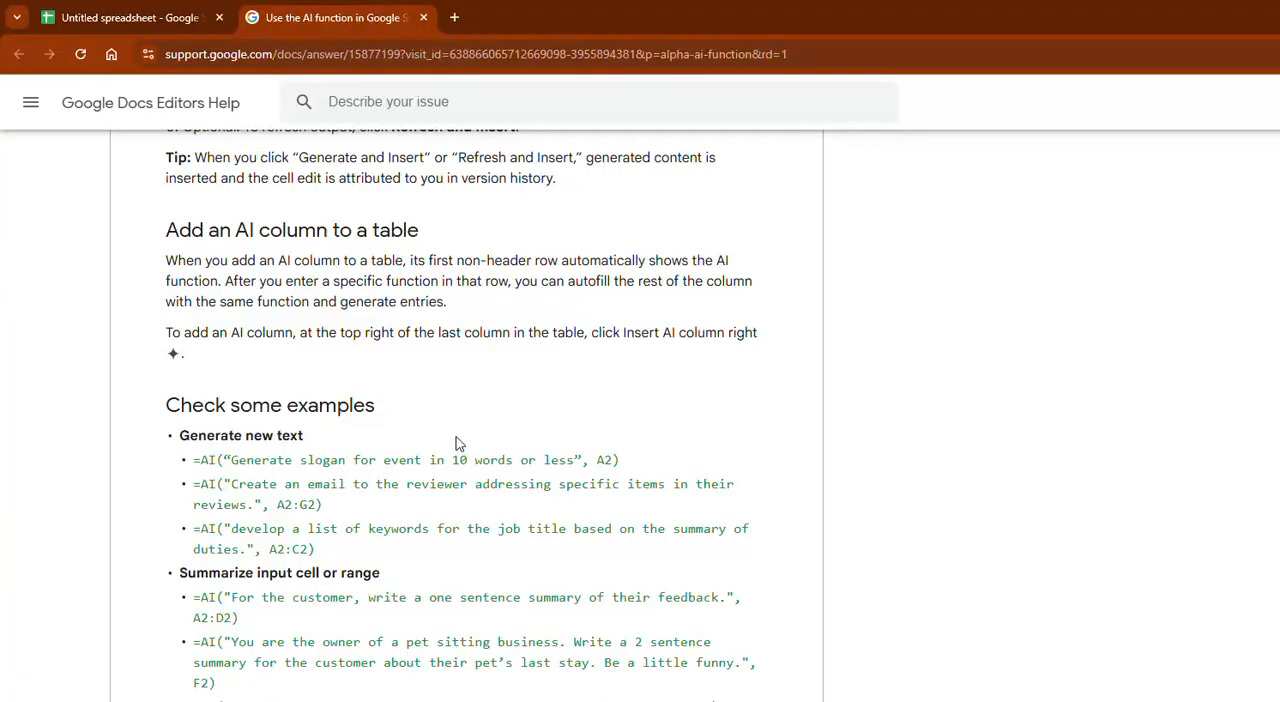
drag(622, 460, 183, 463)
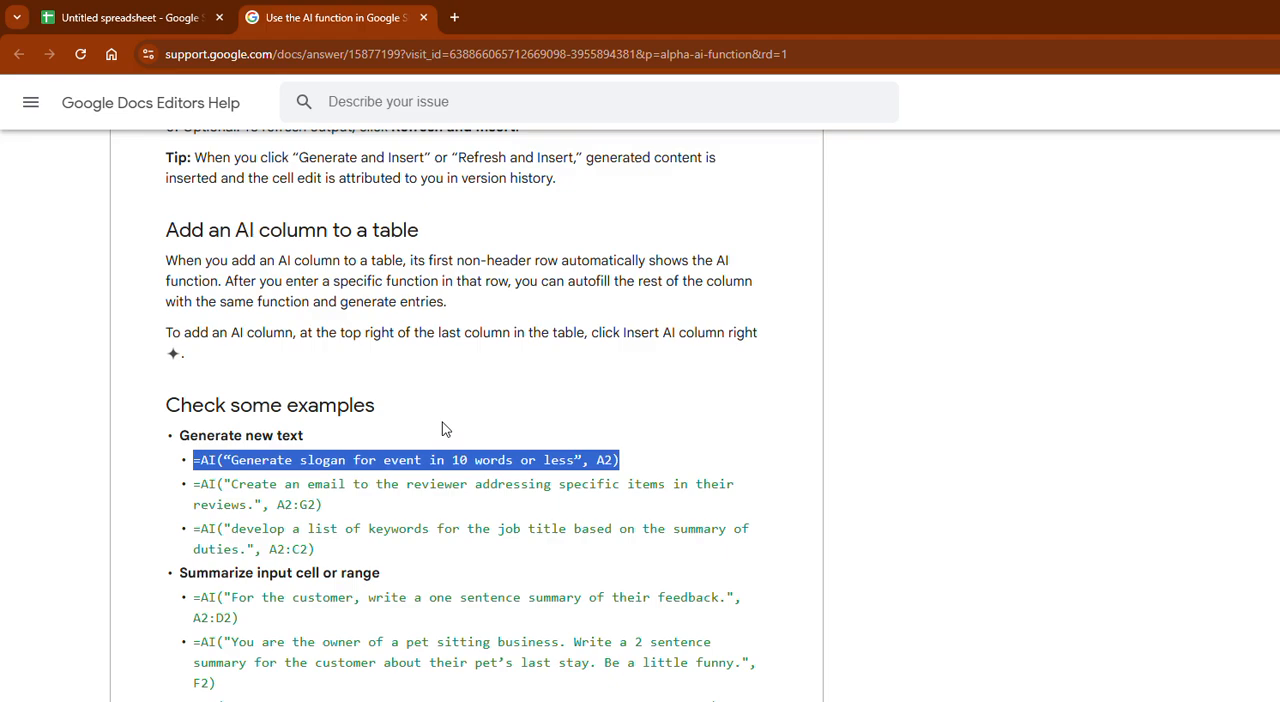
- Add a new sheet to the spreadsheet and paste the copied slogan formula into cell A1
click(108, 20)
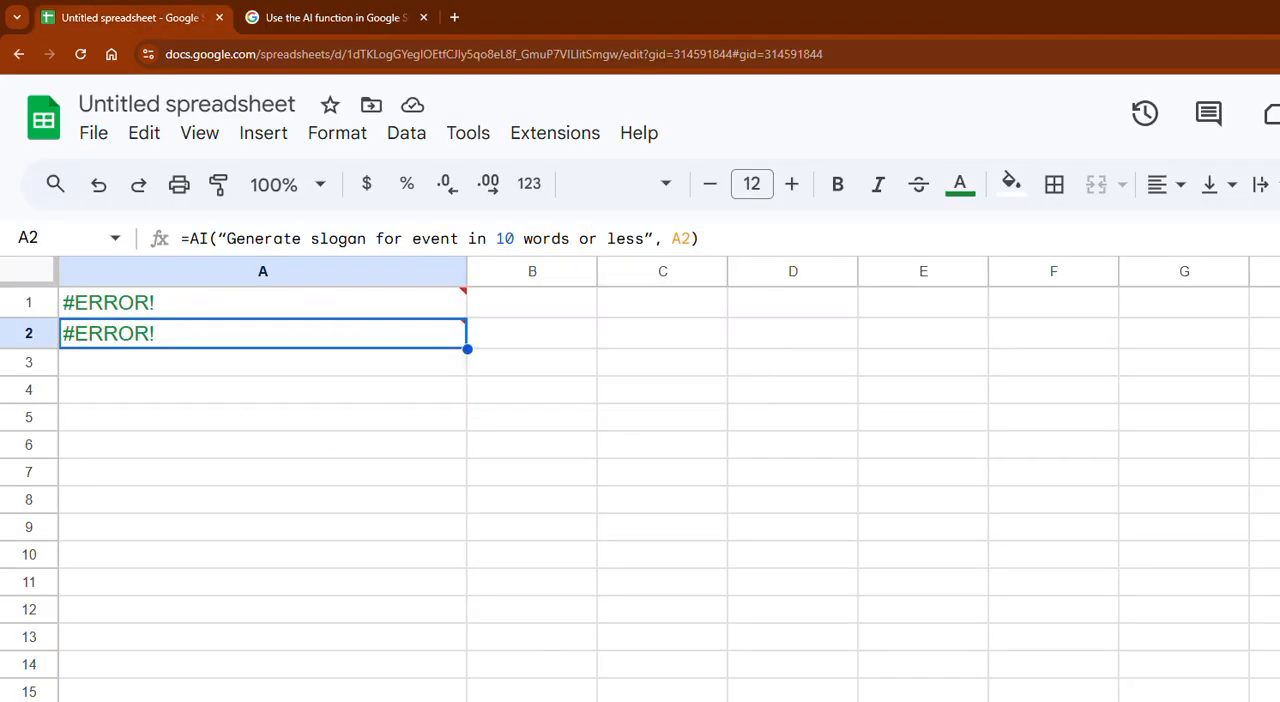
click(45, 700)
click(145, 310)
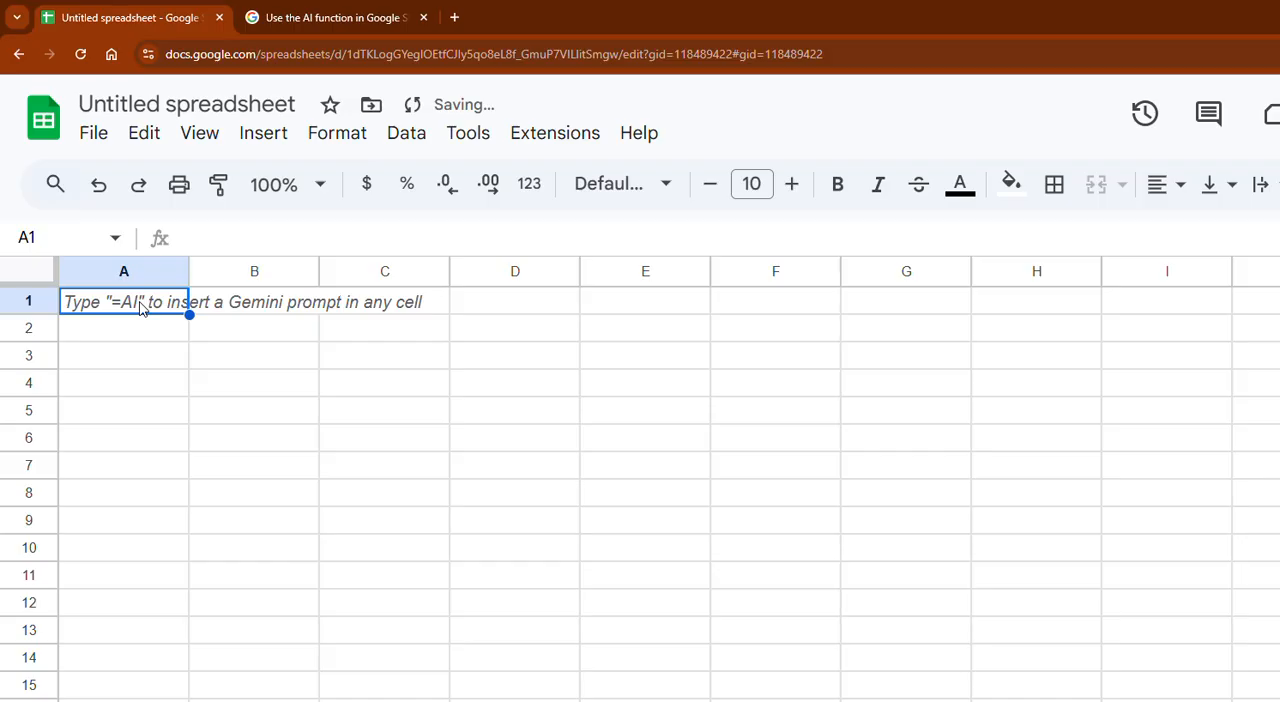
key(ctrl+v)
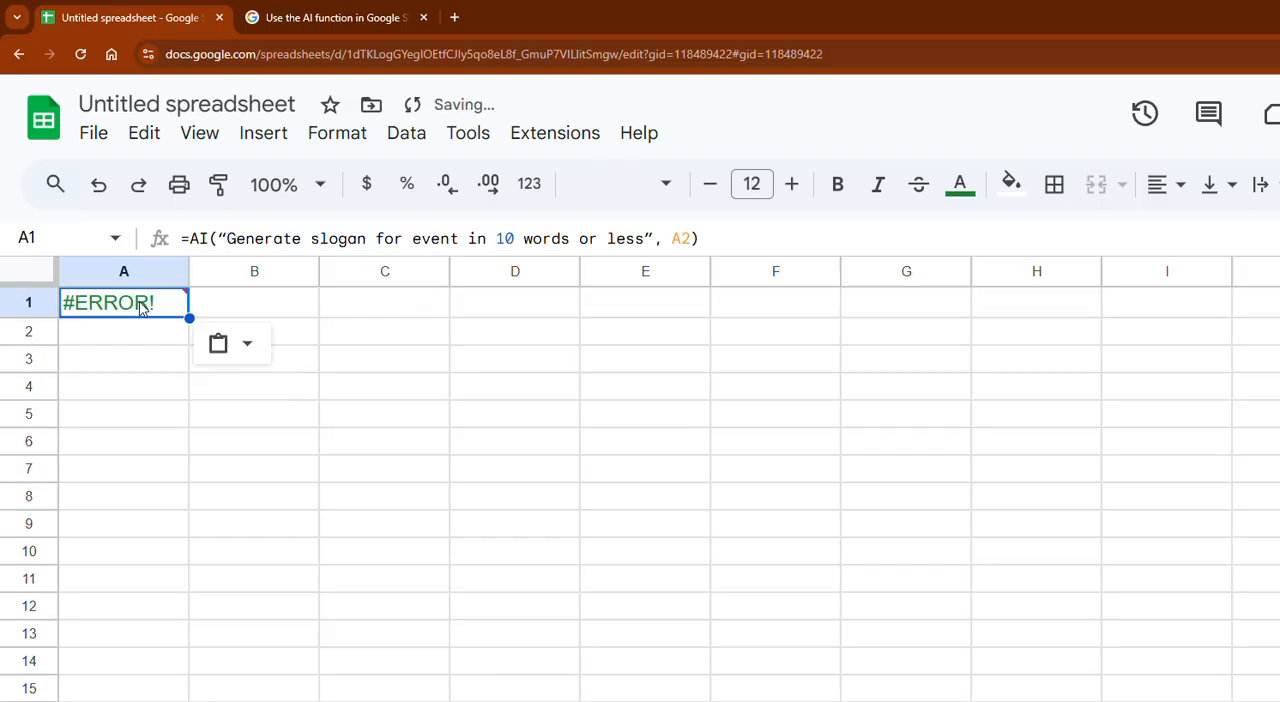
- Change the range reference in cell A1's slogan formula to A1
click(226, 310)
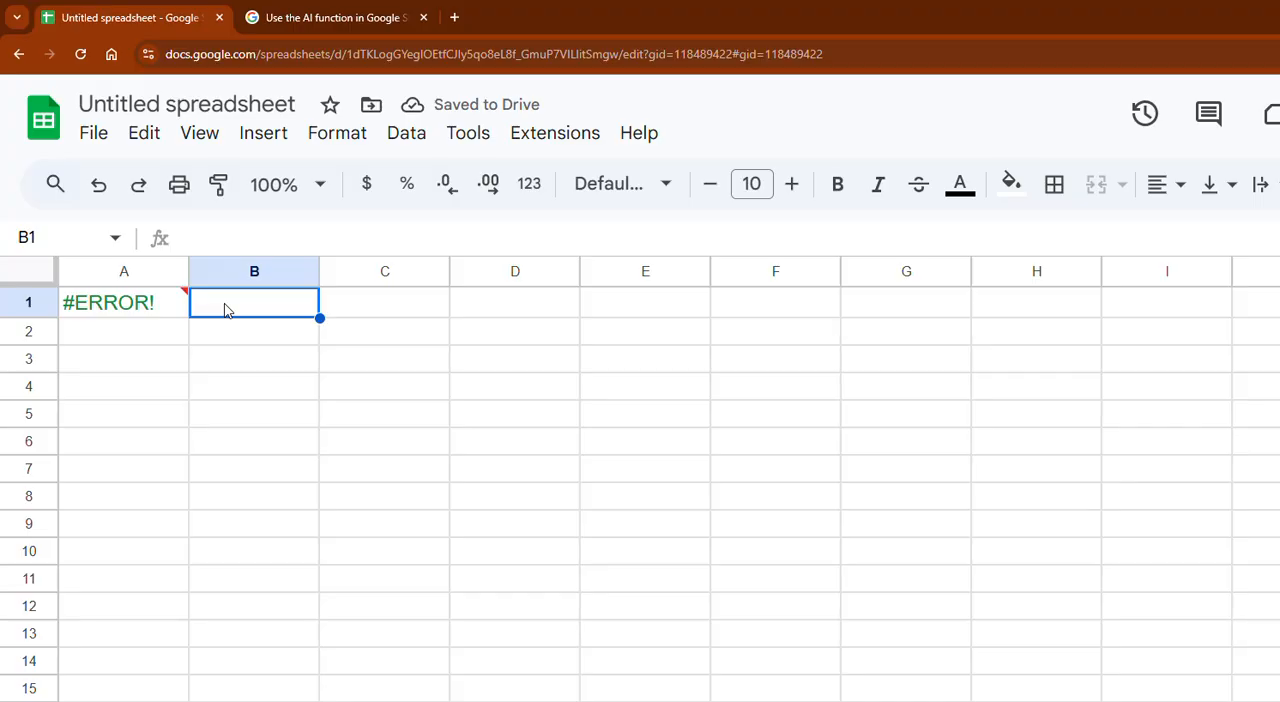
key(Left)
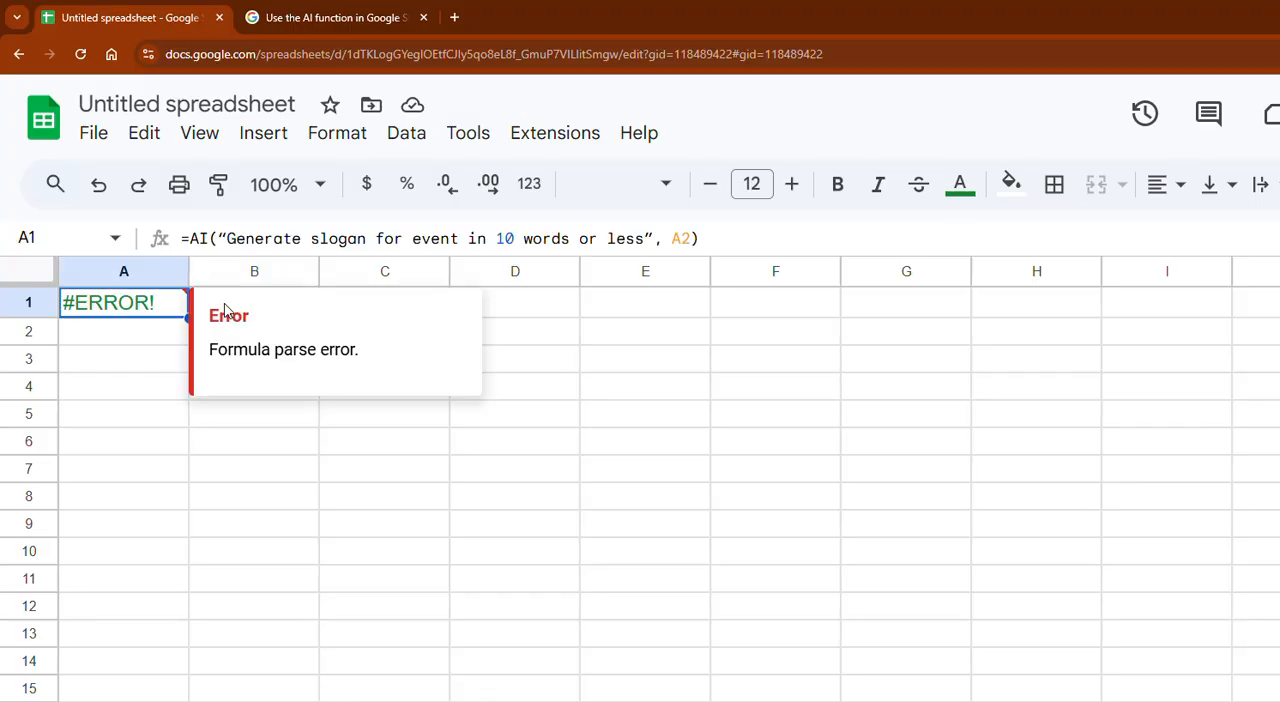
click(692, 238)
key(BackSpace)
text(1)
key(Return)
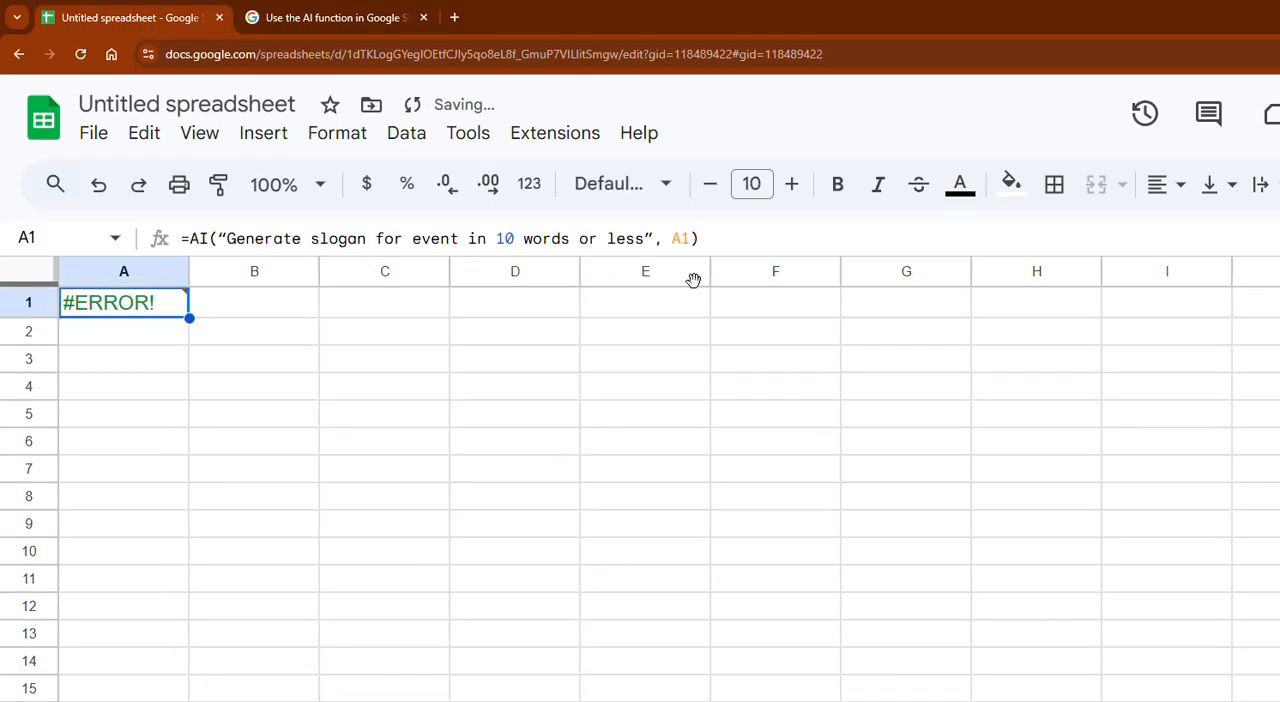
- Change the range reference in cell A1's slogan formula to B1
key(Right)
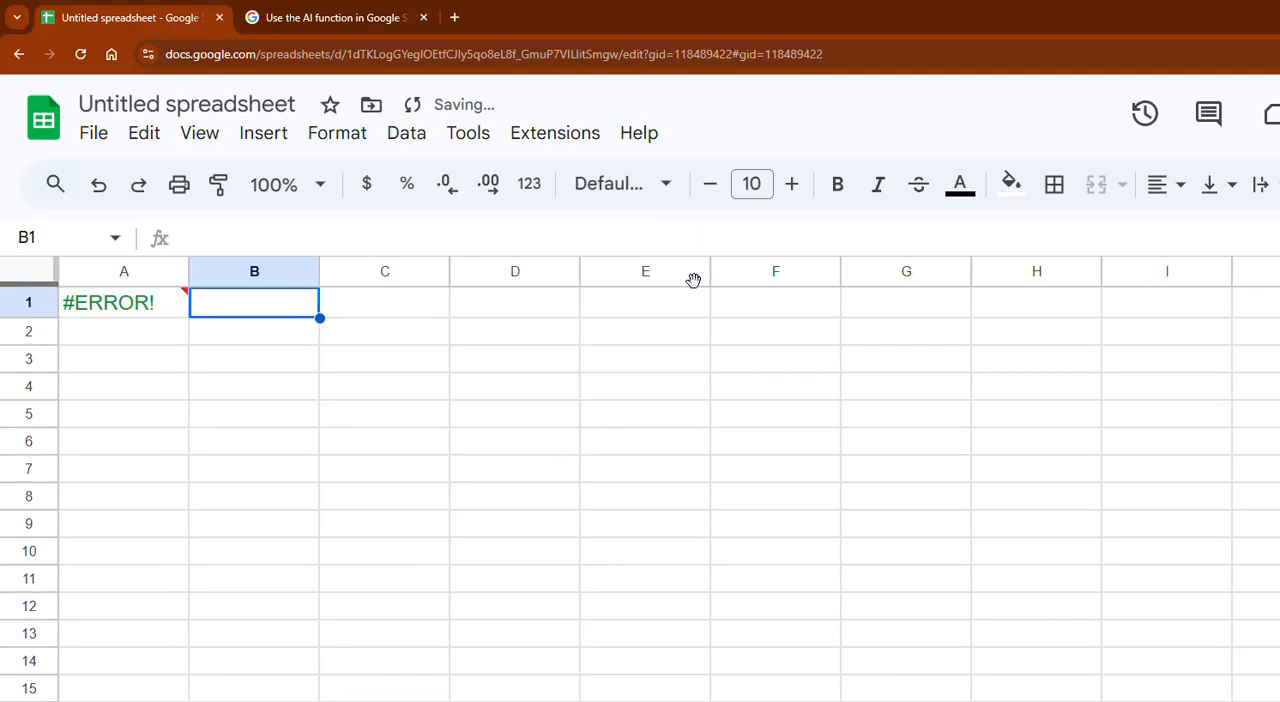
key(Left)
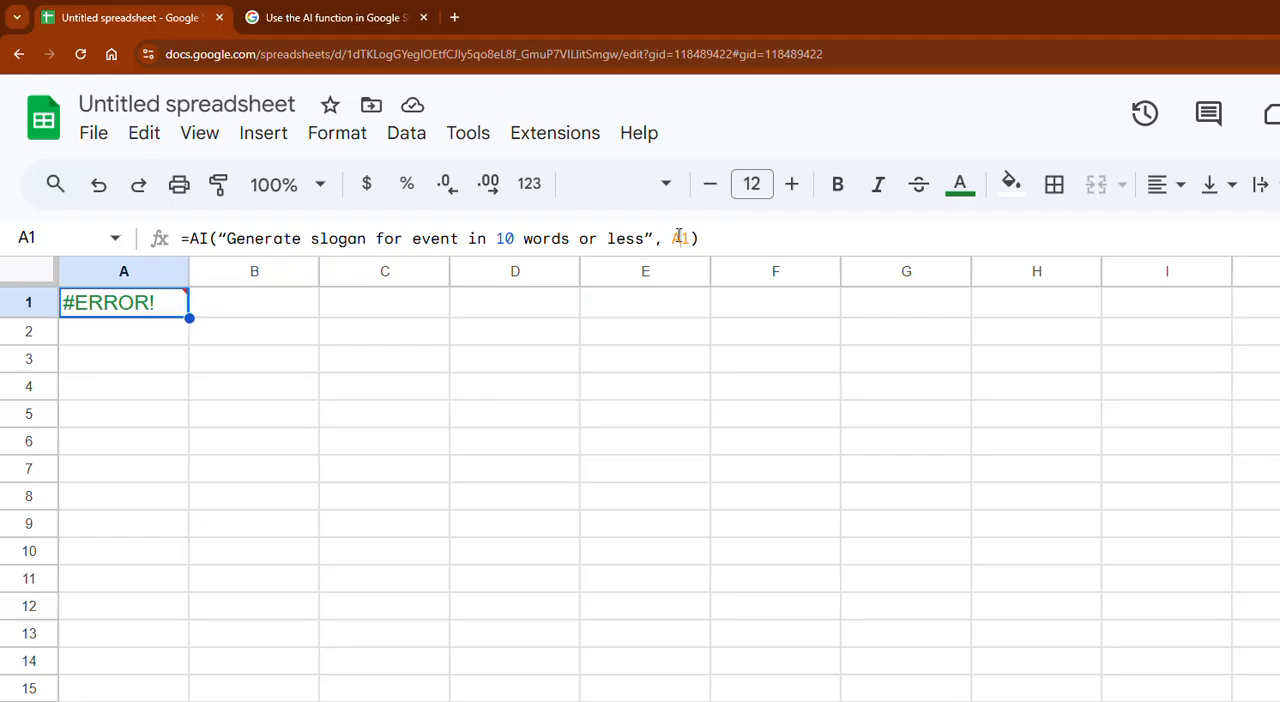
key(Return)
key(BackSpace)
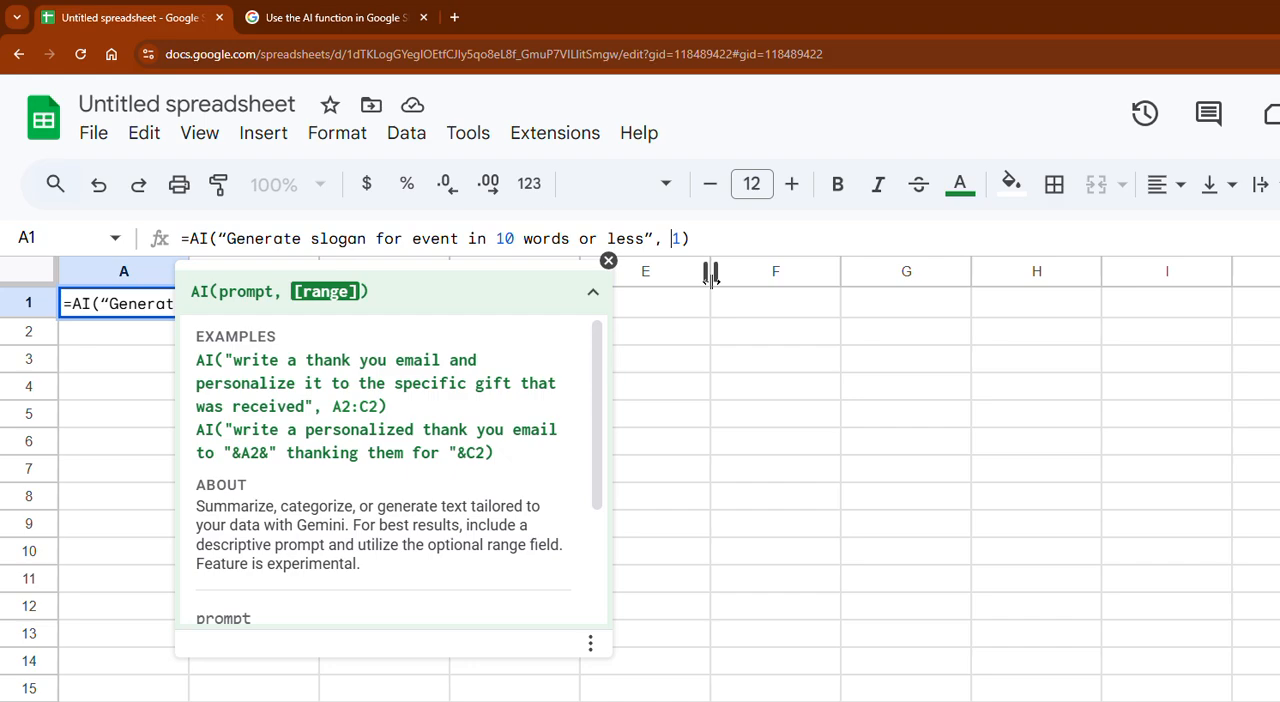
text(B)
key(ctrl+Return)
- Enter "soccer game" in cell B1 and make column A about three times as wide
key(Right)
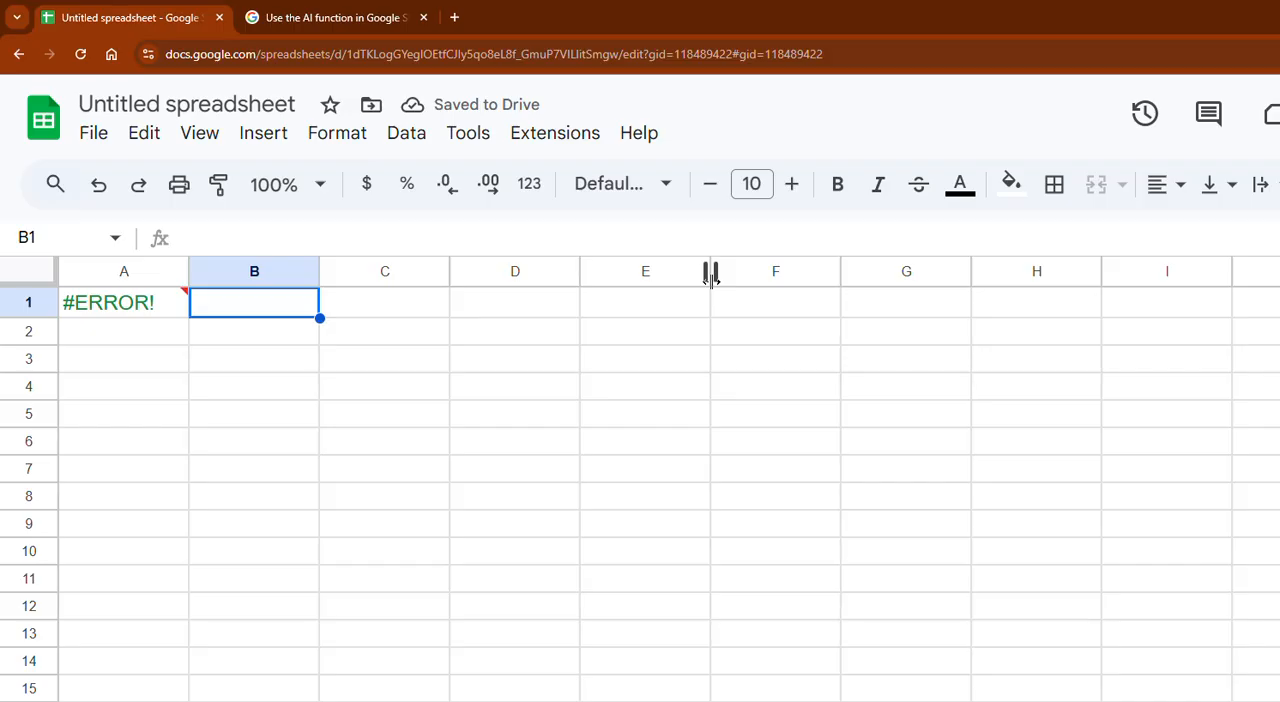
text(socc)
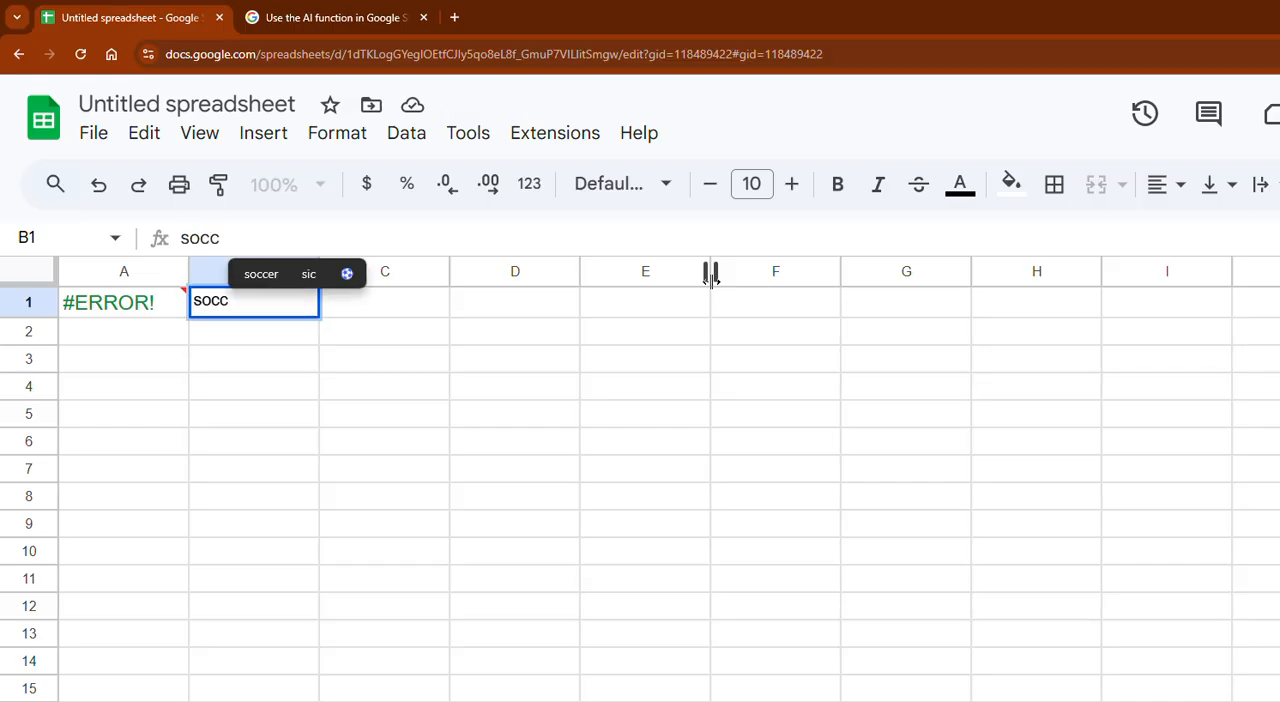
text(er game)
key(Return)
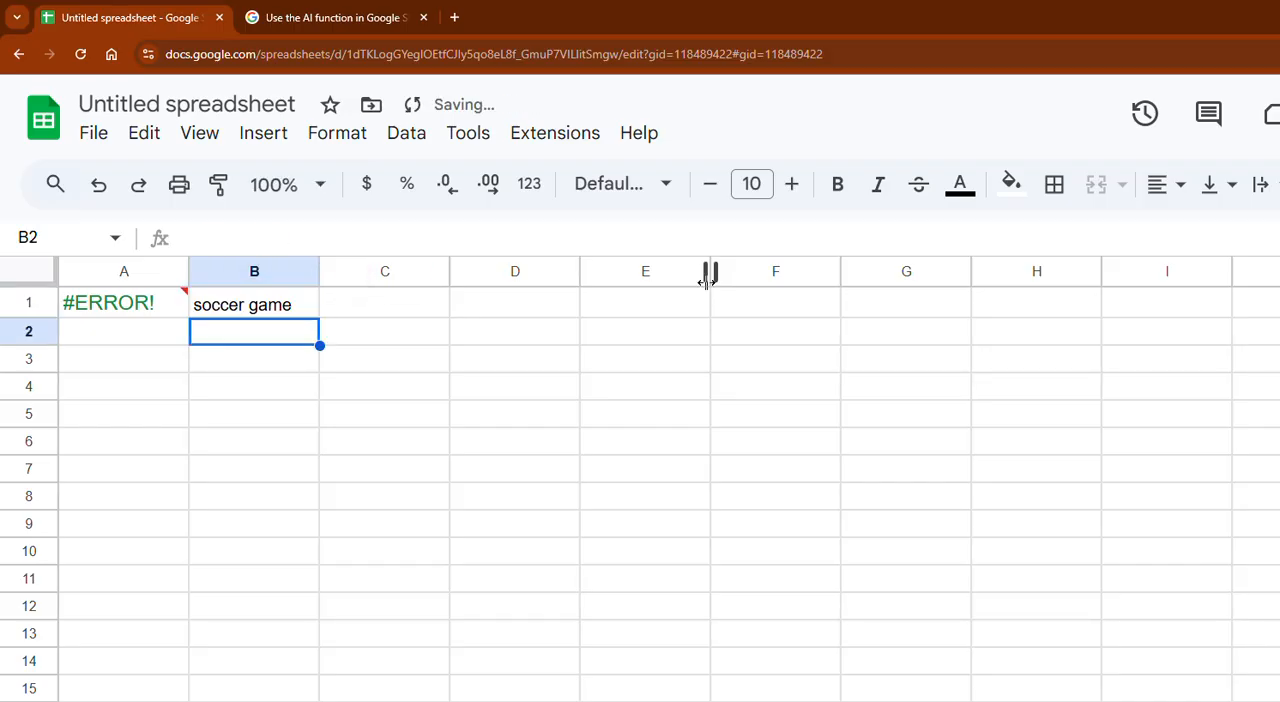
drag(190, 274, 437, 274)
click(273, 304)
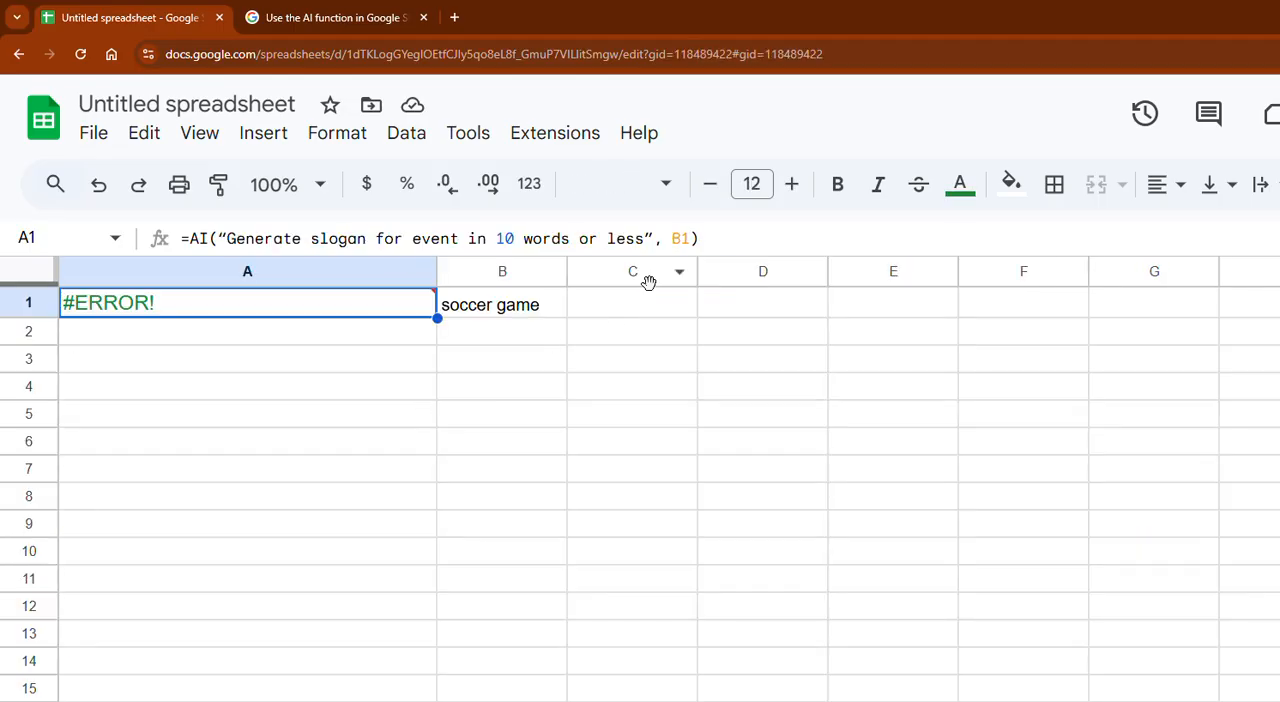
- Insert an ampersand before the B1 reference in cell A1's slogan formula
key(Return)
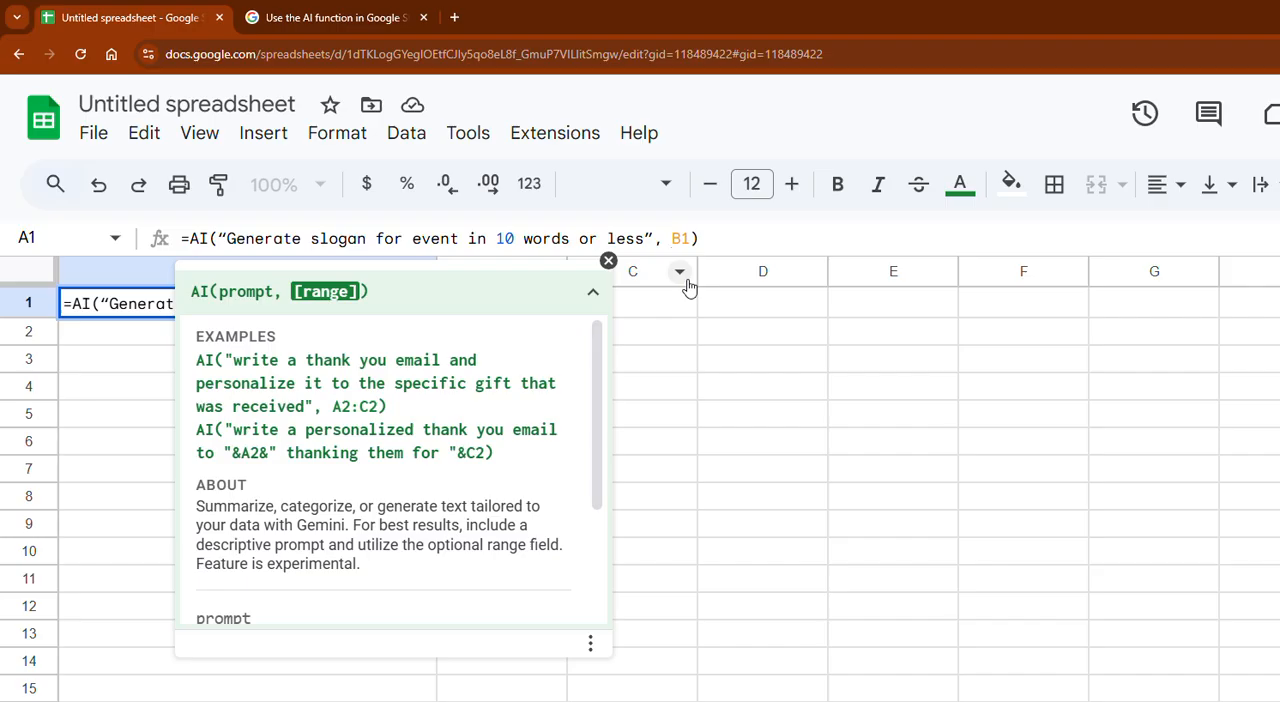
text(&)
key(End)
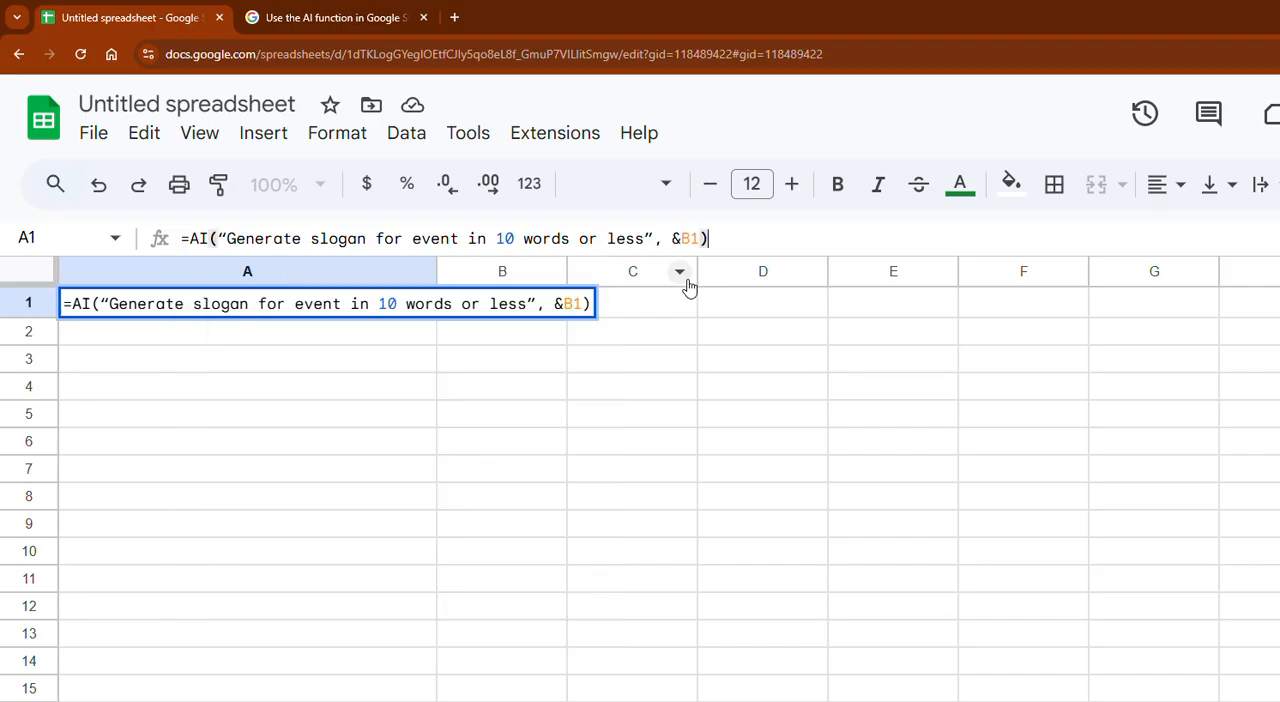
key(Return)
key(Up)
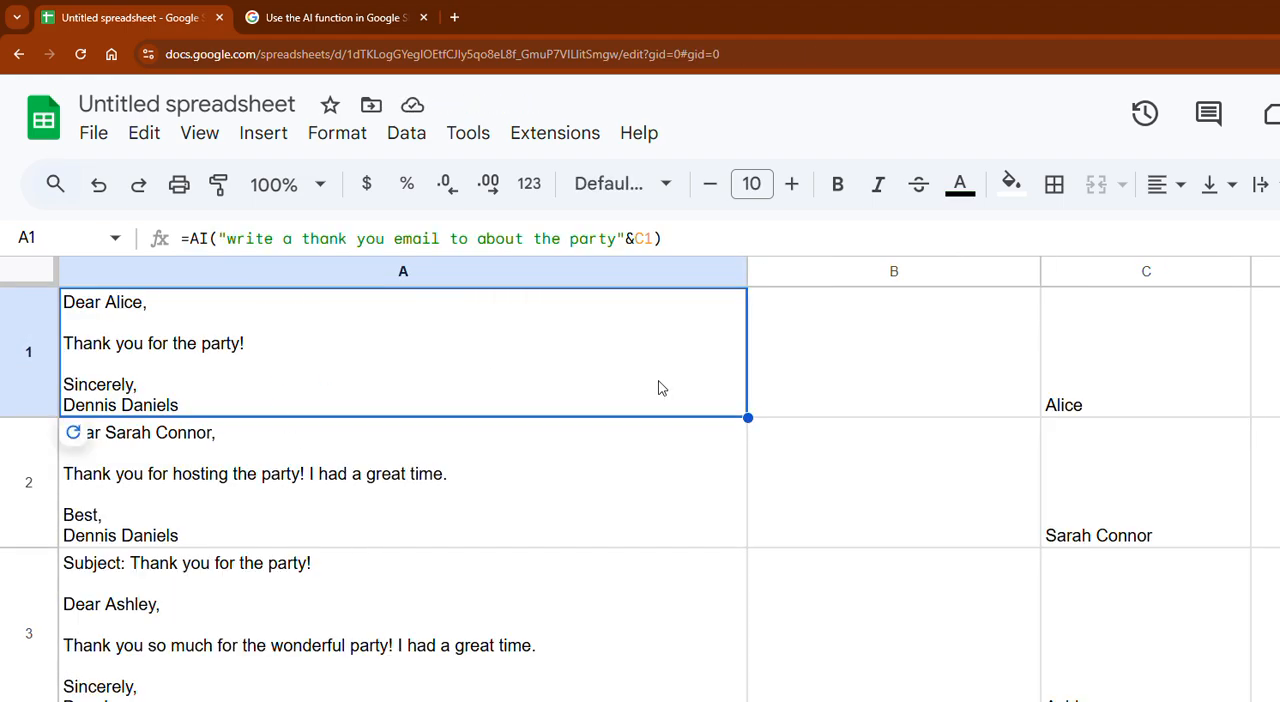
- Copy the thank-you email row A1:C1 from the first sheet into a new sheet and refresh its AI output
shift+click(1143, 389)
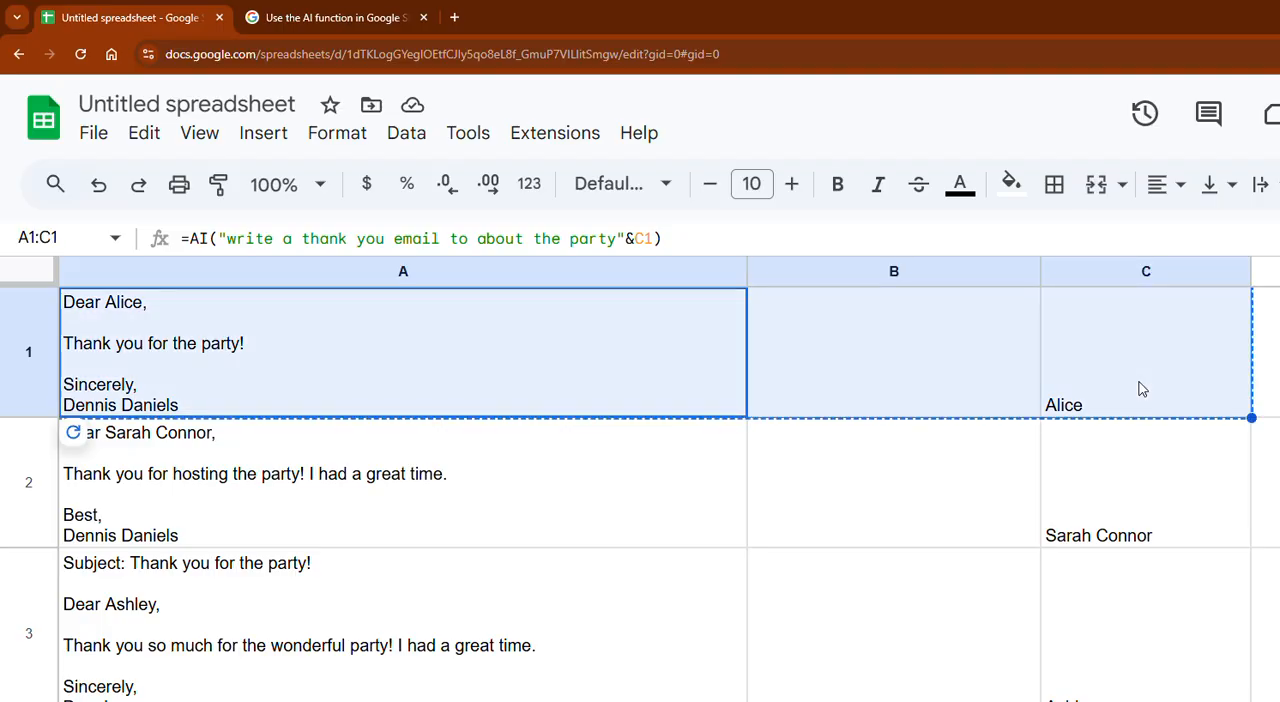
click(72, 699)
text(=AI("write a thank you email to about the party"&C1)		Alice)
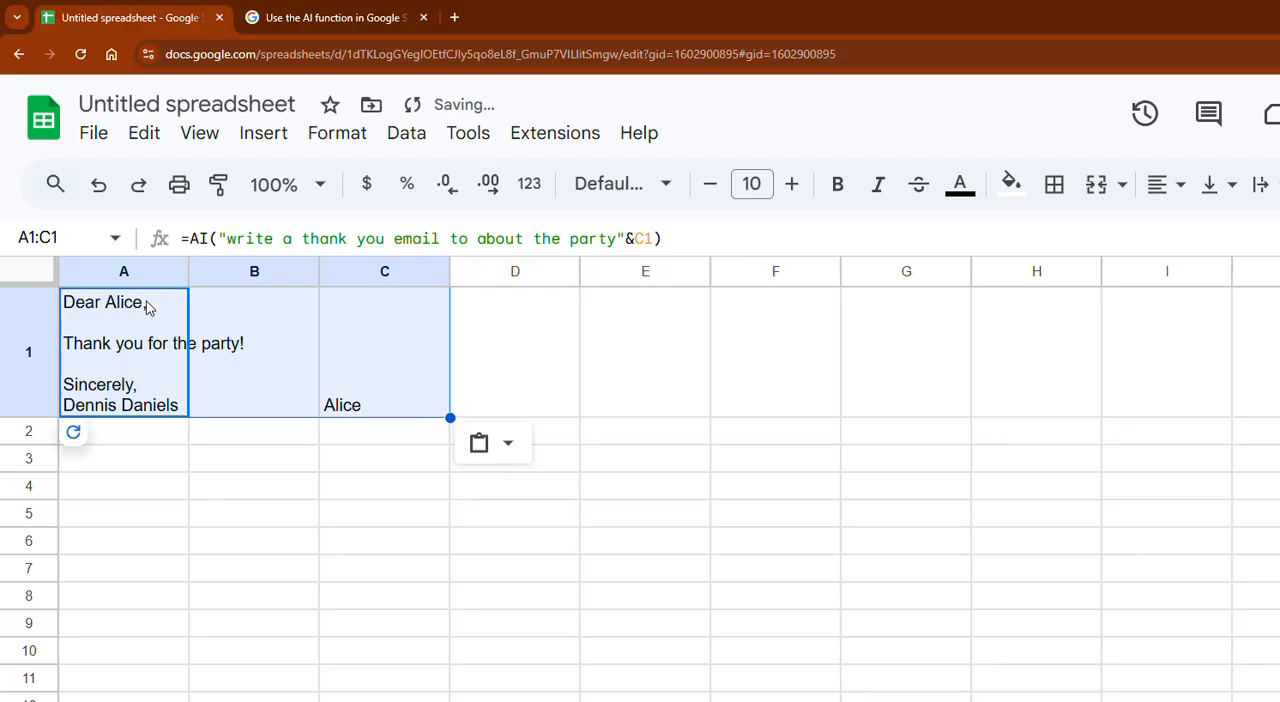
click(131, 449)
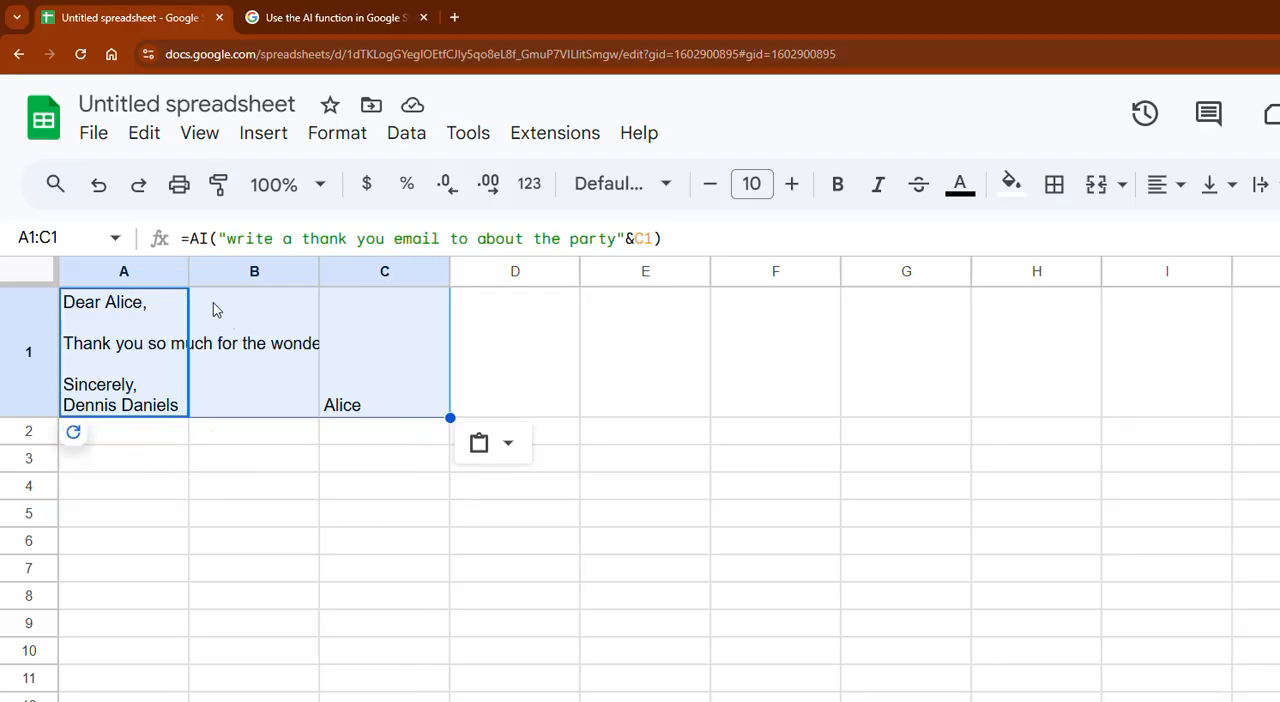
- Make column A about twice as wide and set its text to wrap
drag(188, 271, 308, 271)
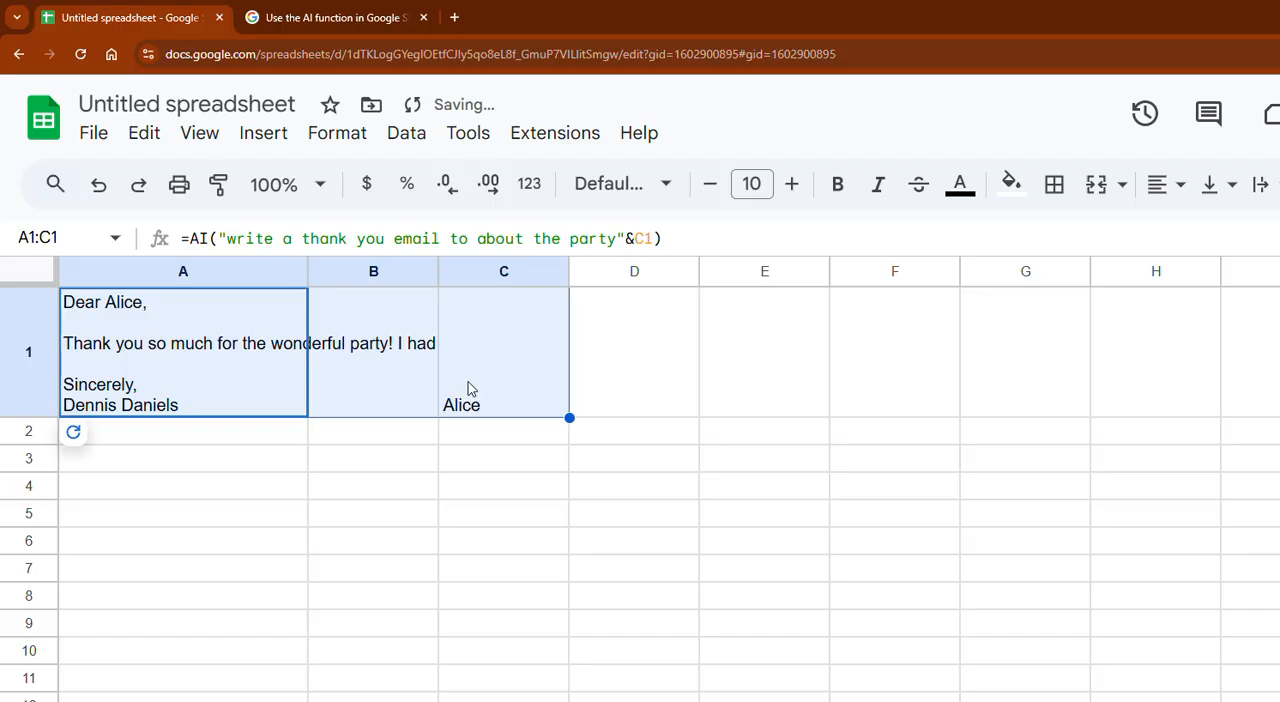
click(236, 274)
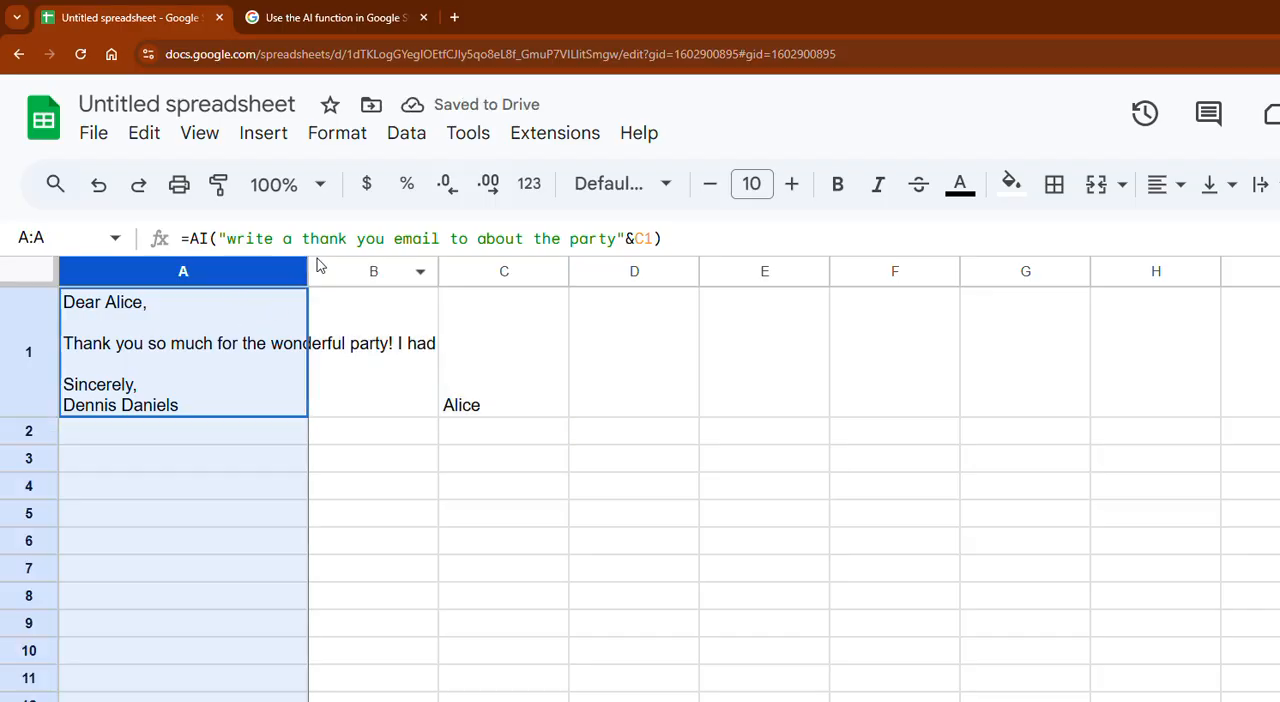
click(1163, 190)
click(1170, 192)
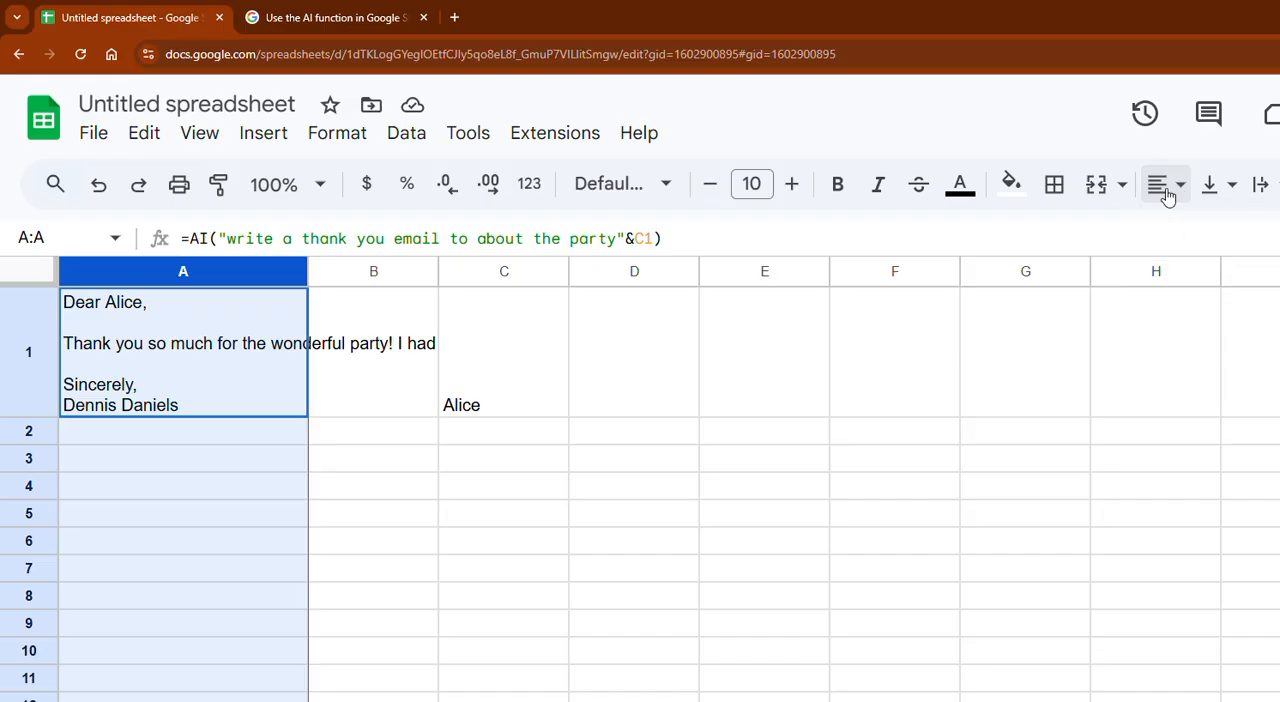
click(1259, 186)
click(1270, 233)
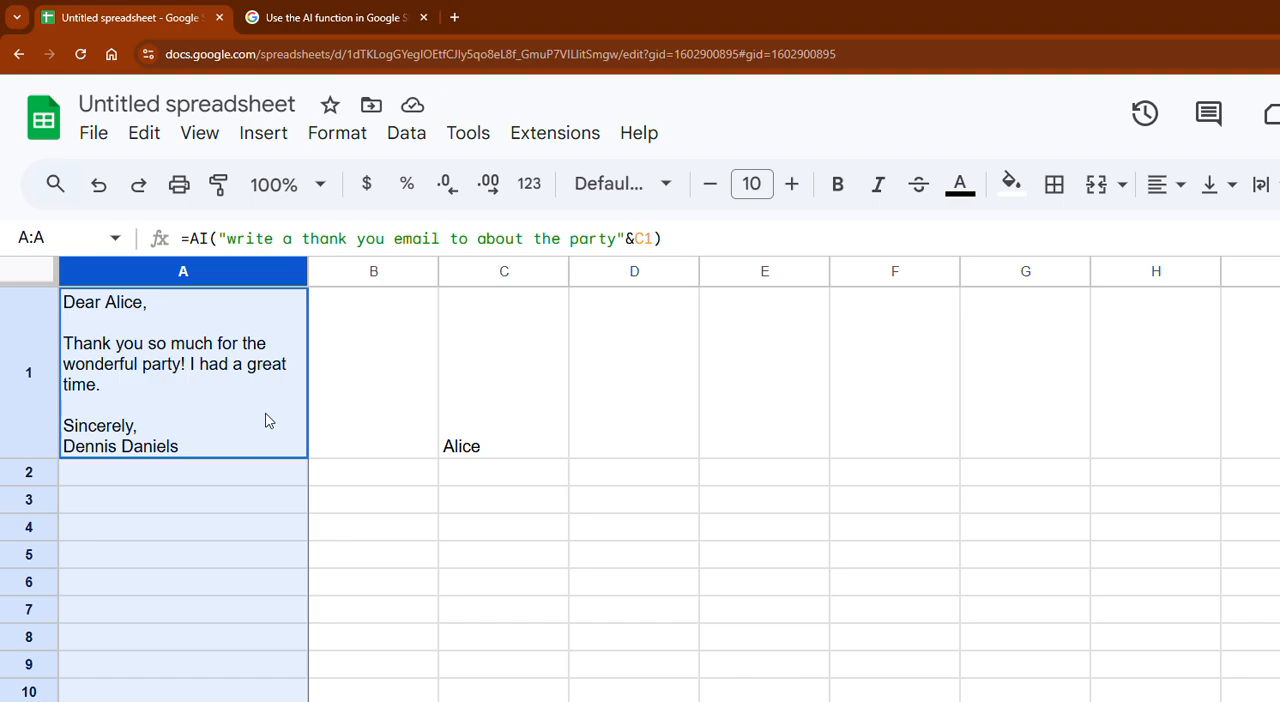
- Open the sheet with two slogan formulas and insert an ampersand before the A2 reference in cell A2's formula
click(270, 700)
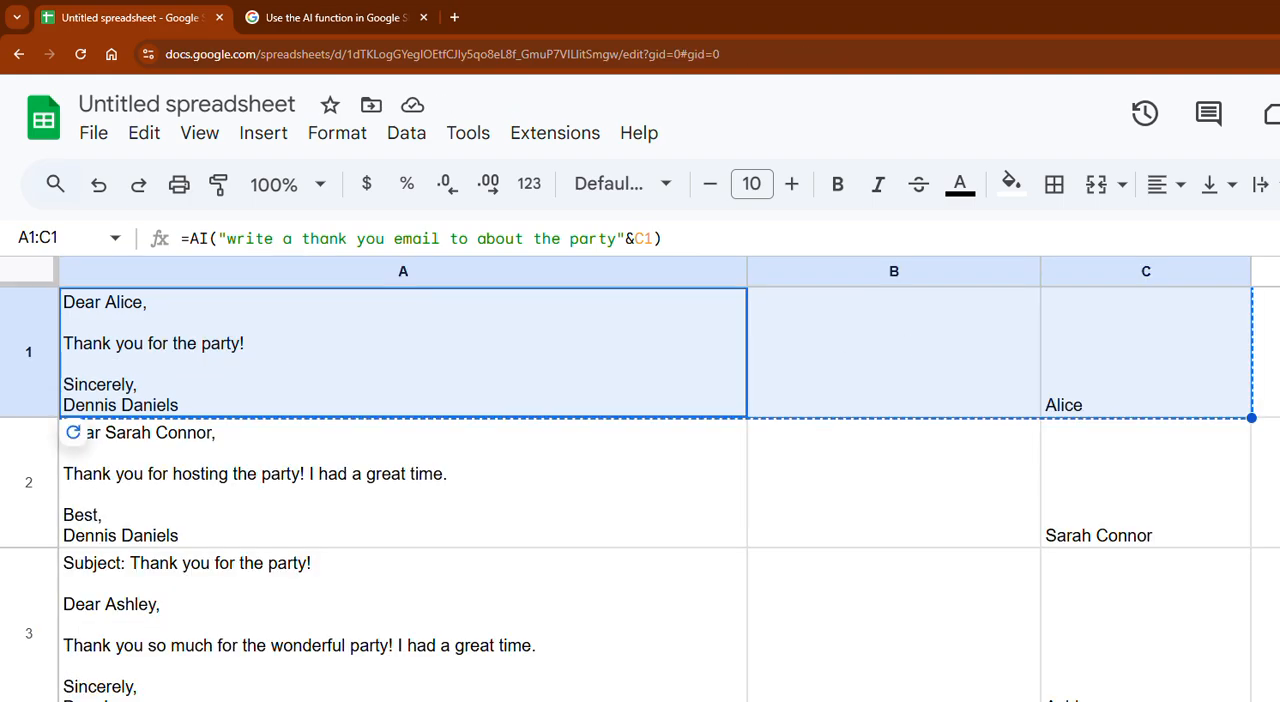
click(340, 700)
click(430, 700)
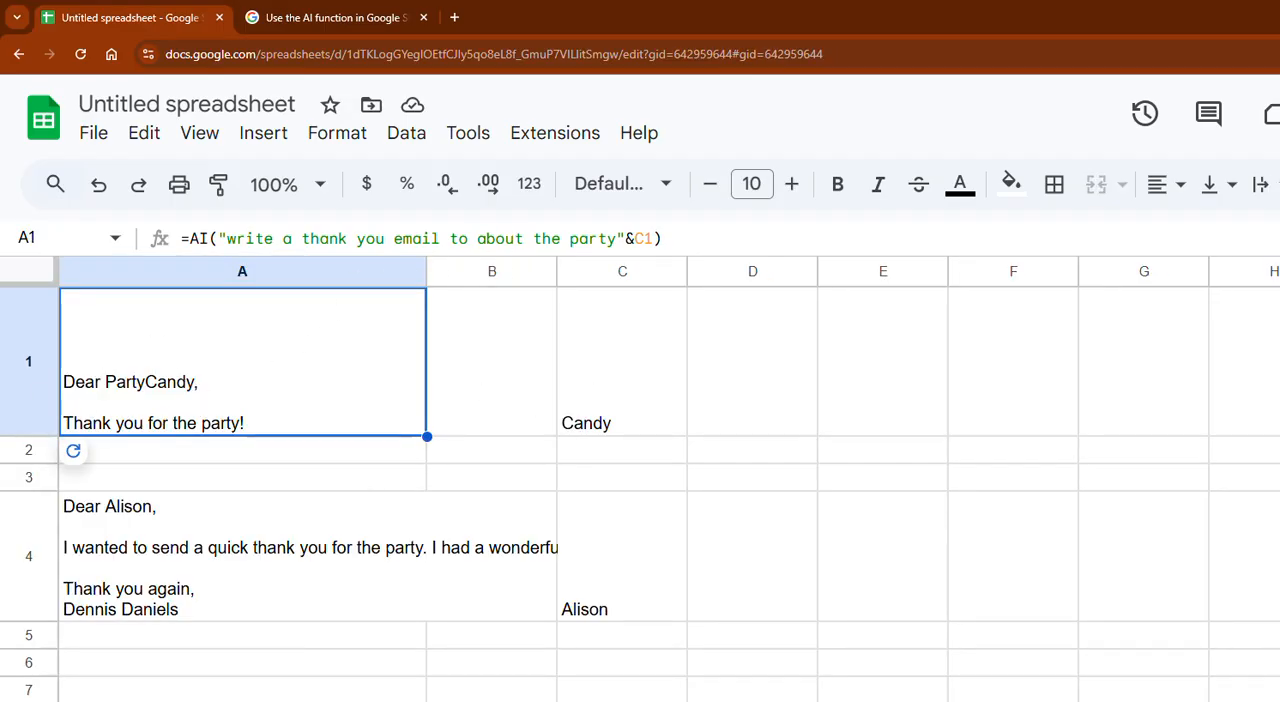
click(500, 700)
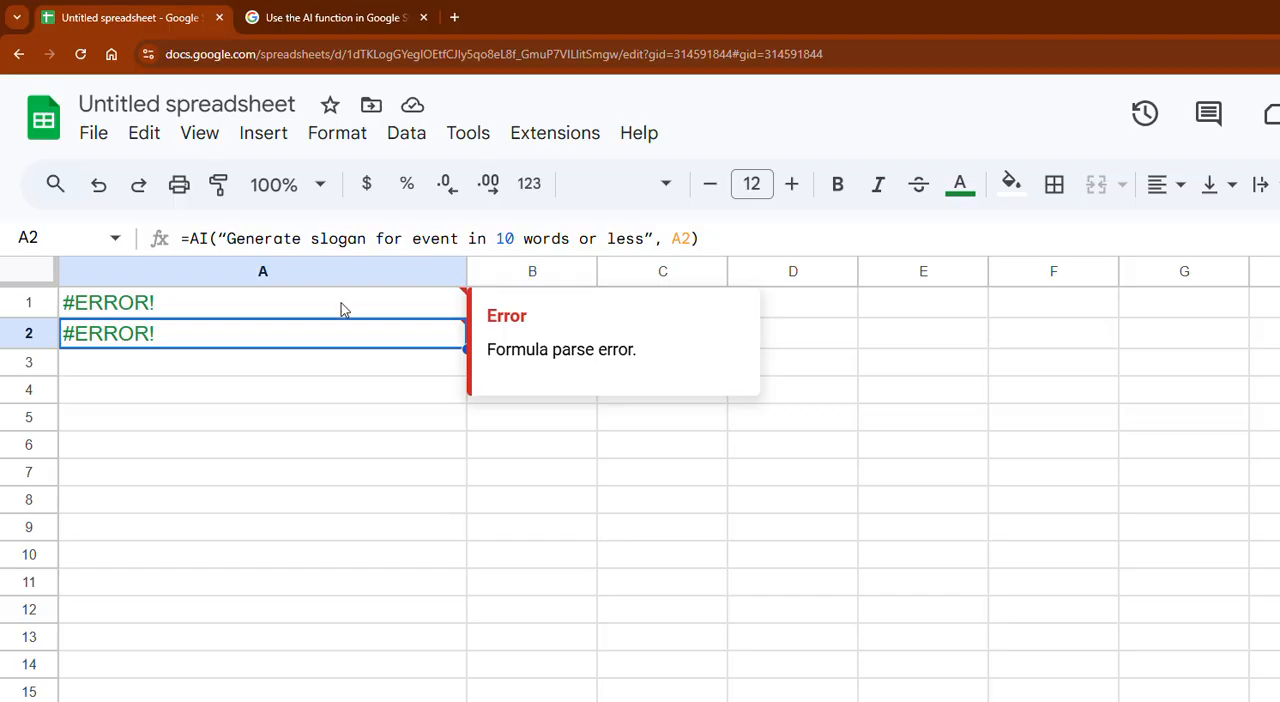
click(673, 238)
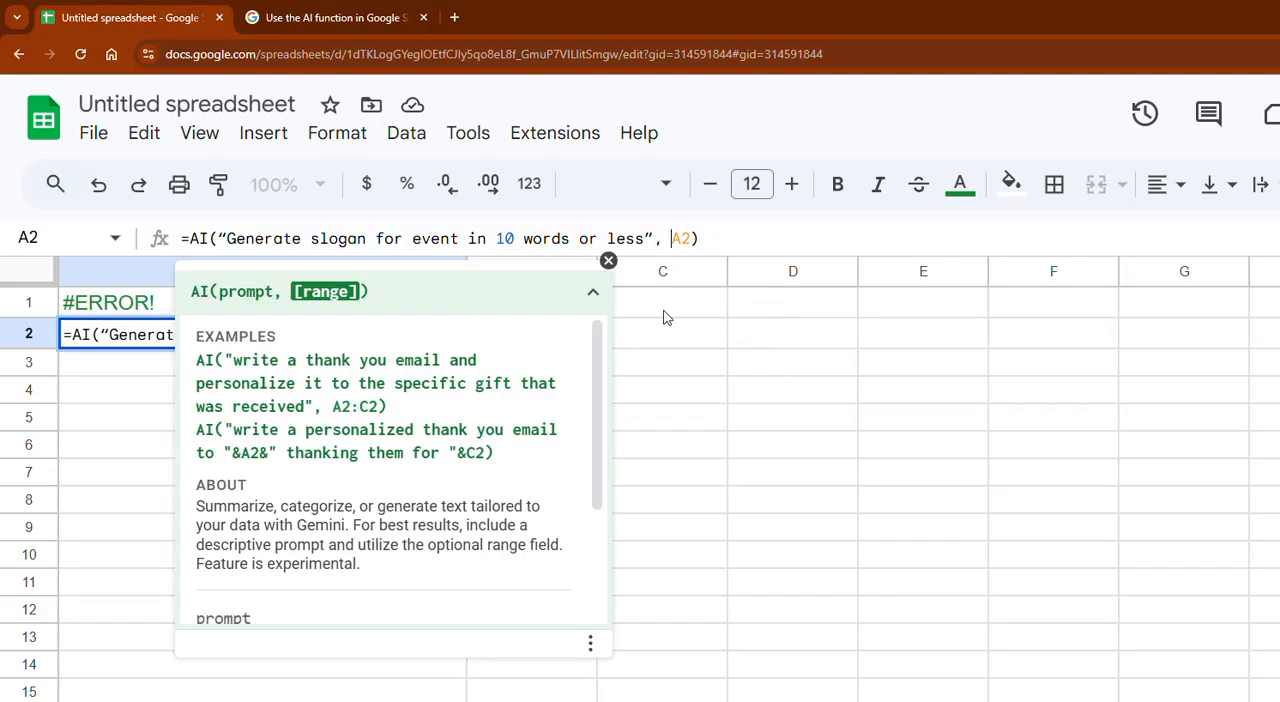
text(&)
key(Return)
key(Up)
key(Up)
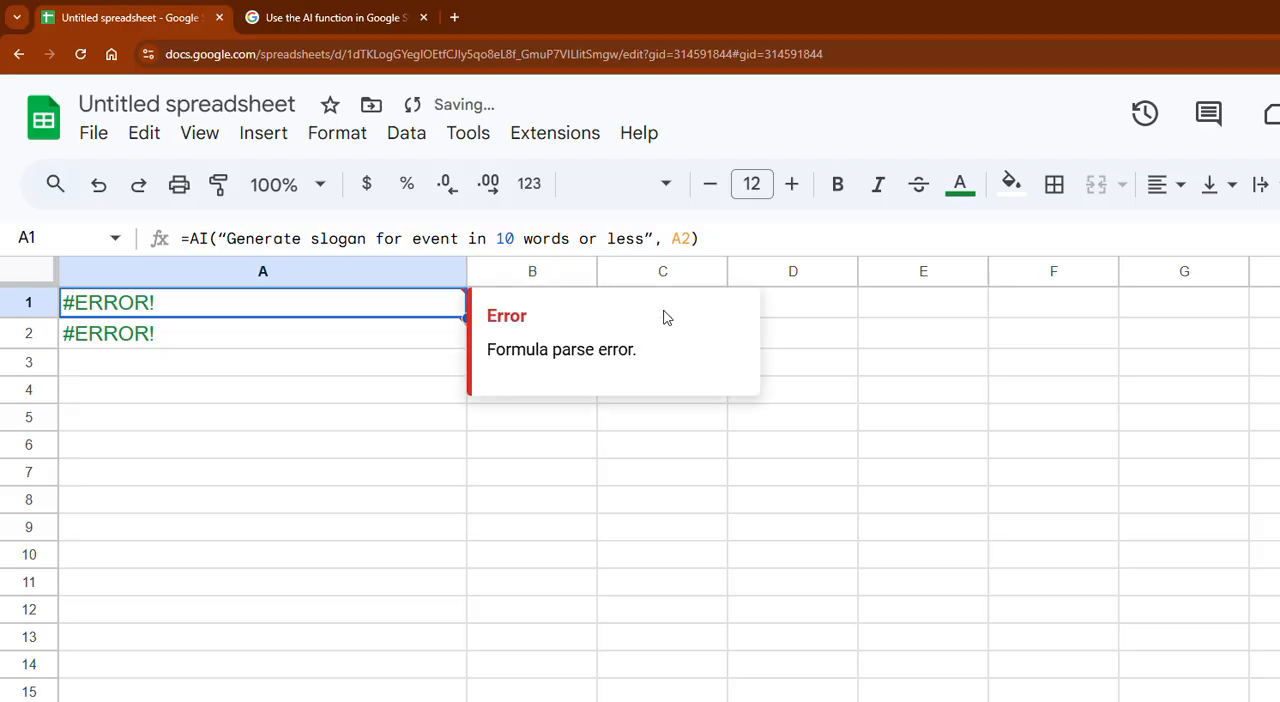
- Change the range reference in cell A1's slogan formula to &B2
key(Right)
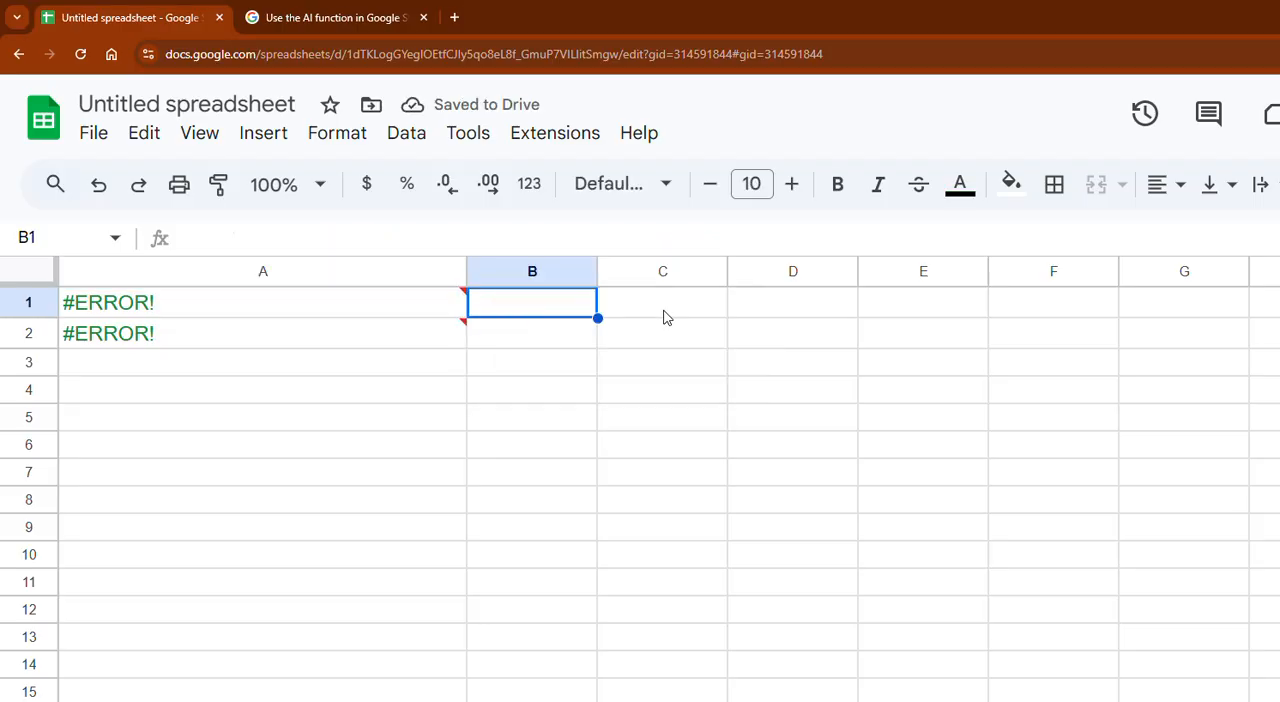
key(Left)
click(682, 240)
key(BackSpace)
text(B)
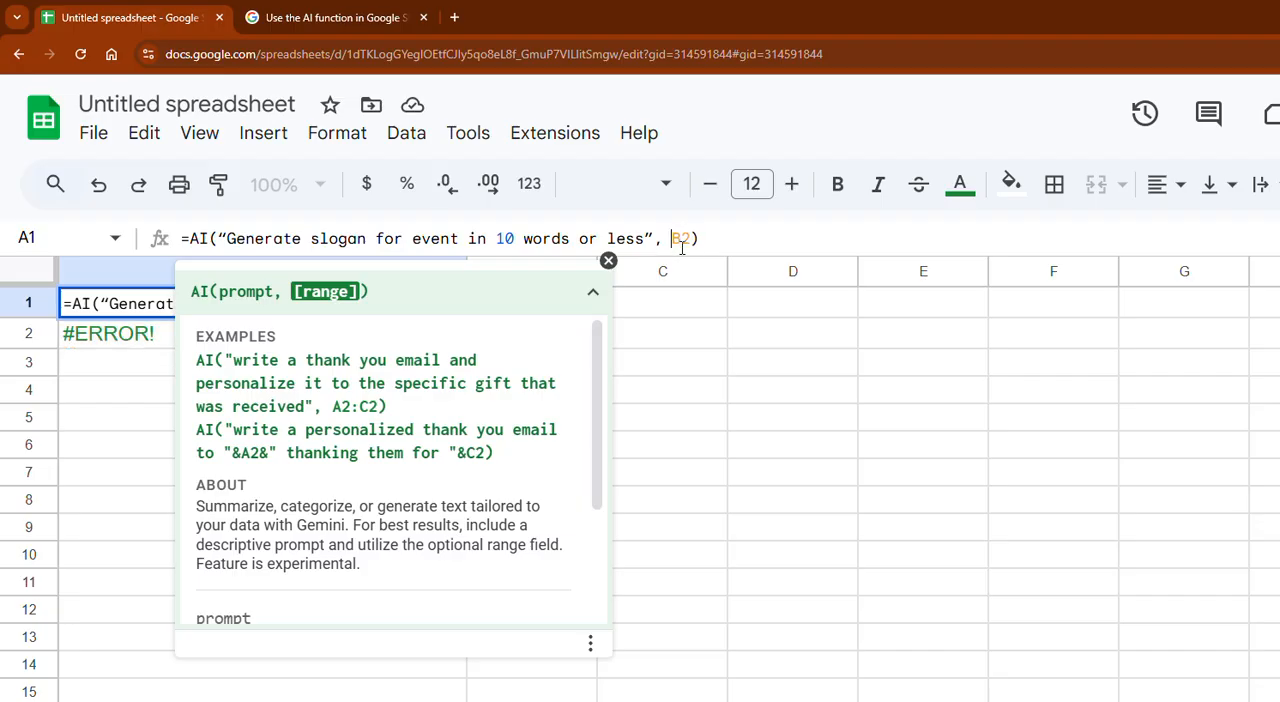
text(&)
key(End)
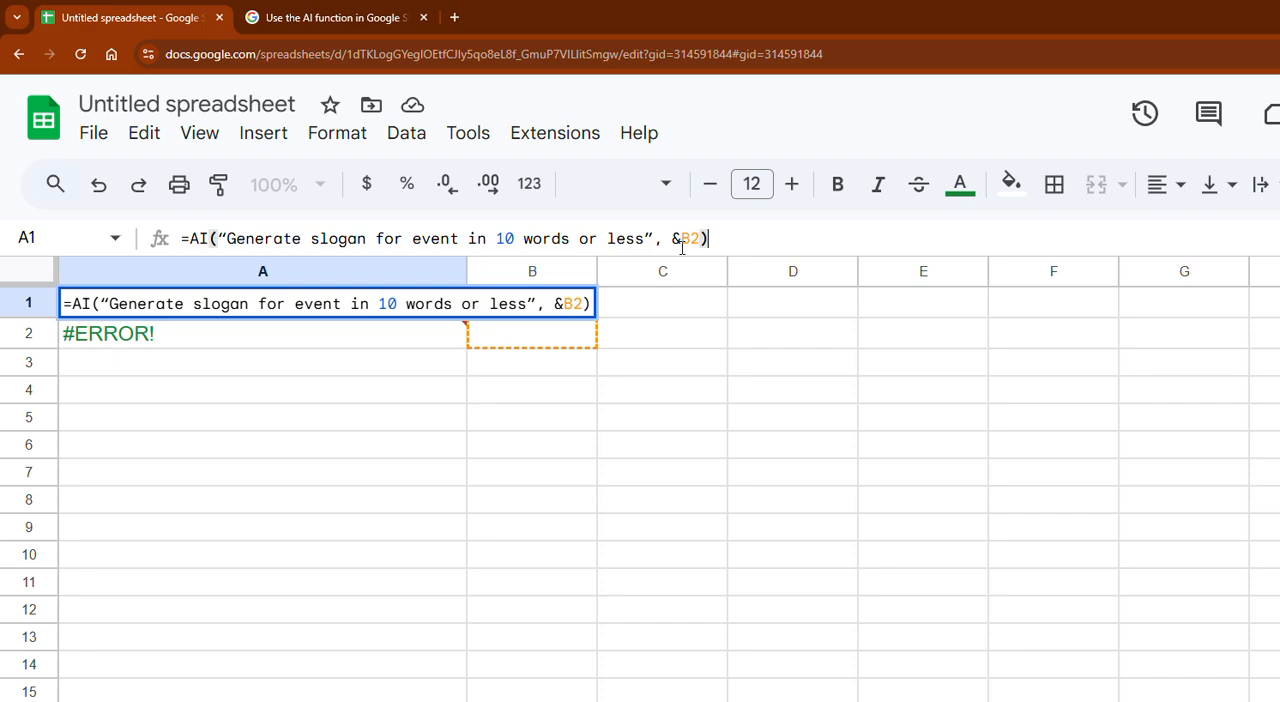
key(Return)
- Enter "golf" in cell B2 and "race" in cell B1
key(Right)
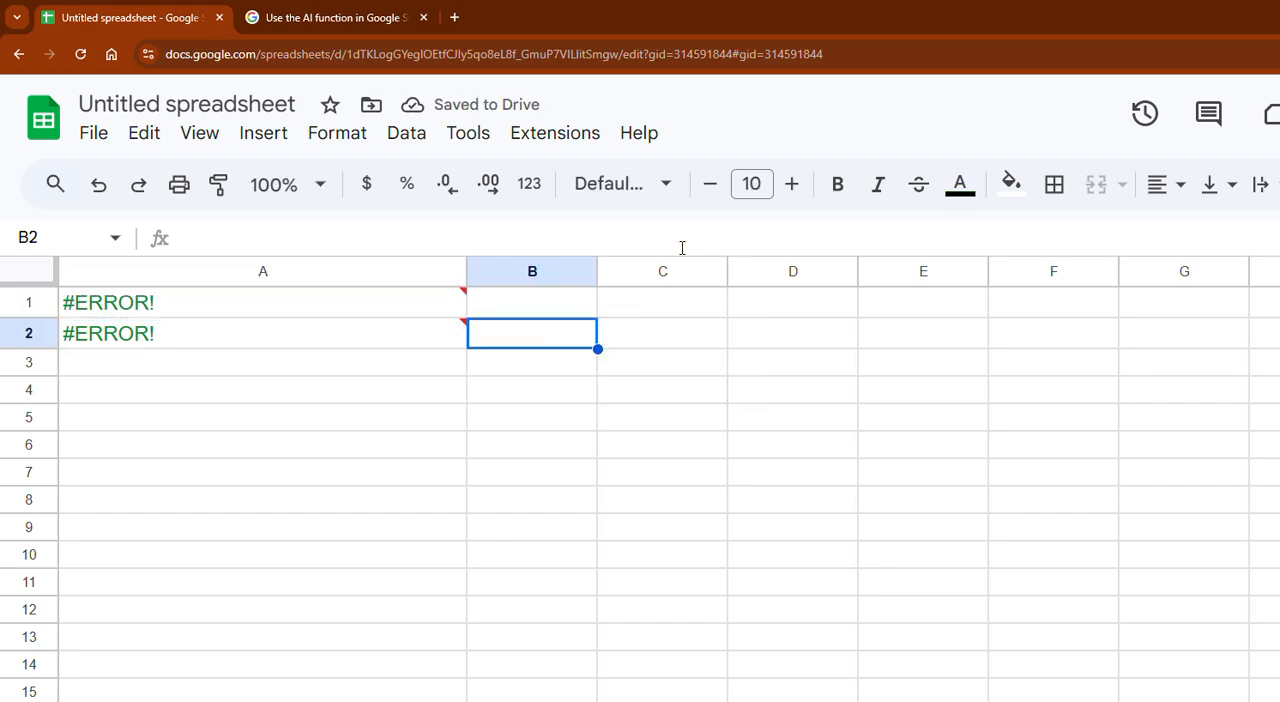
text(golf)
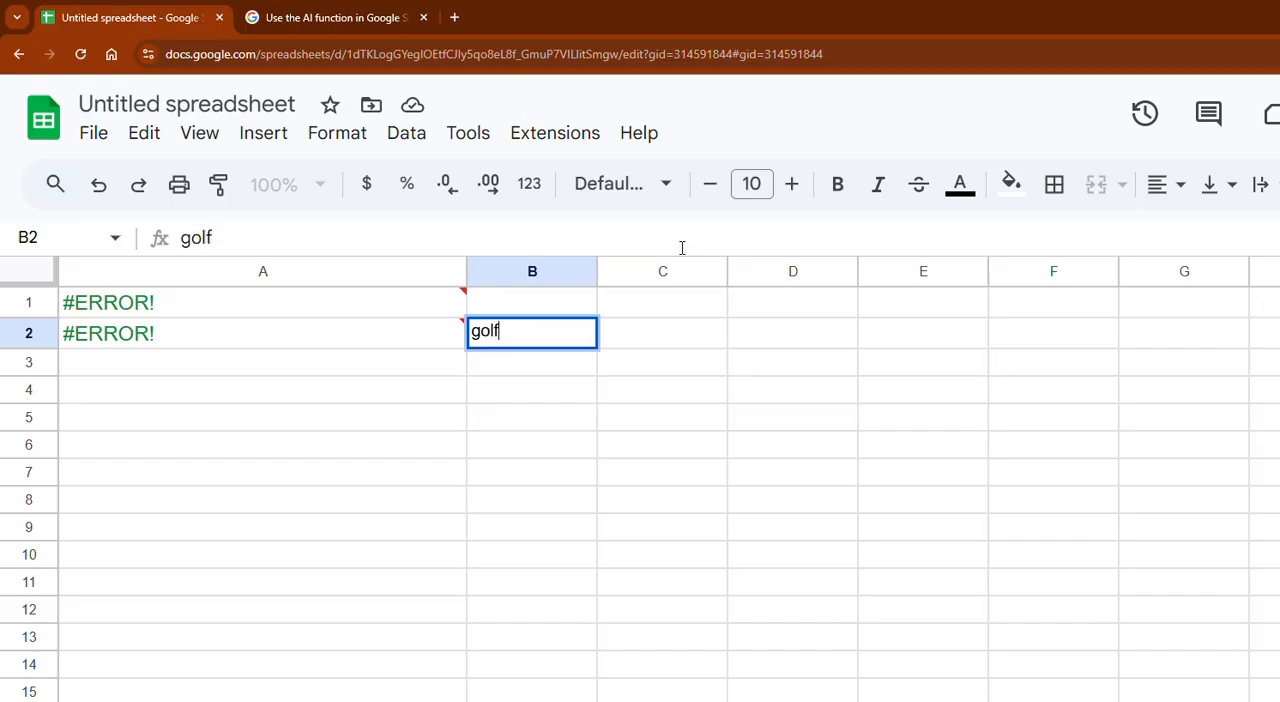
key(Return)
key(Up)
key(Up)
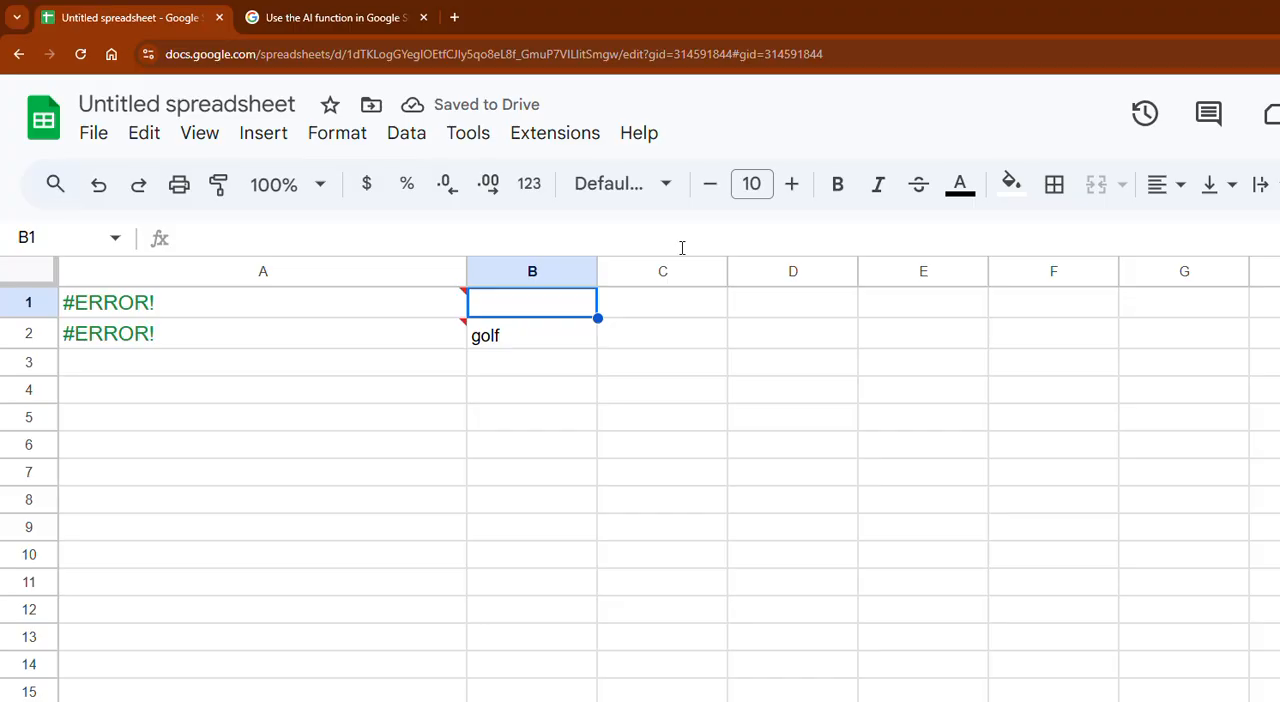
text(race)
- Change the reference in cell A1's slogan formula to B1, keeping the ampersand
key(Left)
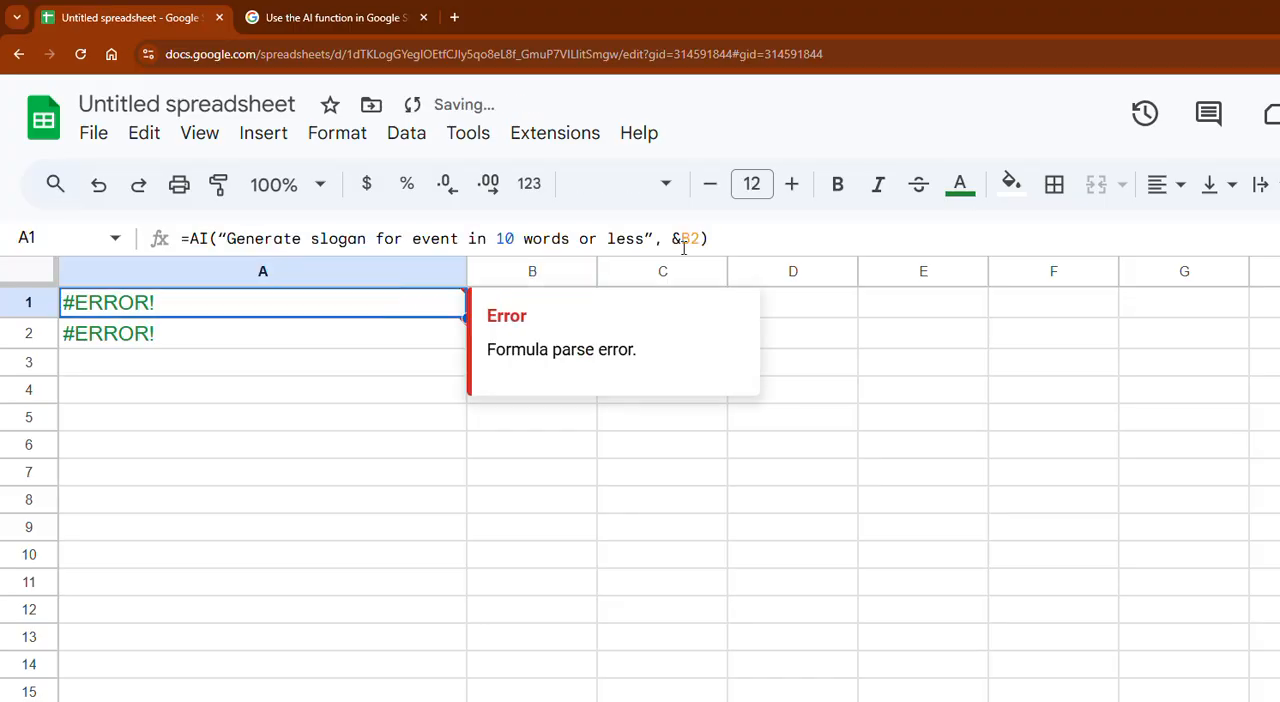
click(690, 238)
key(BackSpace)
key(Return)
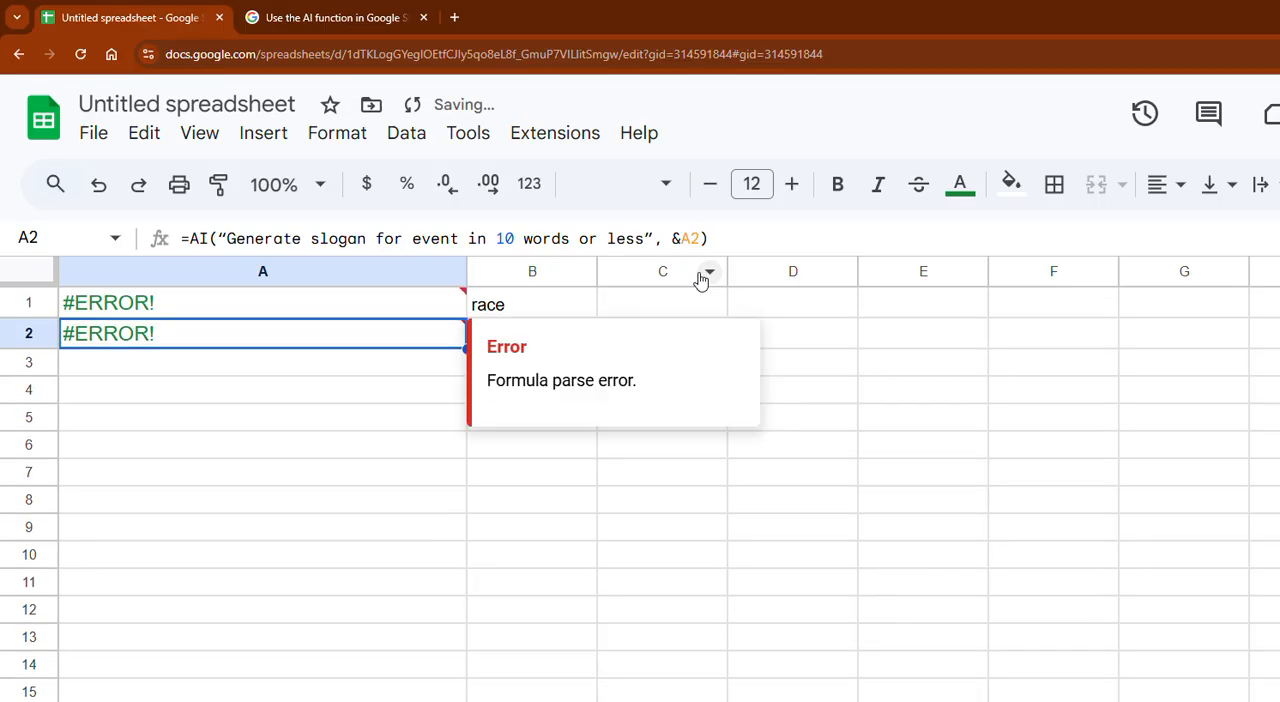
- Change the reference in cell A2's slogan formula to B2, keeping the ampersand
key(Right)
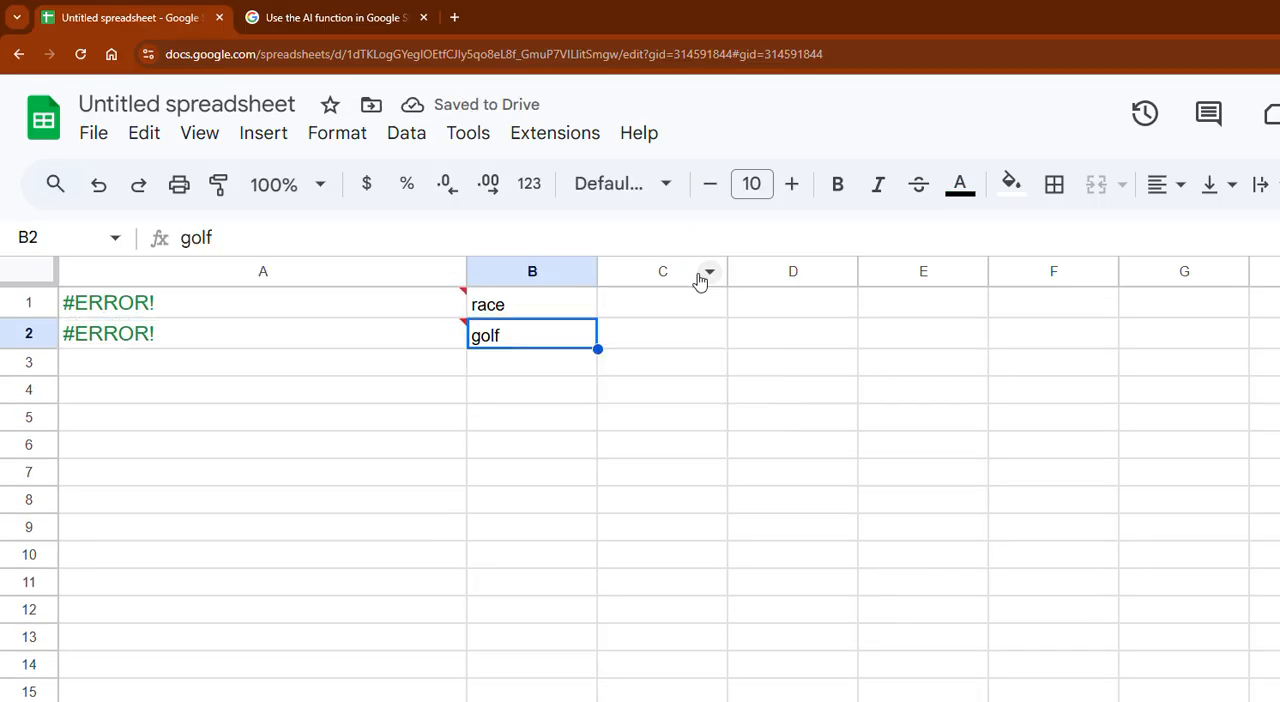
key(Left)
key(Return)
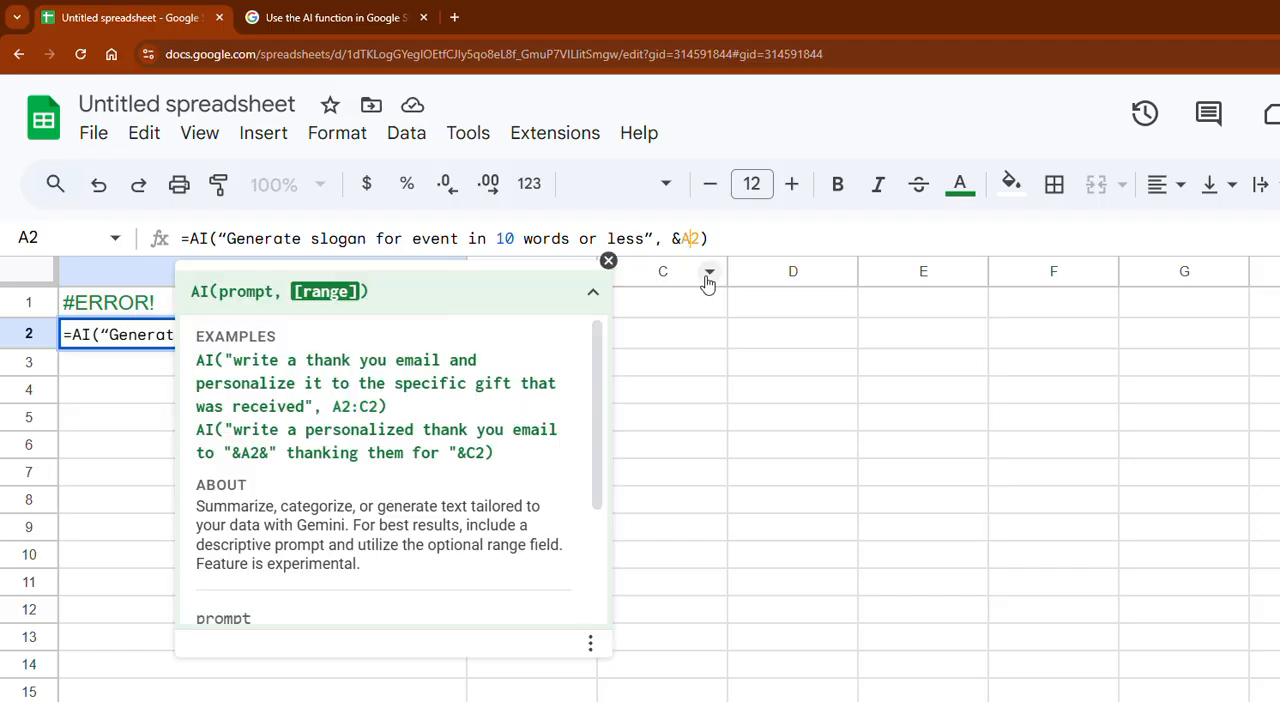
key(BackSpace)
text(B)
key(Return)
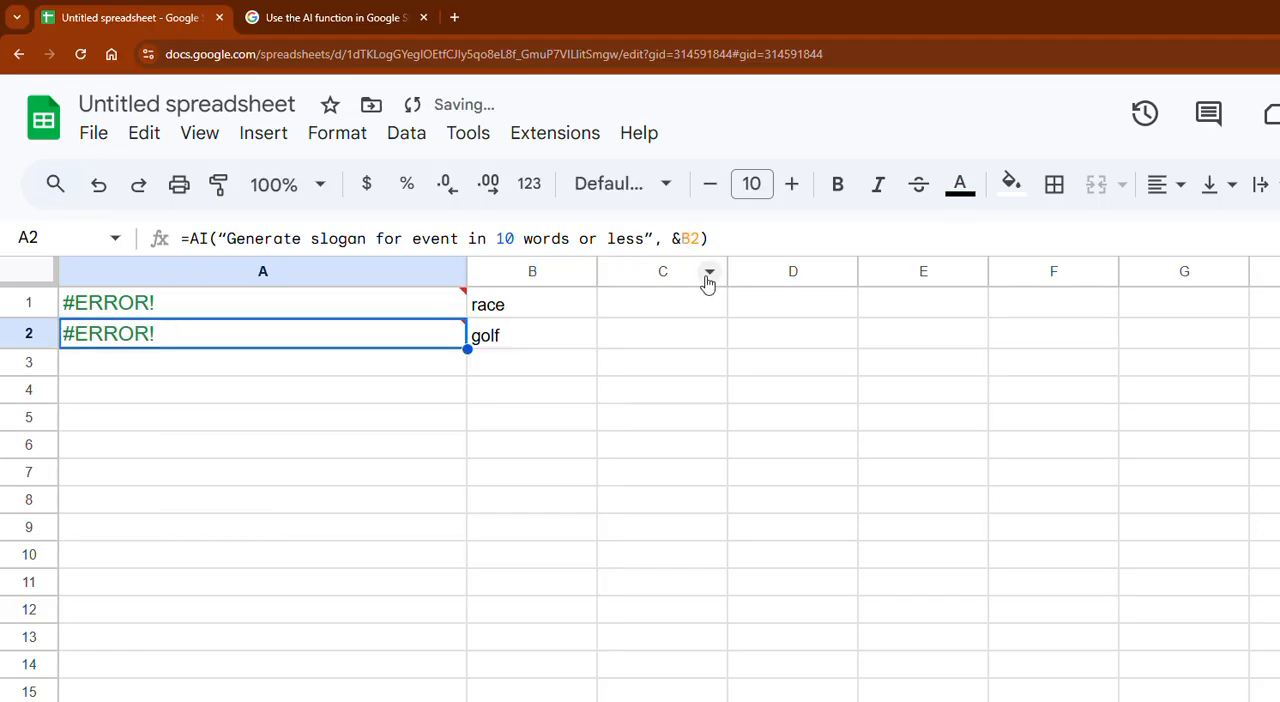
- Compare cell A1's slogan formula with the thank-you email formula on the first sheet
key(Up)
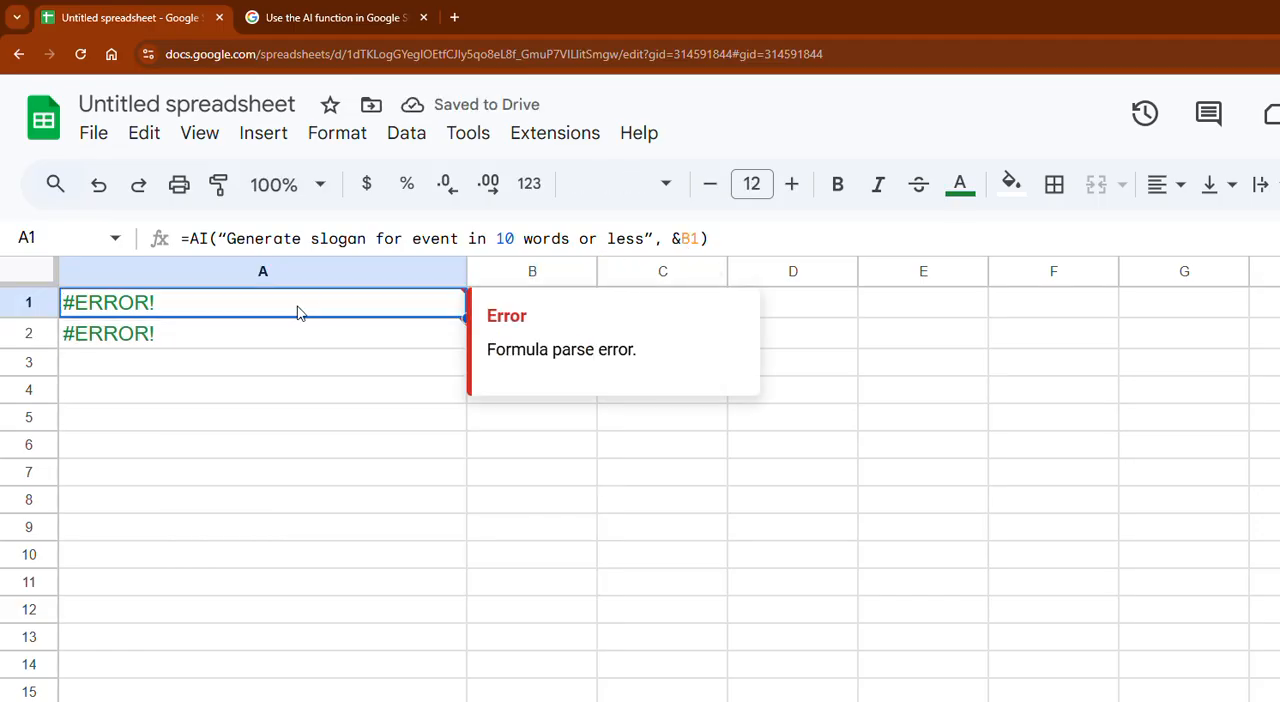
click(50, 308)
click(110, 309)
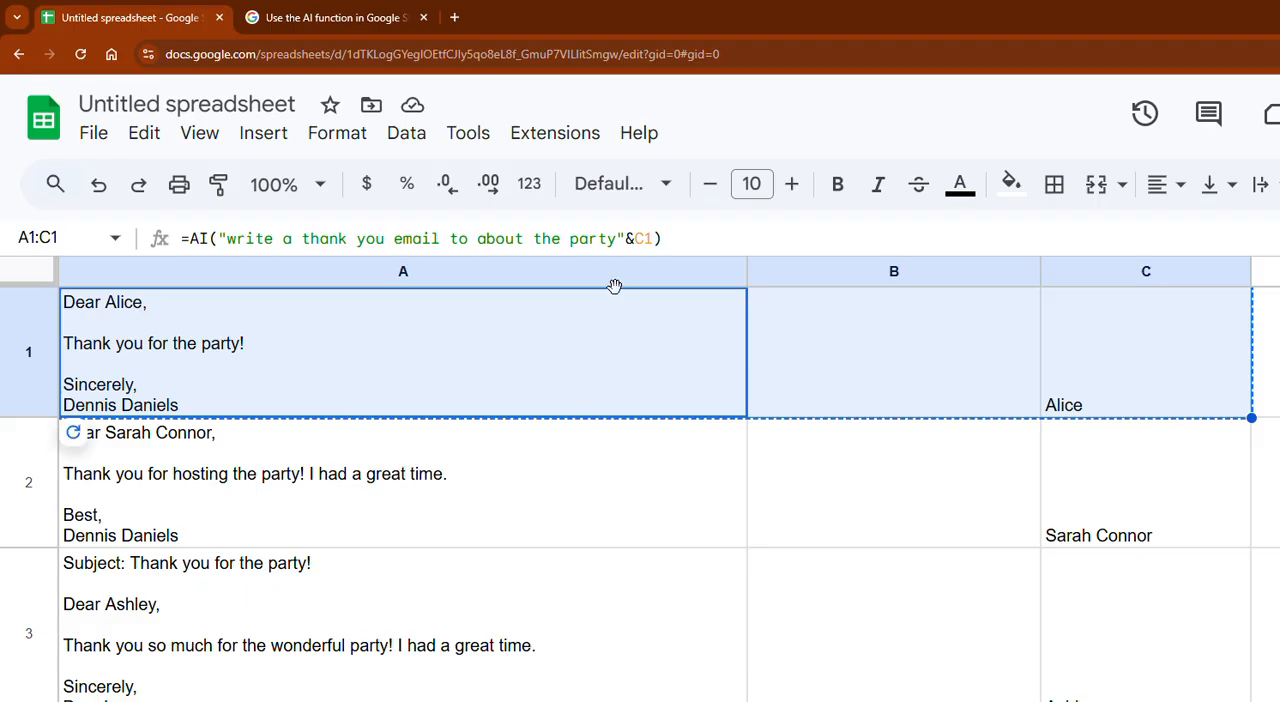
- Return to the slogan sheet and remove the space between the comma and &B1 in cell A1's formula
click(530, 700)
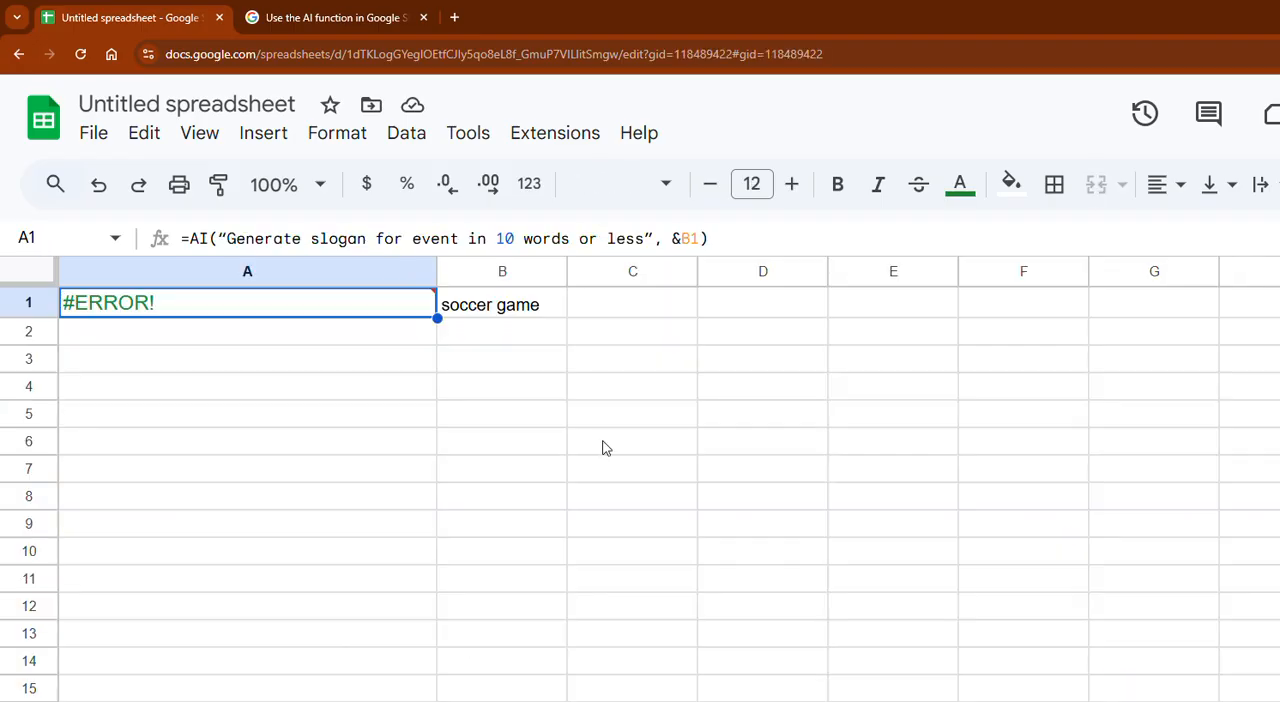
click(670, 238)
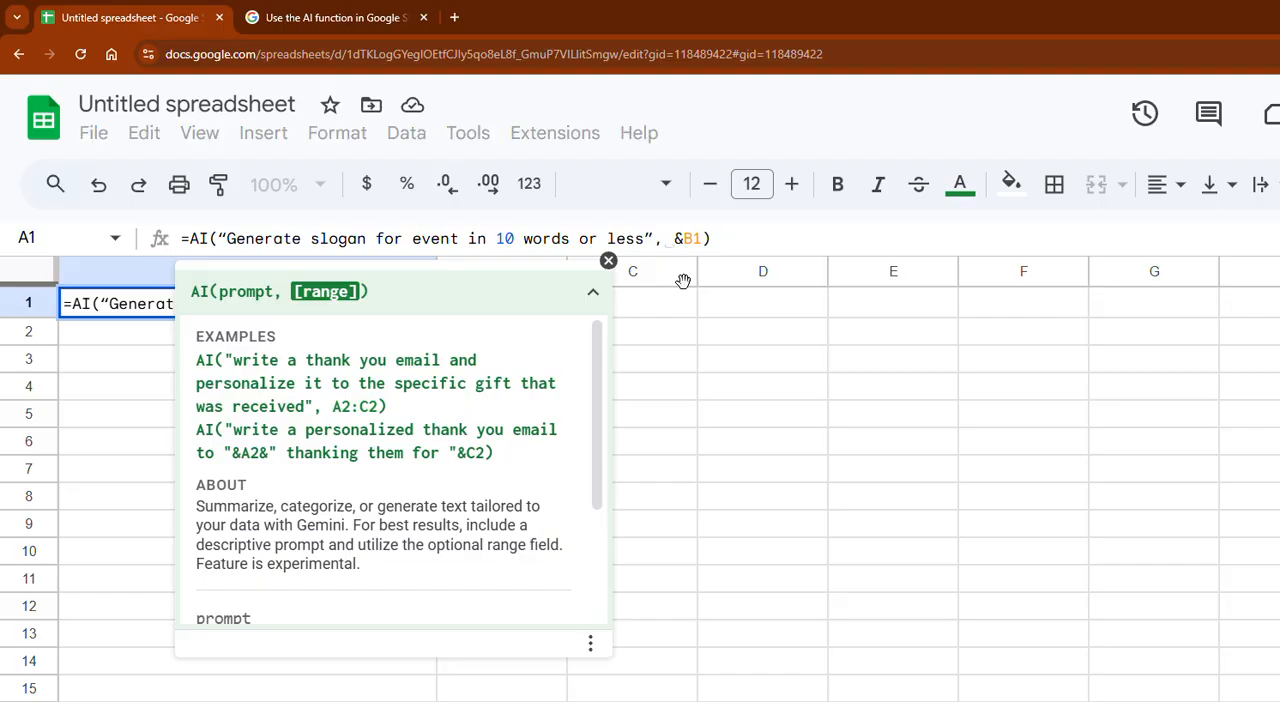
click(743, 240)
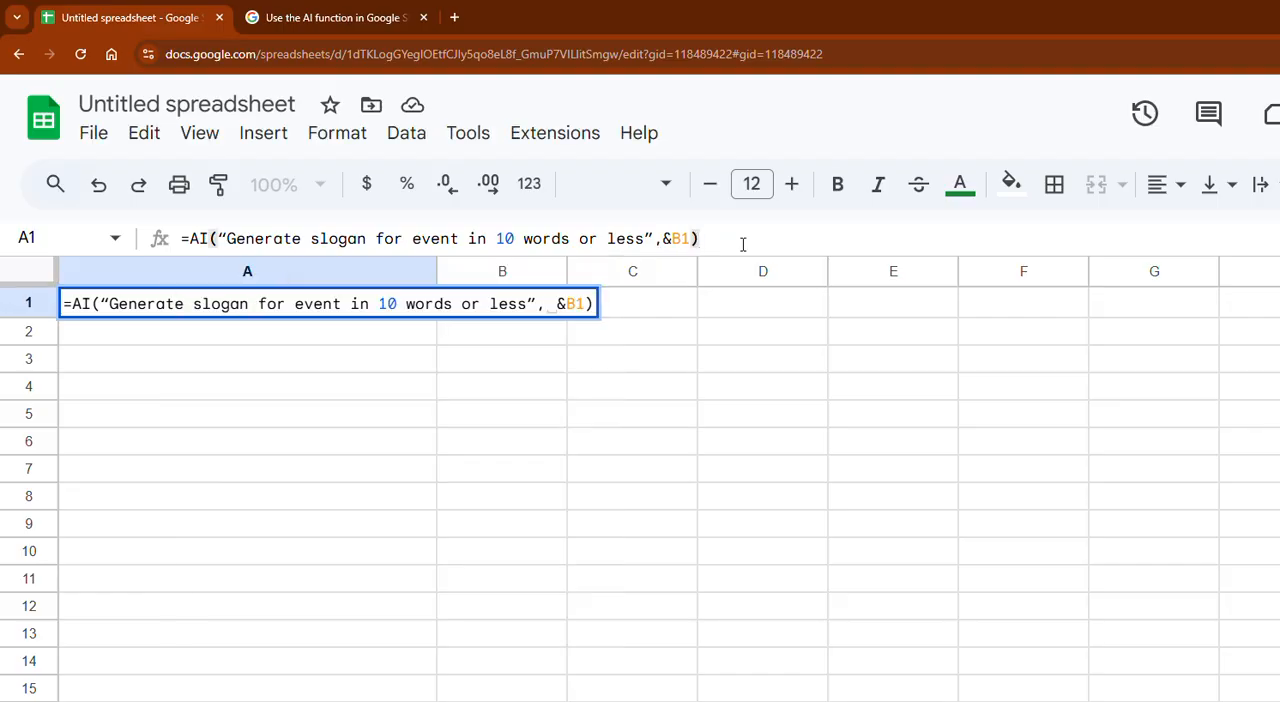
key(Return)
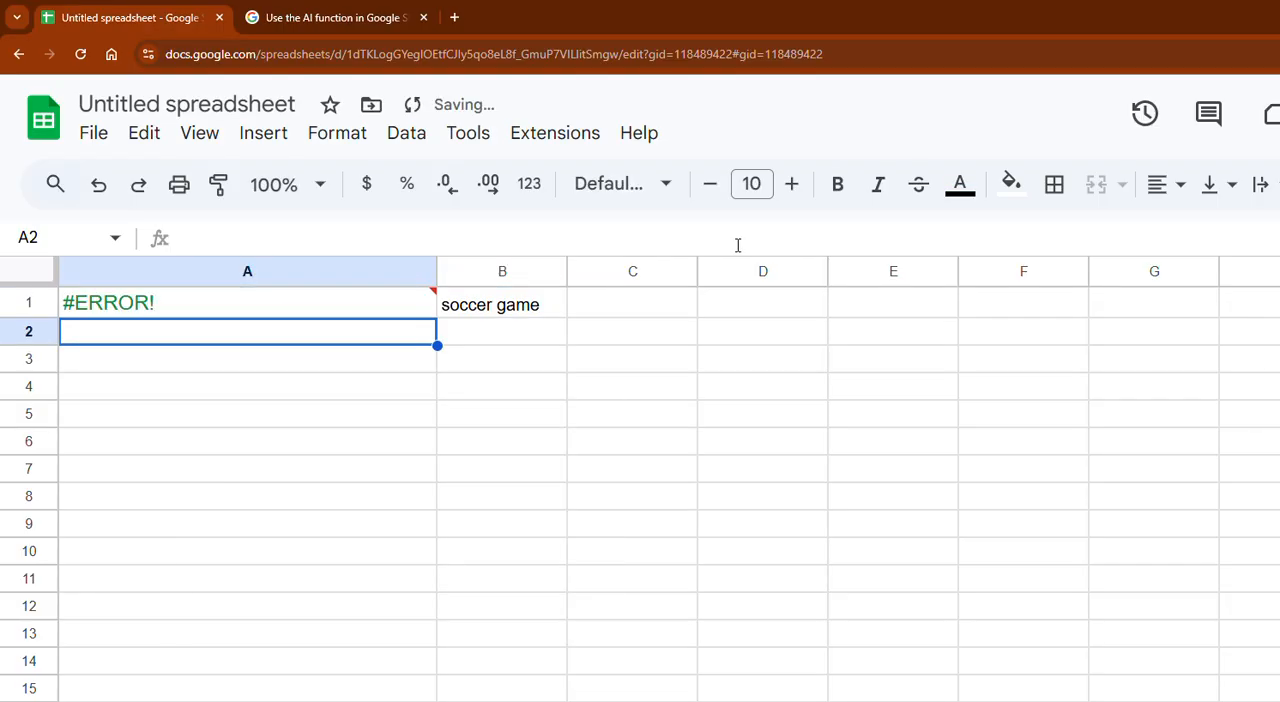
- Remove the comma from cell A1's slogan formula so the prompt is joined to B1 by the ampersand alone
click(302, 309)
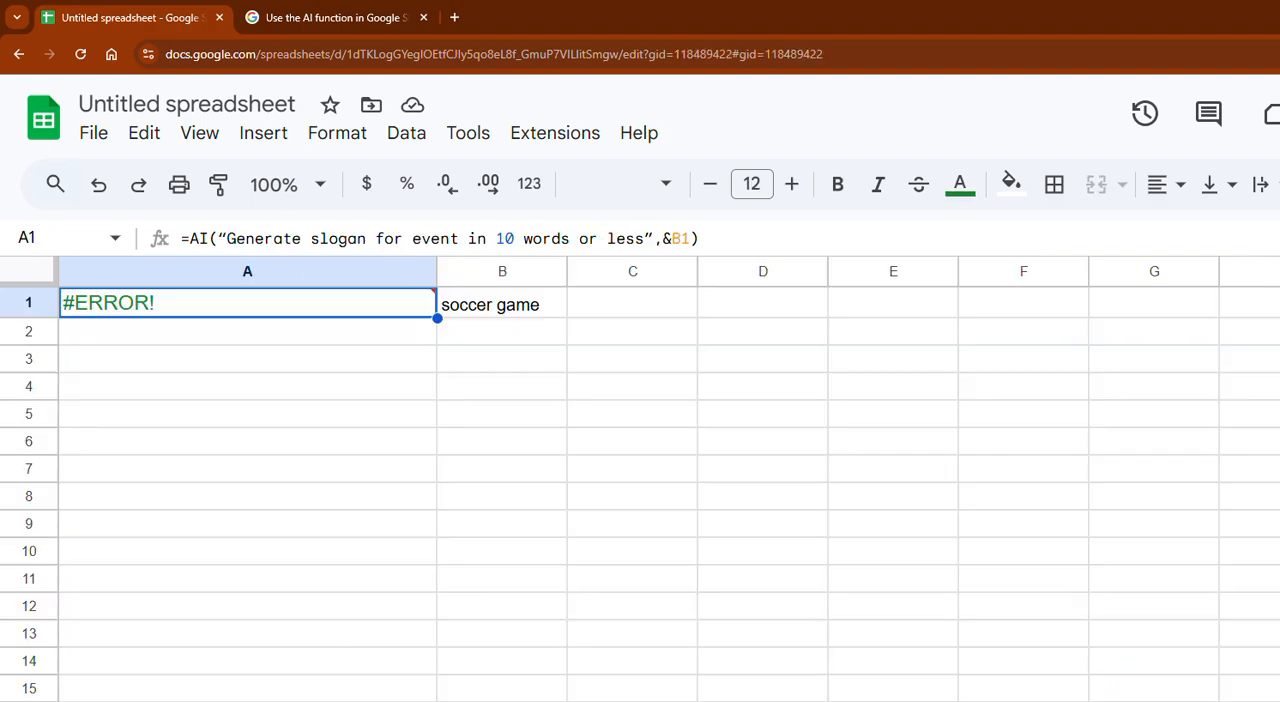
click(659, 238)
key(BackSpace)
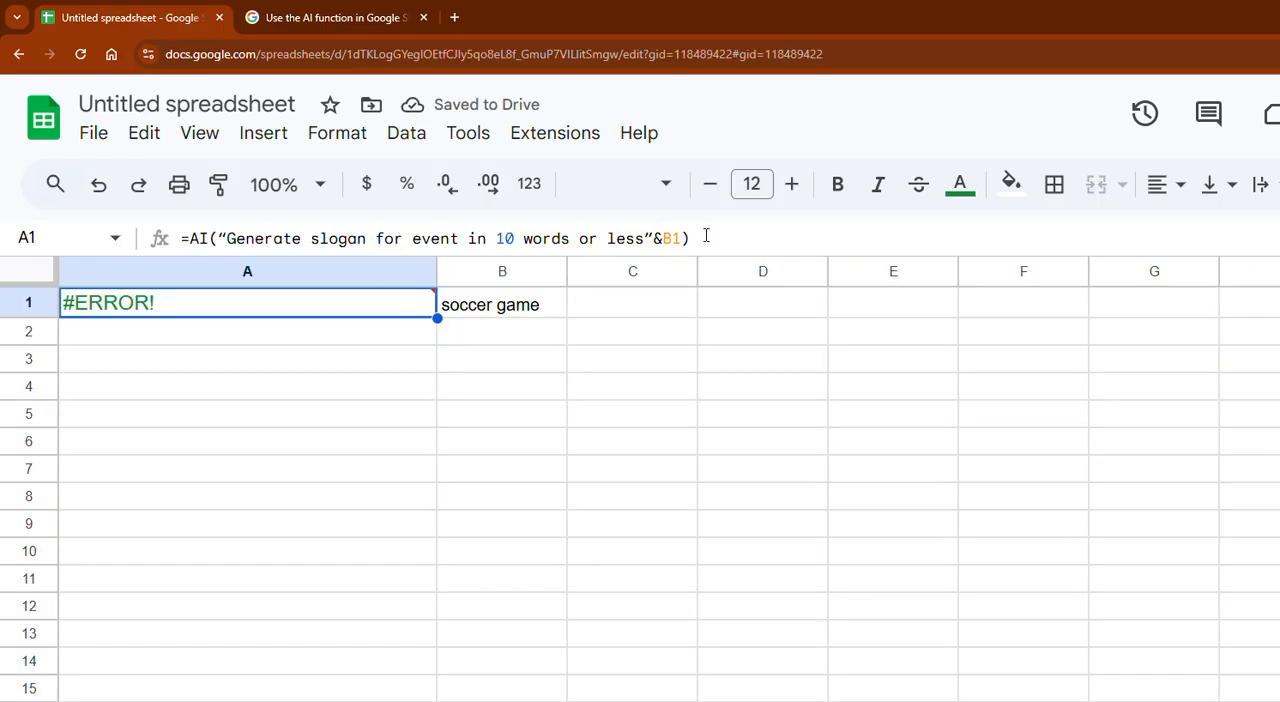
click(706, 237)
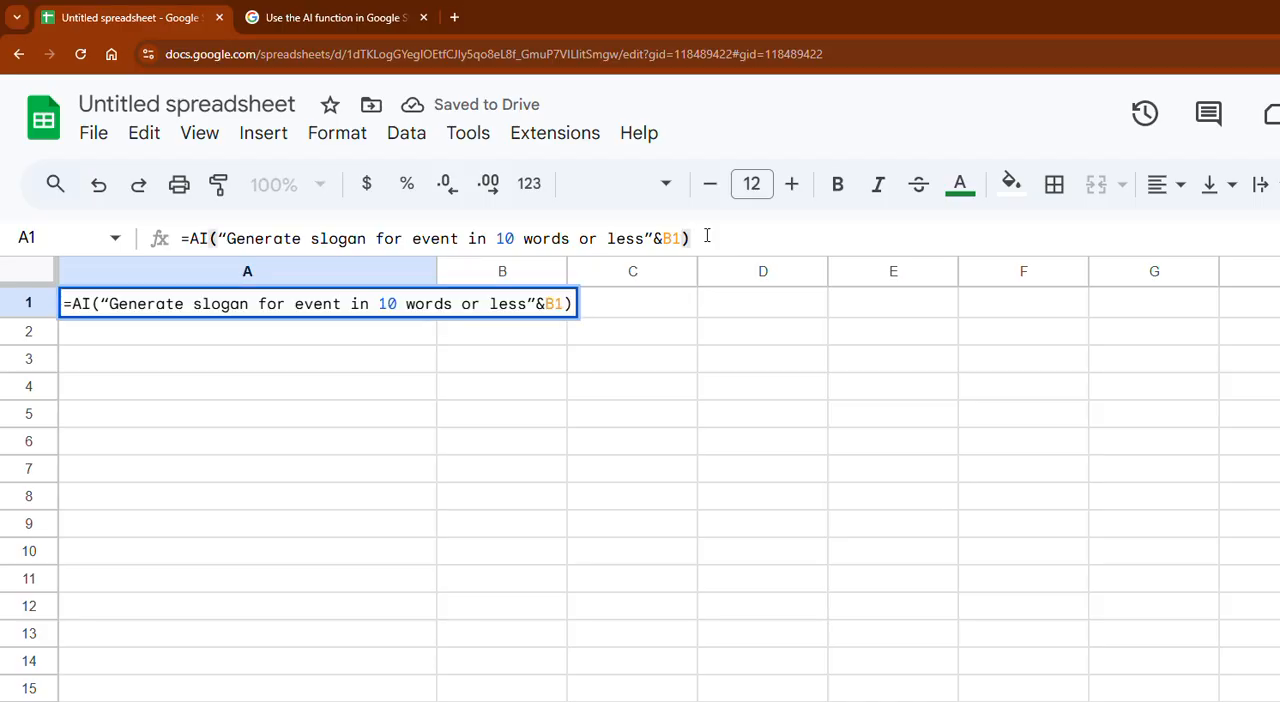
key(Return)
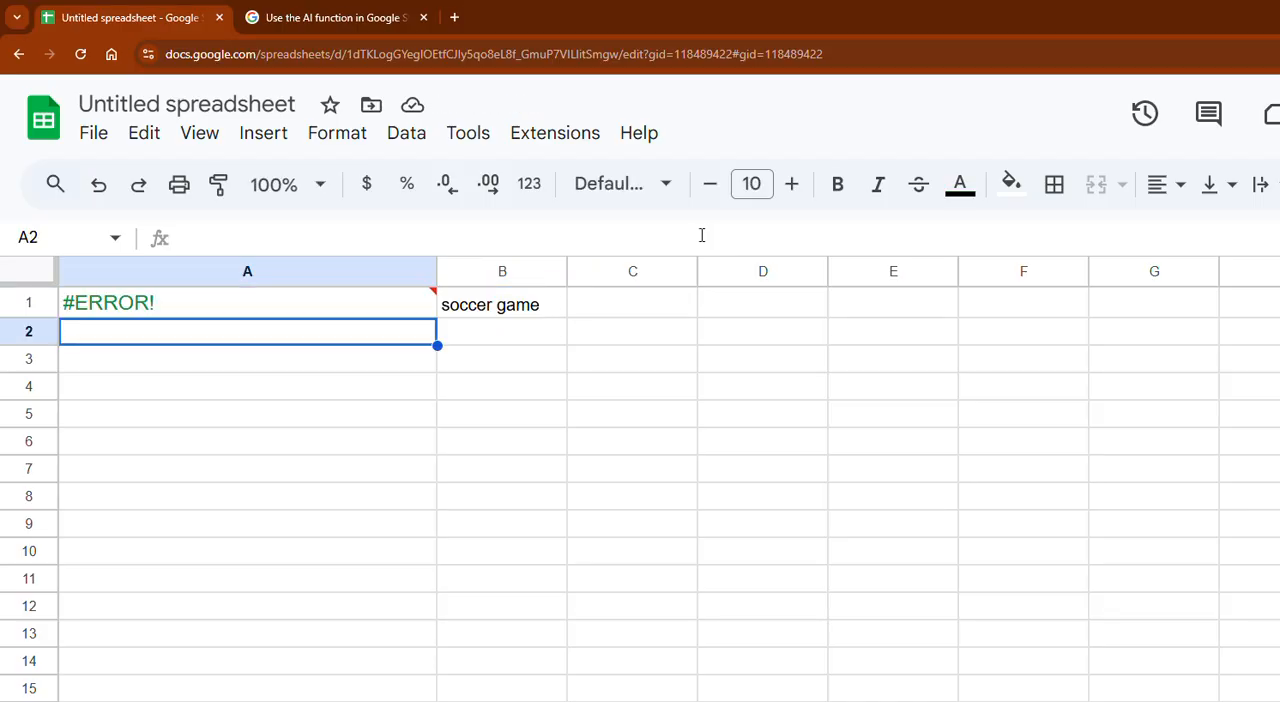
- Check cell A1's slogan formula against the thank-you formula on the first sheet and read A1's error note
key(Up)
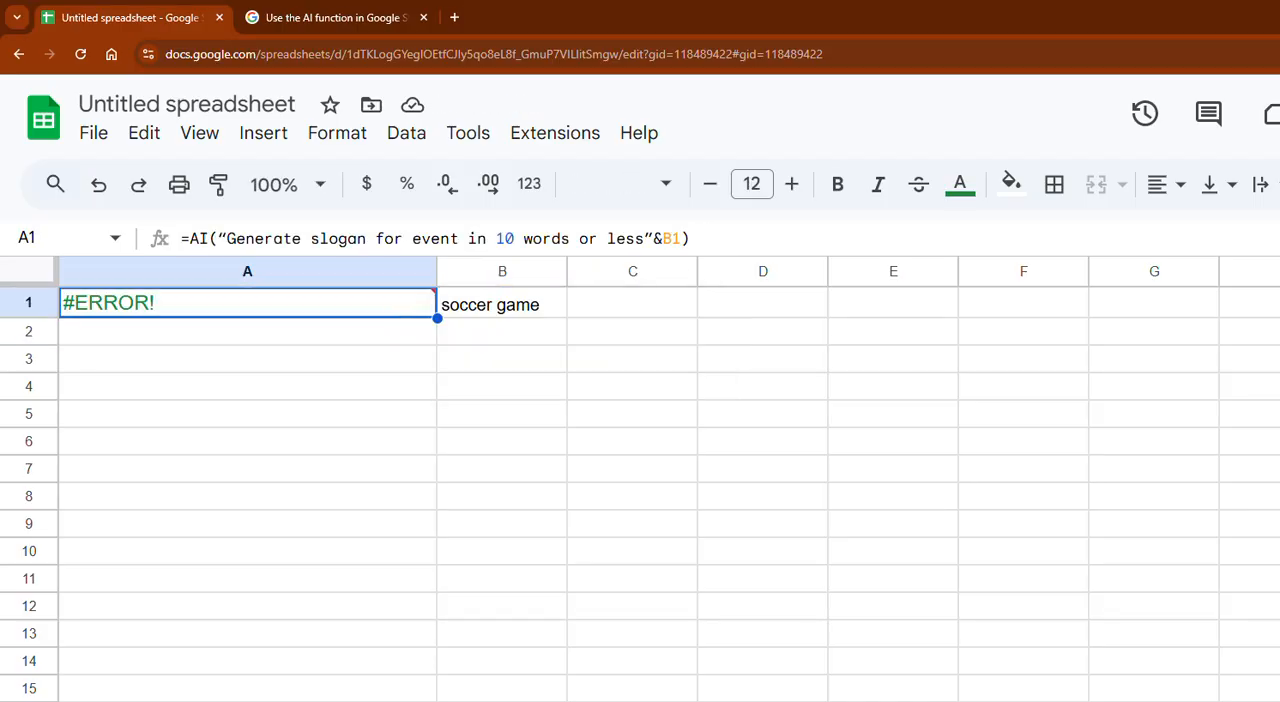
click(350, 700)
mouse_move(122, 312)
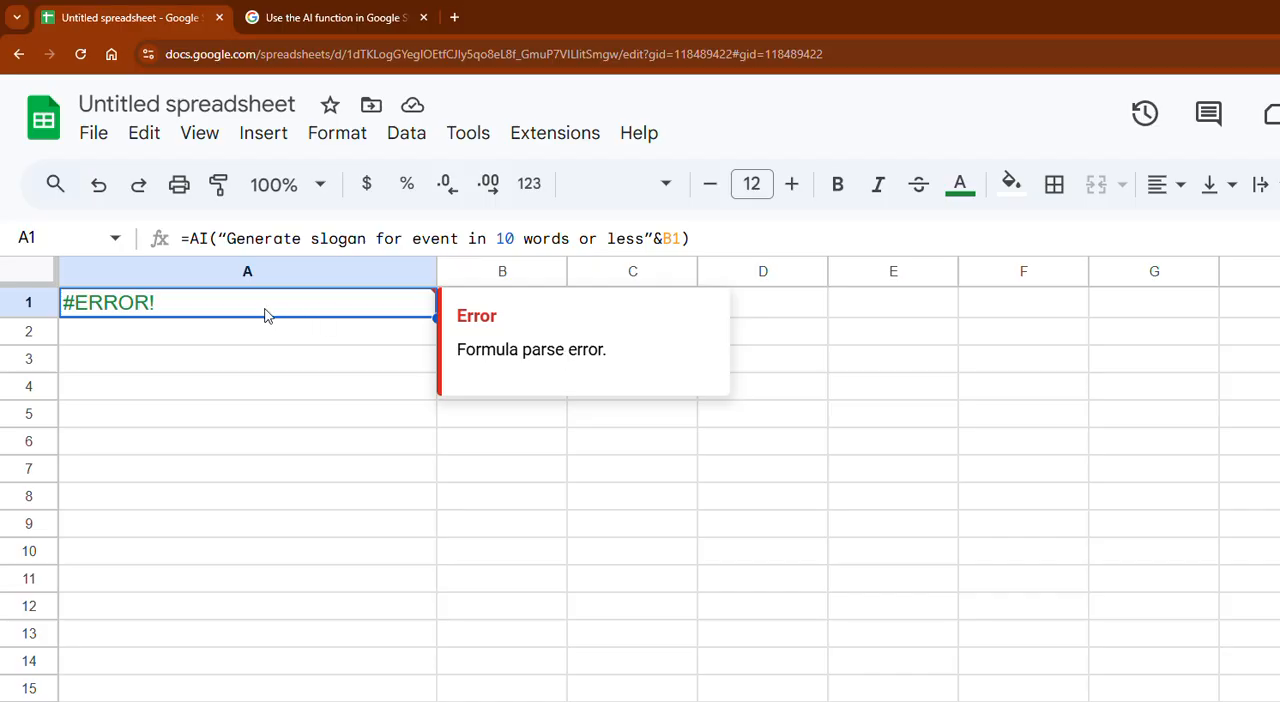
drag(530, 349, 648, 357)
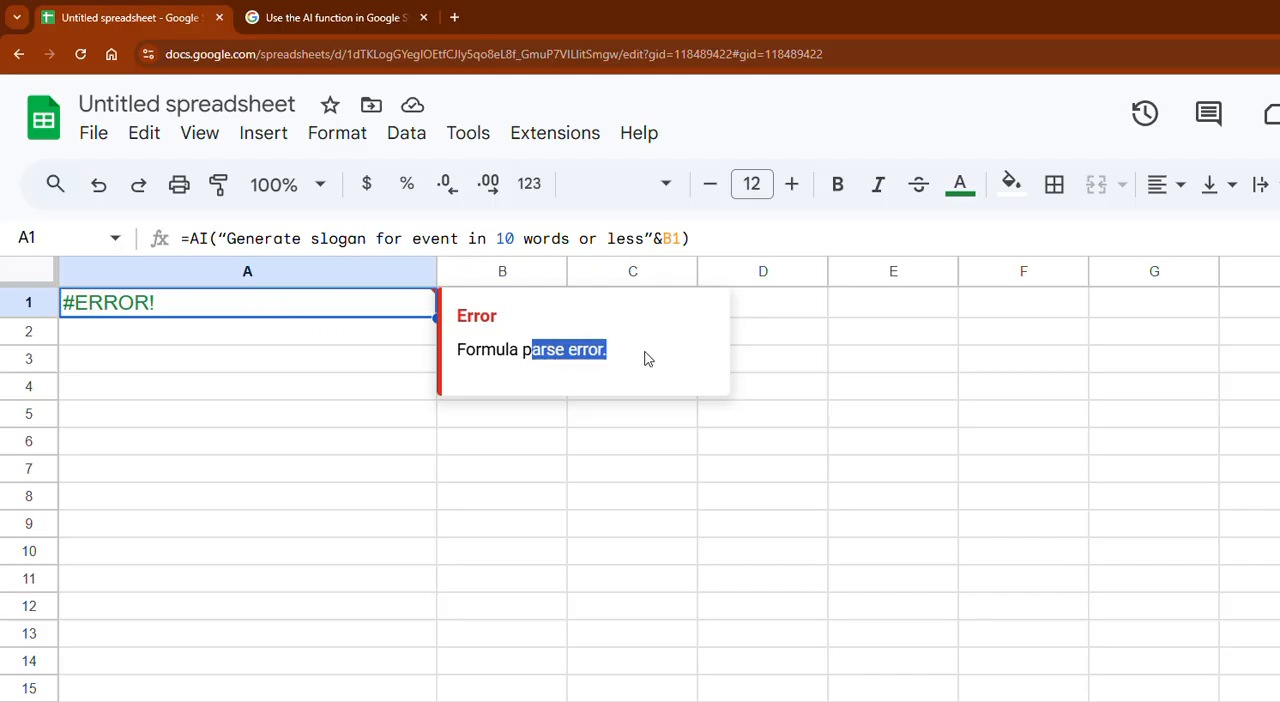
- Enter the test formula =AI("write something about",B3) in cell A3
click(222, 364)
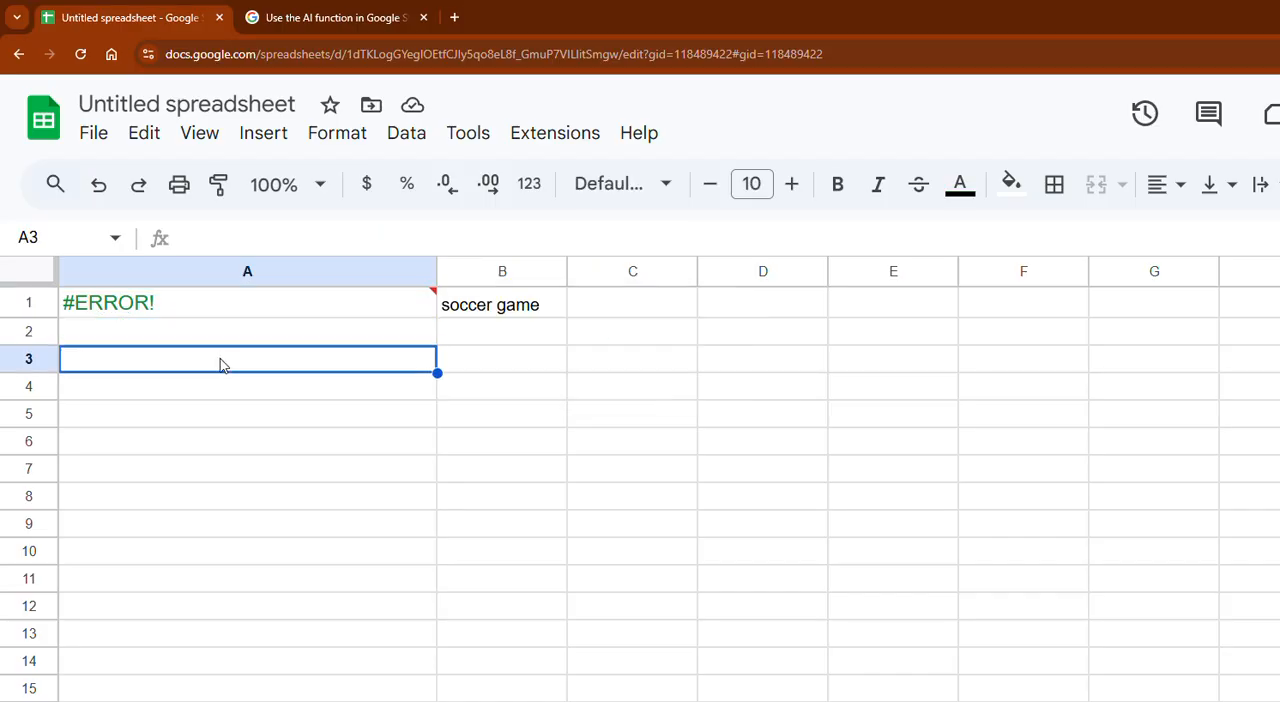
text(=)
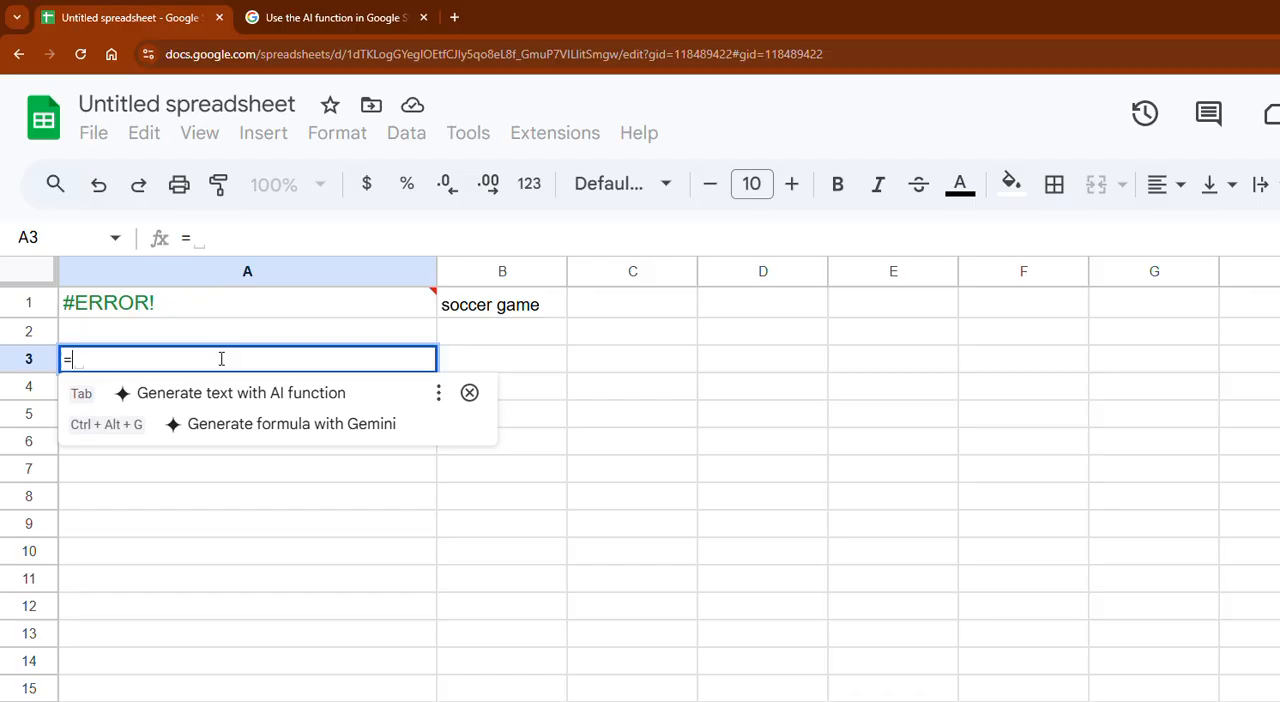
text(AI)
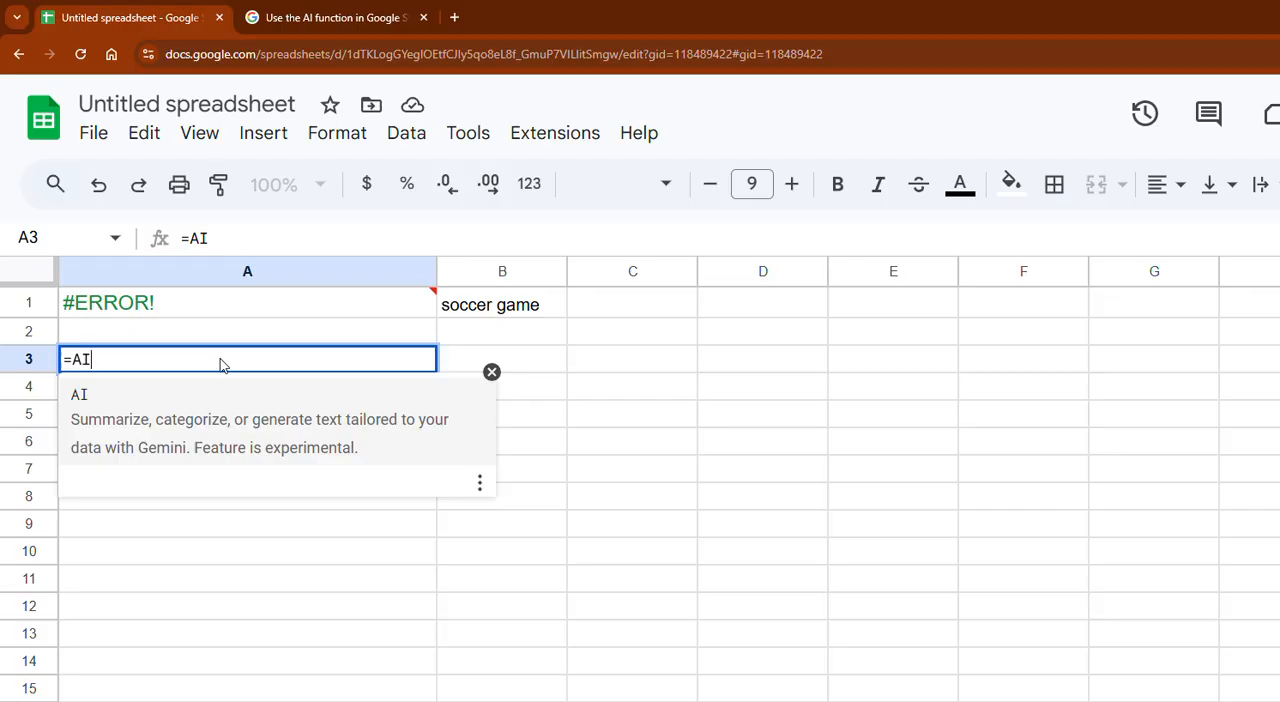
text(()
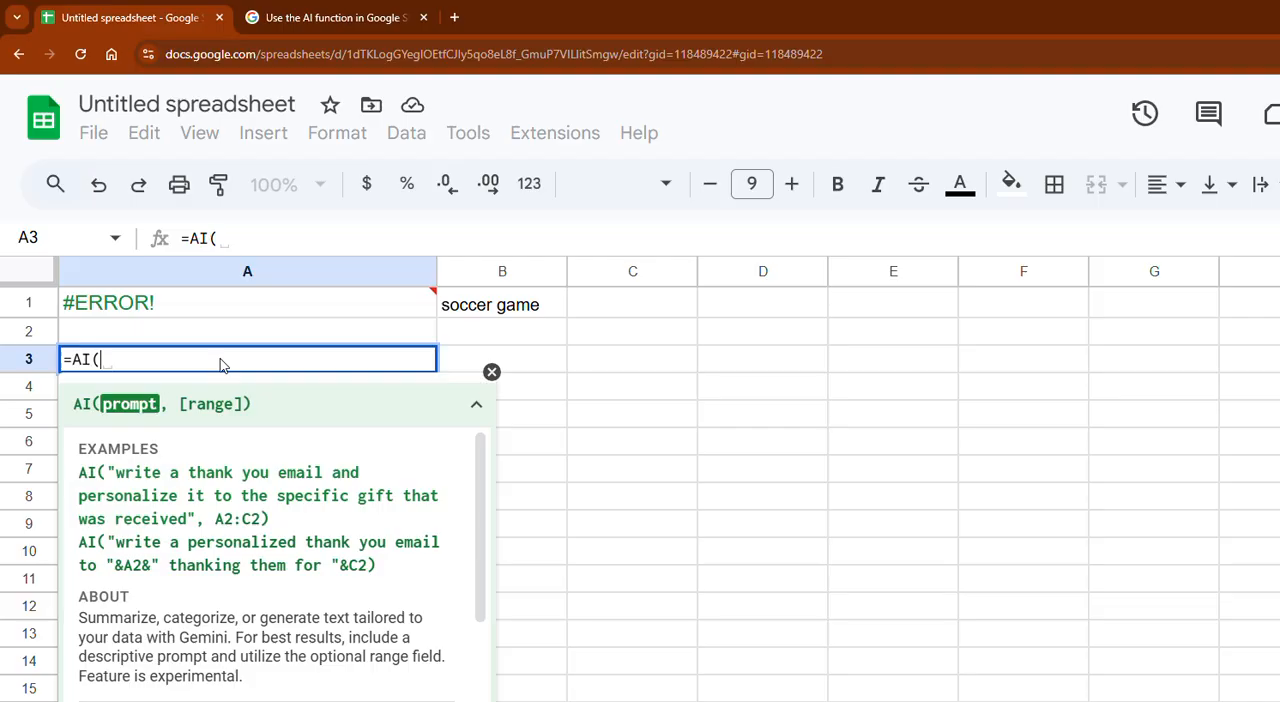
text(")
text(wir)
text(te s)
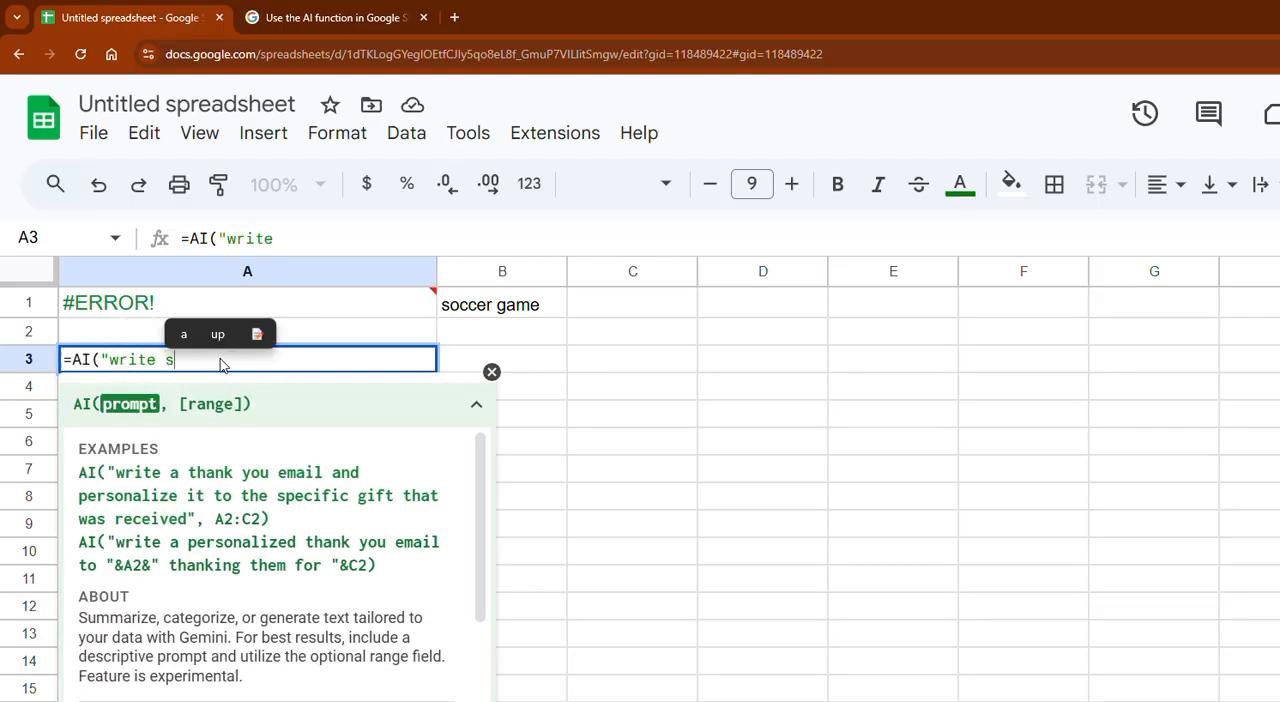
text(omething about)
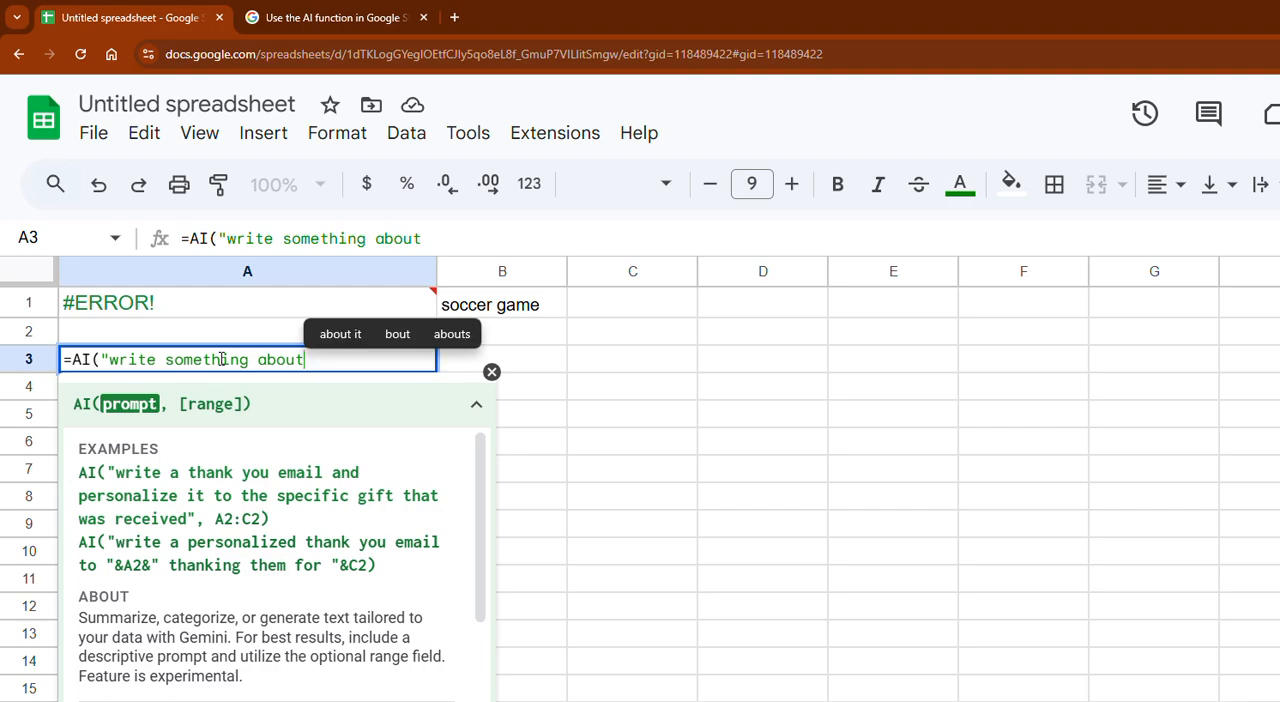
text(",)
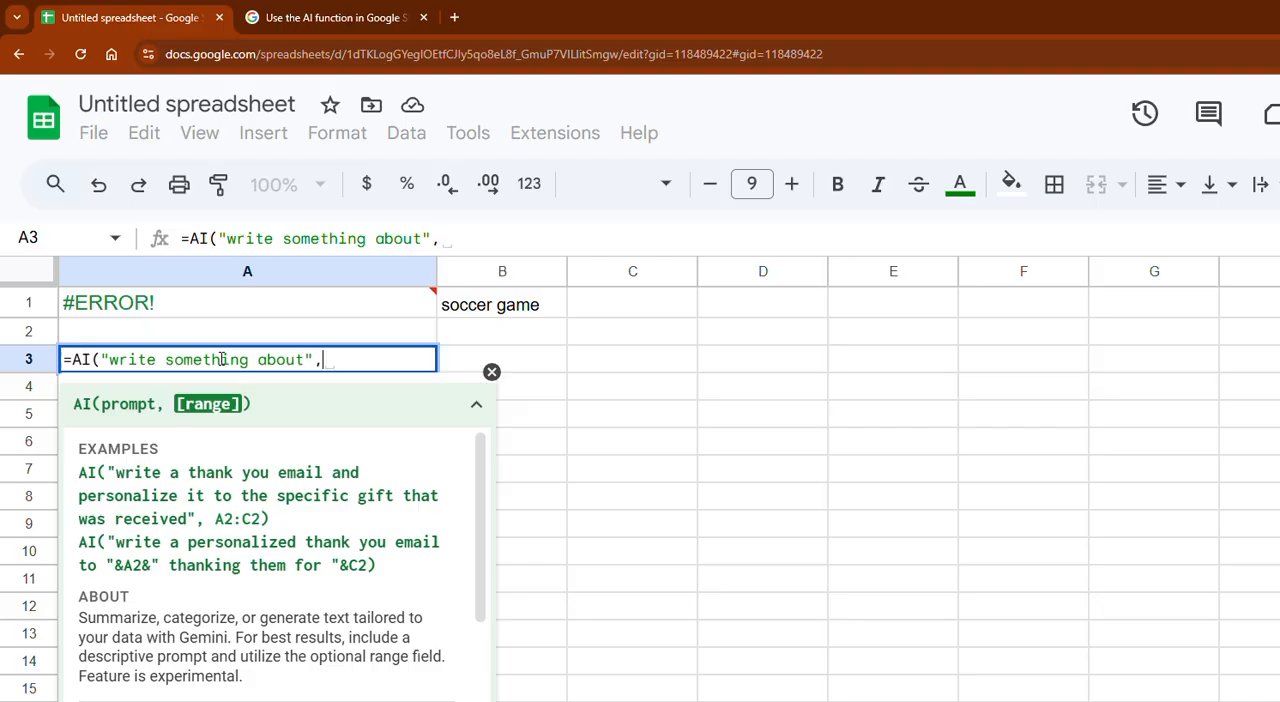
key(BackSpace)
text(B3)
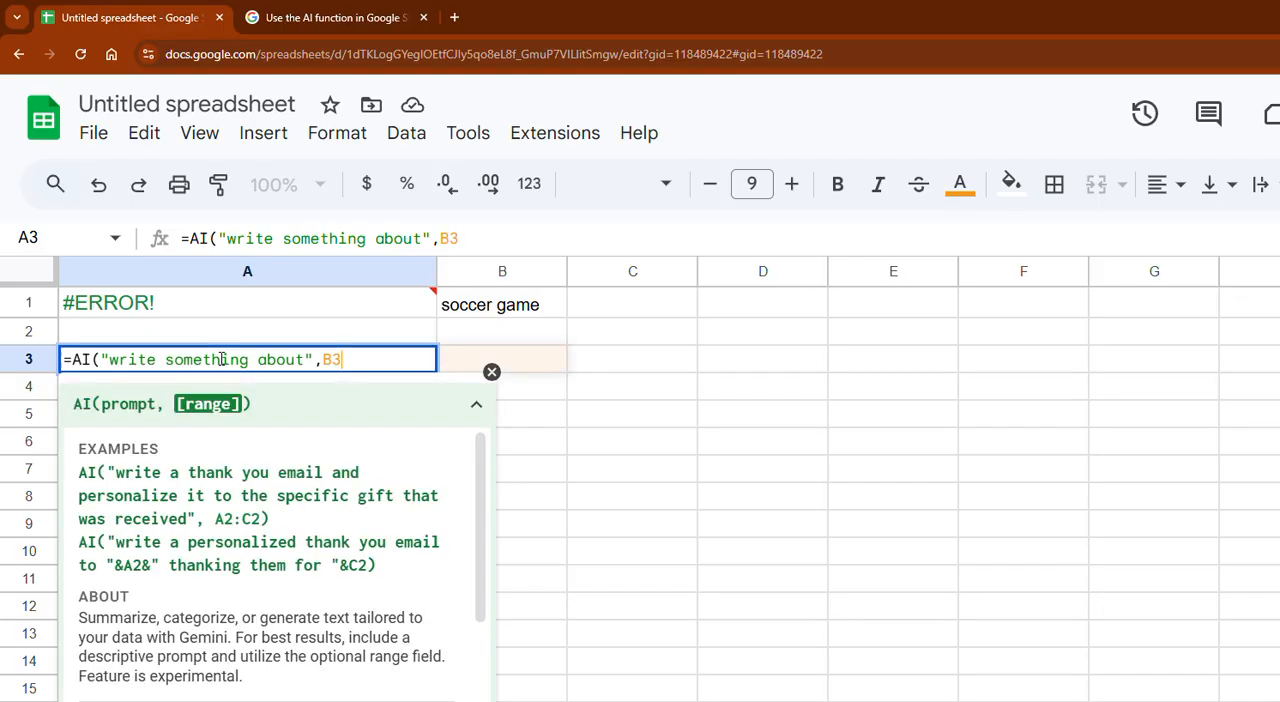
text())
key(Tab)
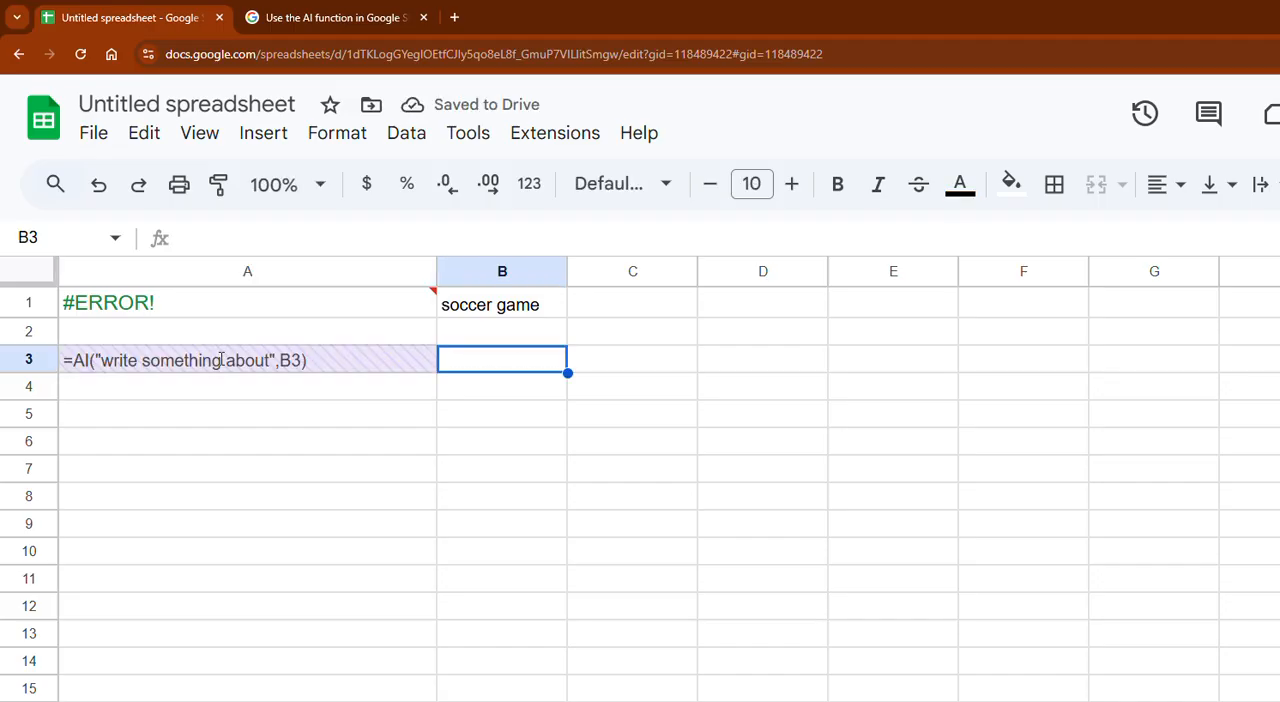
- Enter "candy" in cell B3 and generate the AI text for cell A3
text(candy)
click(221, 360)
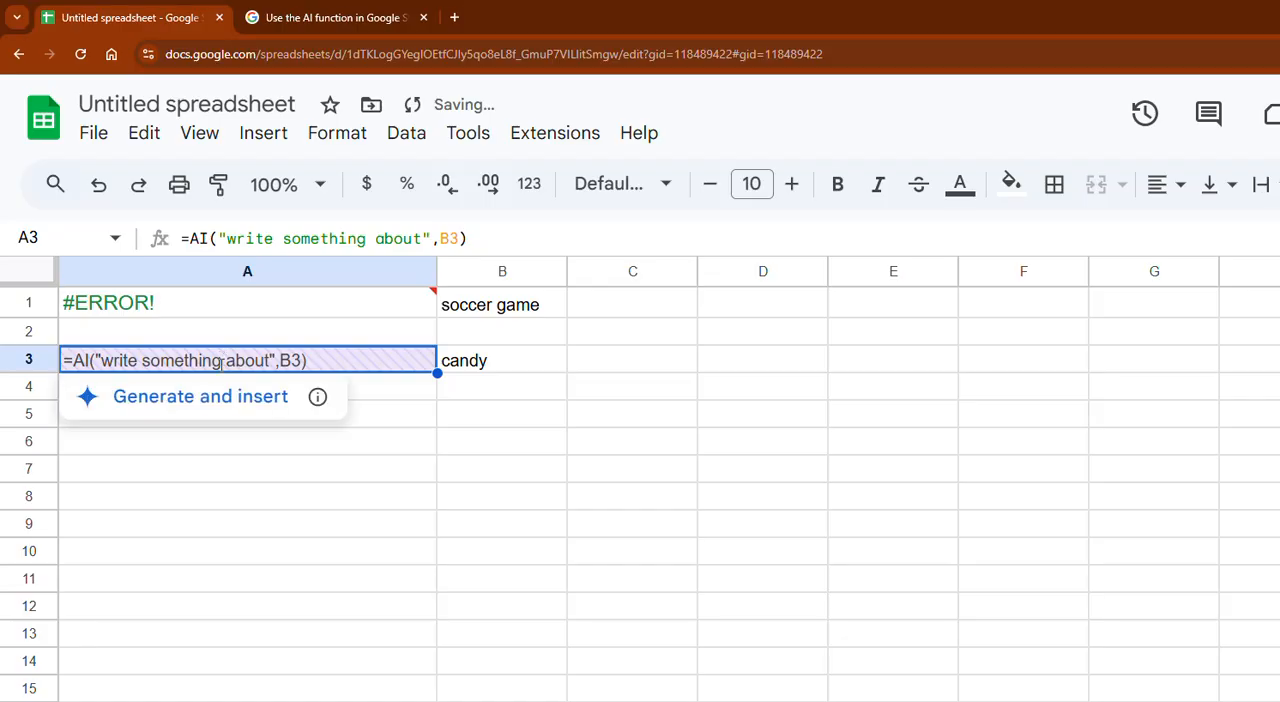
click(205, 405)
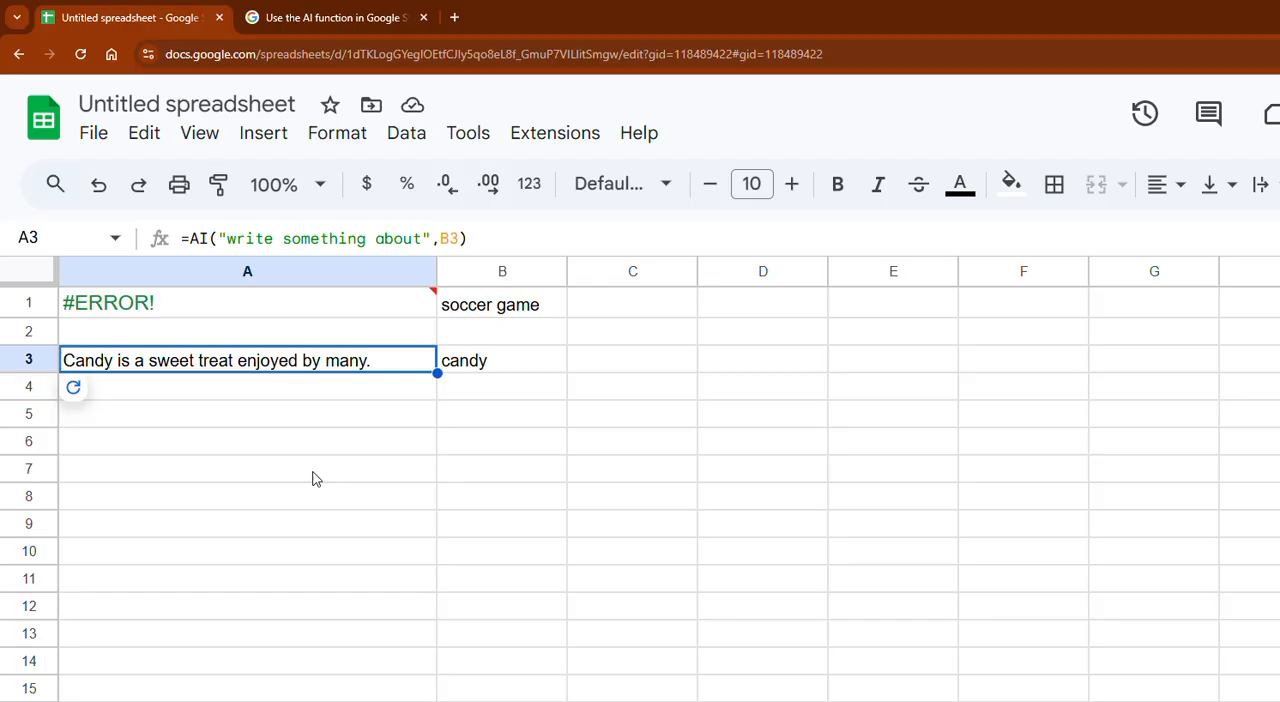
- Compare the slogan formula in cell A1 with the test formula in cell A3
click(267, 315)
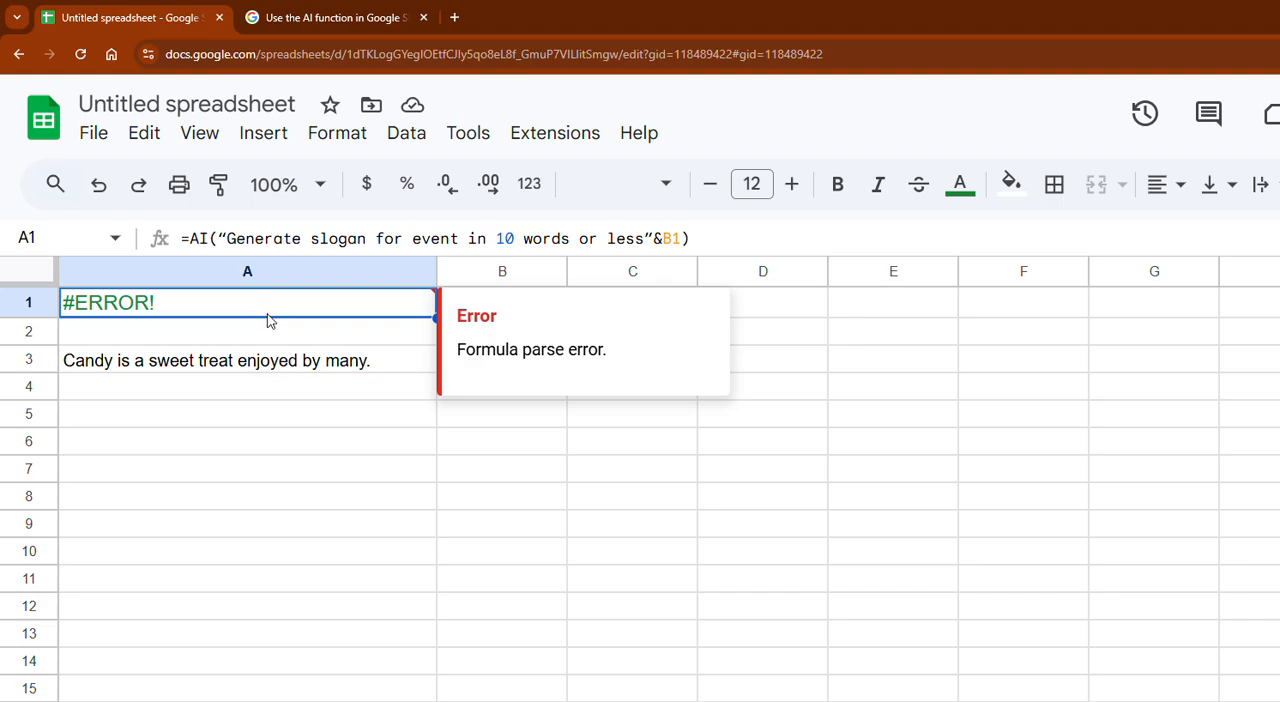
click(264, 360)
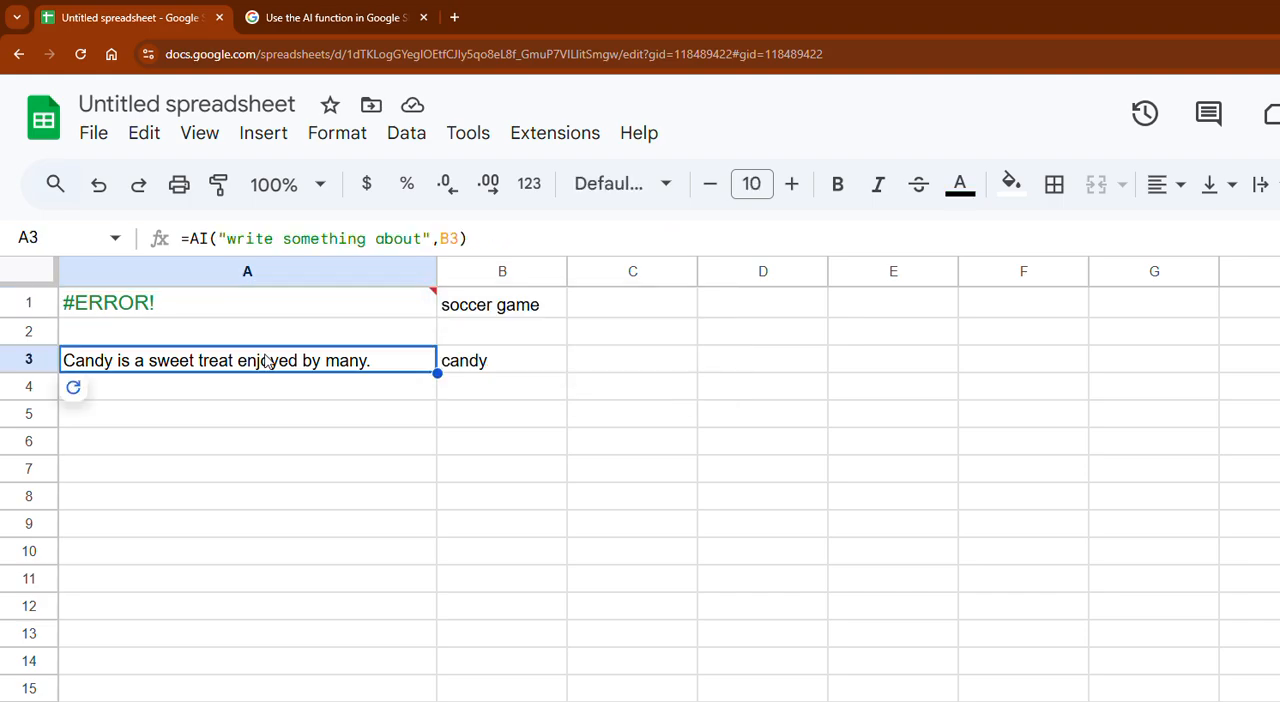
click(266, 318)
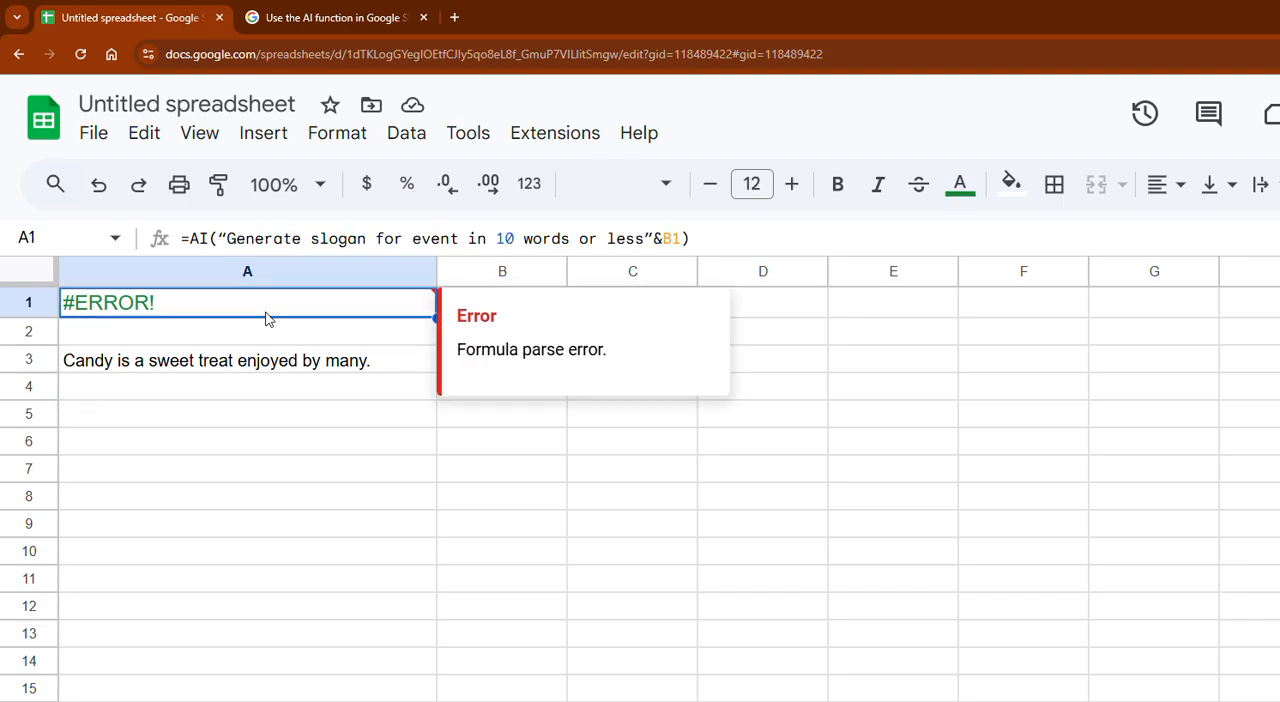
- Replace the curly quotation marks around the prompt in cell A1's slogan formula with straight ones
click(227, 238)
key(BackSpace)
text(")
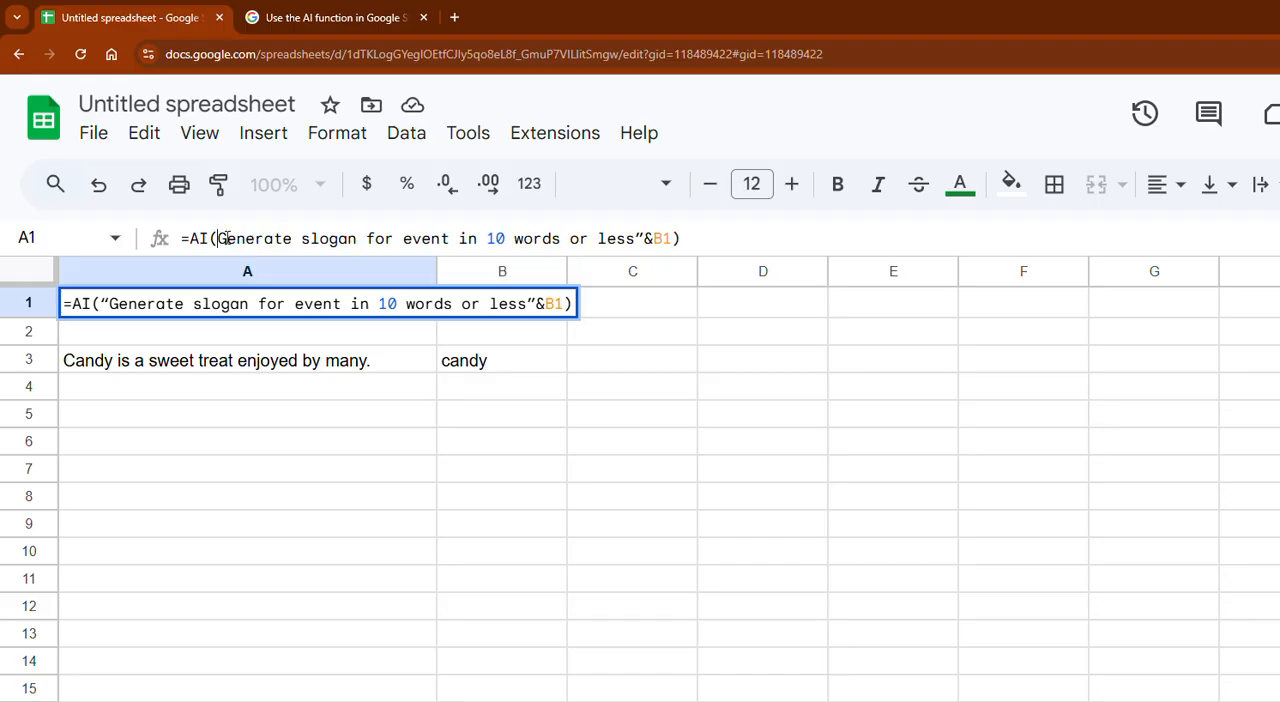
key(Right)
key(Right)
key(Right)
key(Right)
key(Right)
key(Right)
key(Right)
key(Right)
key(Right)
key(Right)
key(Right)
key(Right)
key(Right)
key(Right)
key(Right)
key(Right)
key(Right)
key(Right)
key(Right)
key(Right)
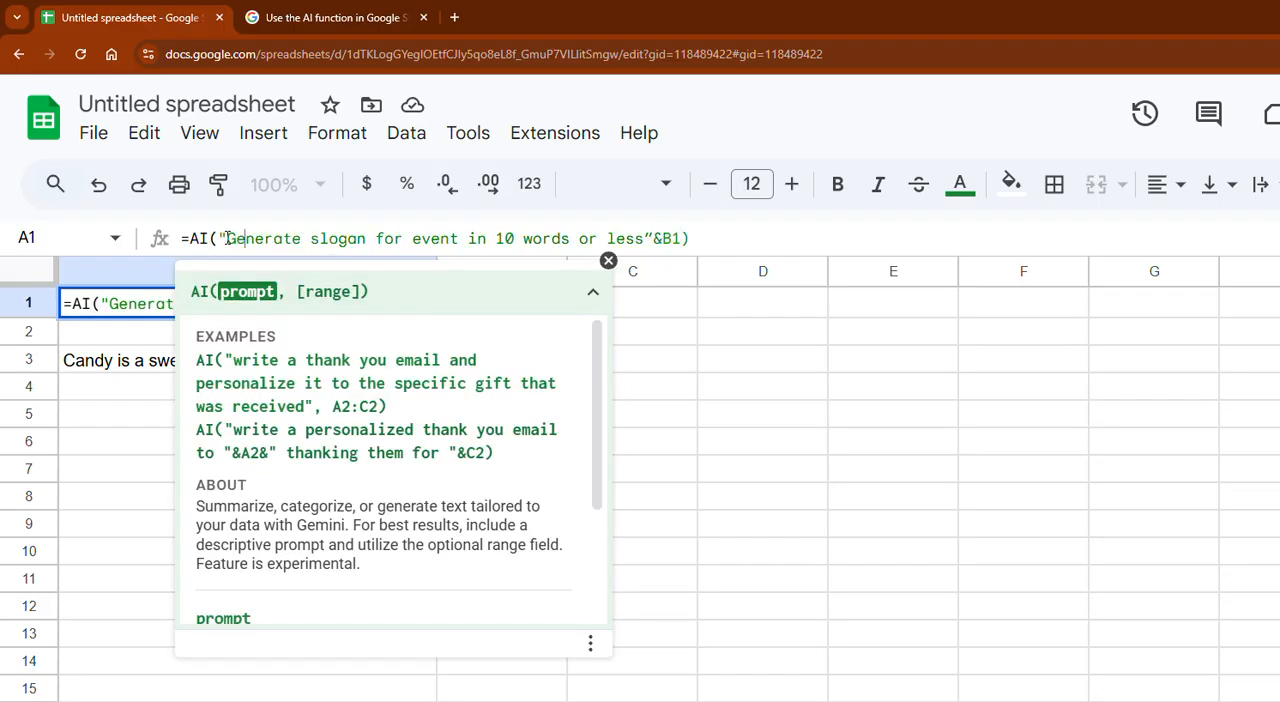
key(Delete)
text(")
key(Return)
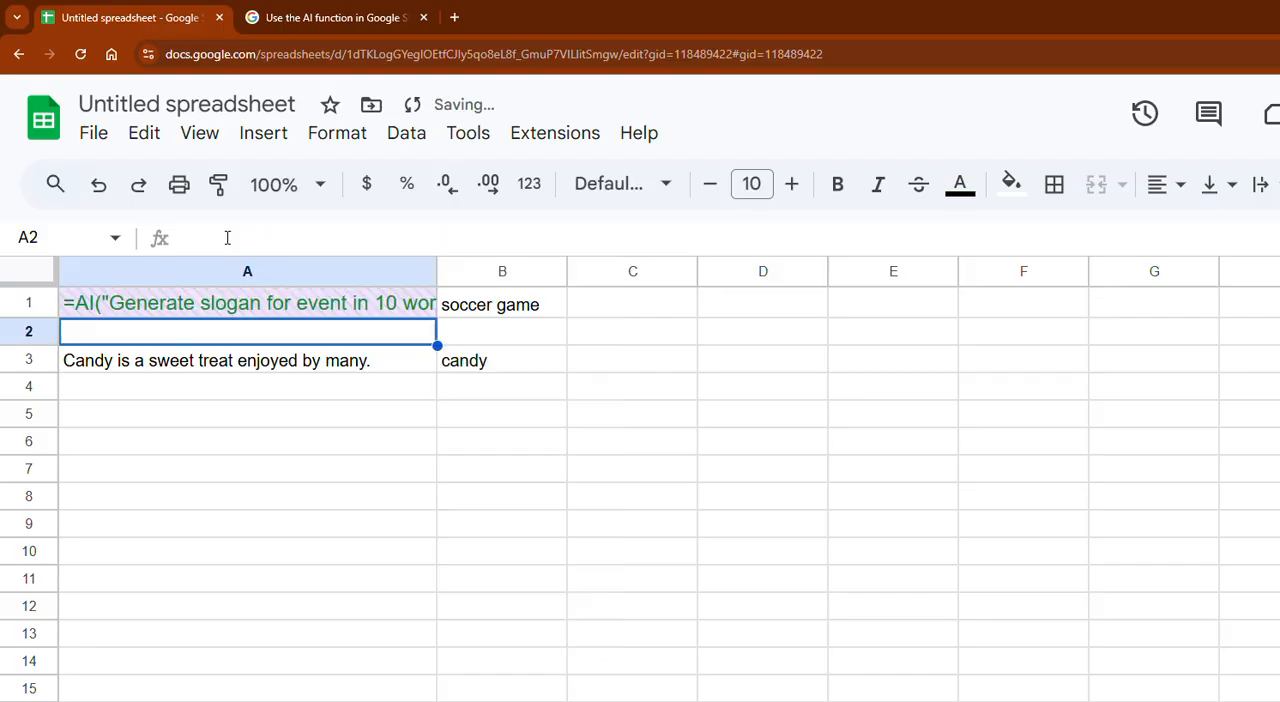
- Generate and insert the AI slogan in cell A1
key(Up)
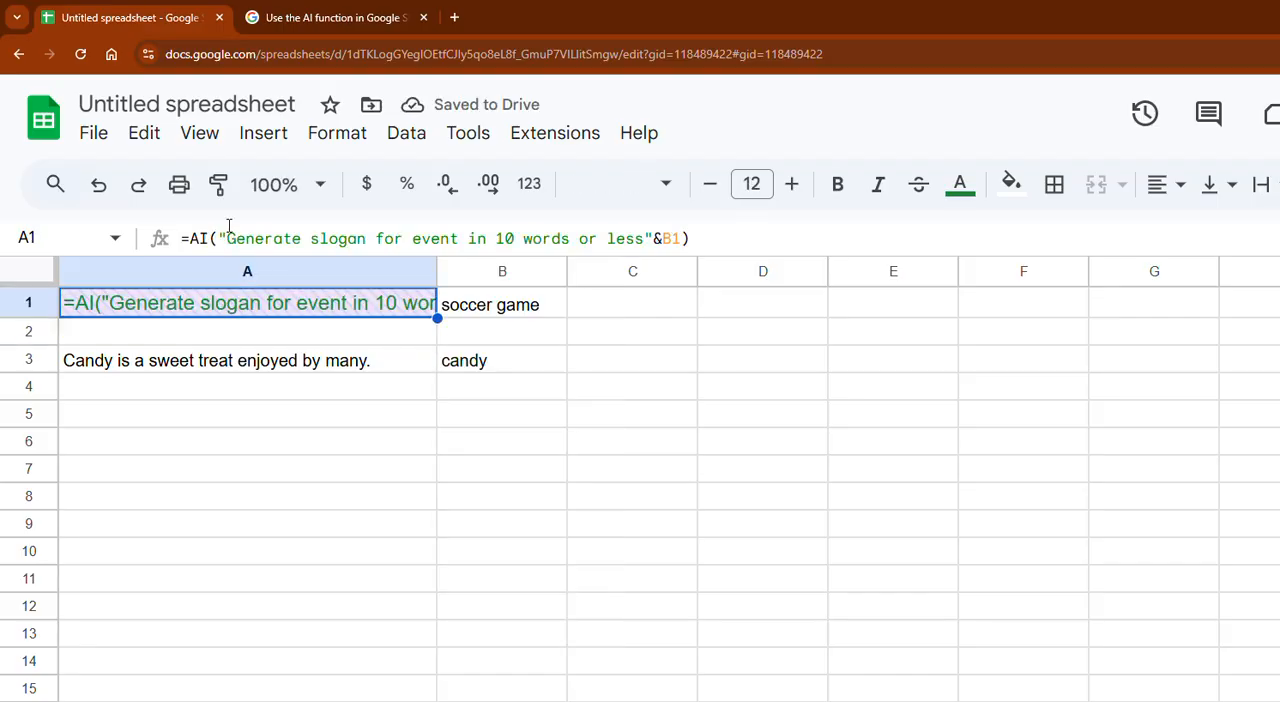
click(163, 340)
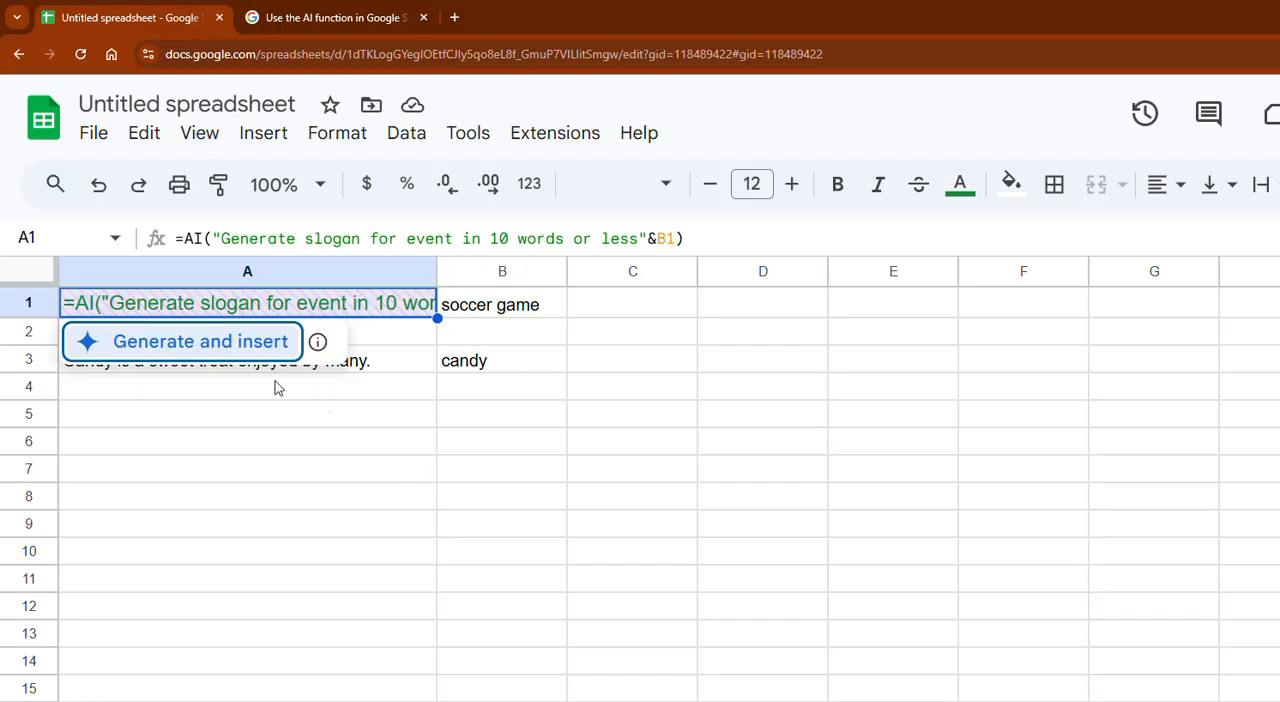
click(130, 343)
click(155, 314)
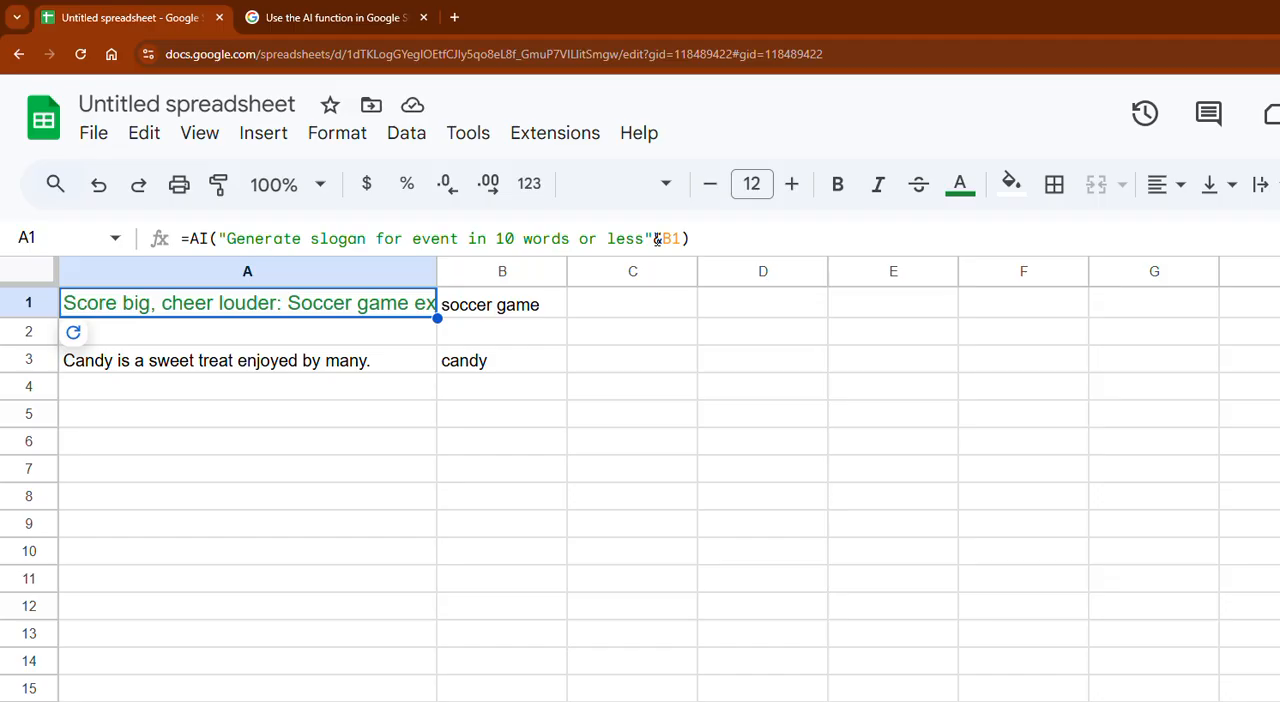
- Compare the help page's slogan example with cell A1's formula and select the entire formula text in A1
click(404, 18)
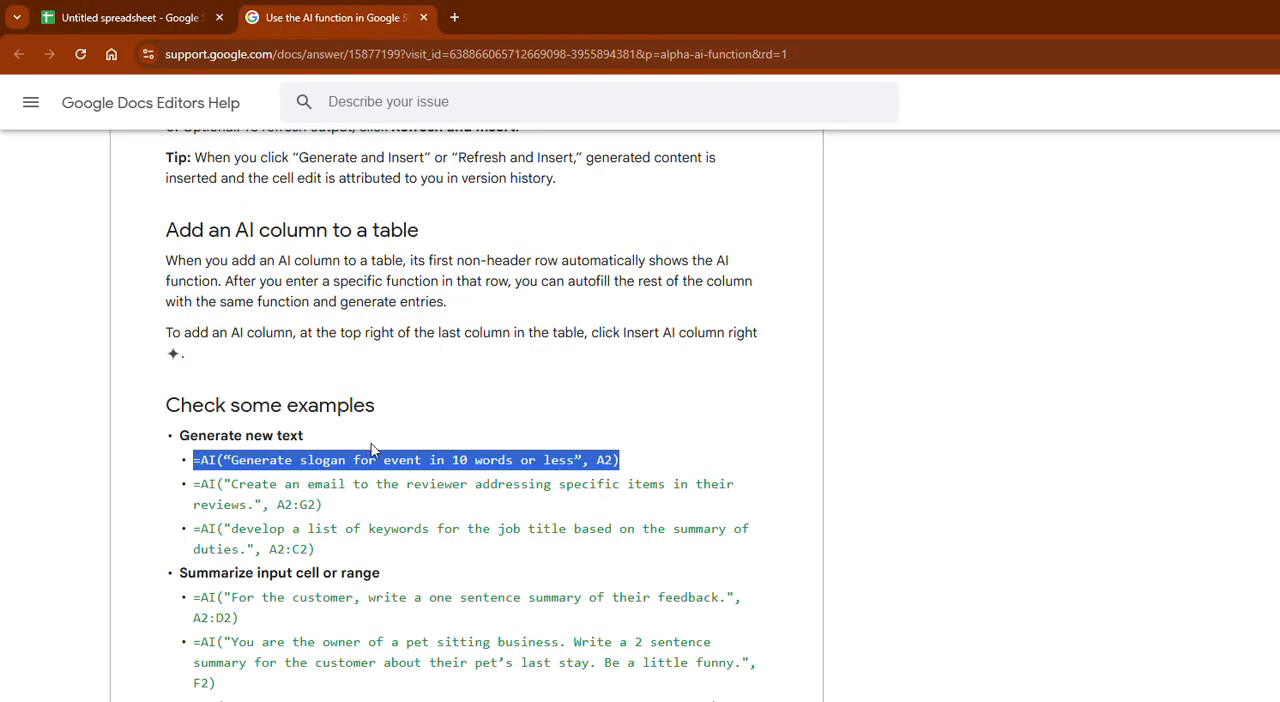
click(165, 20)
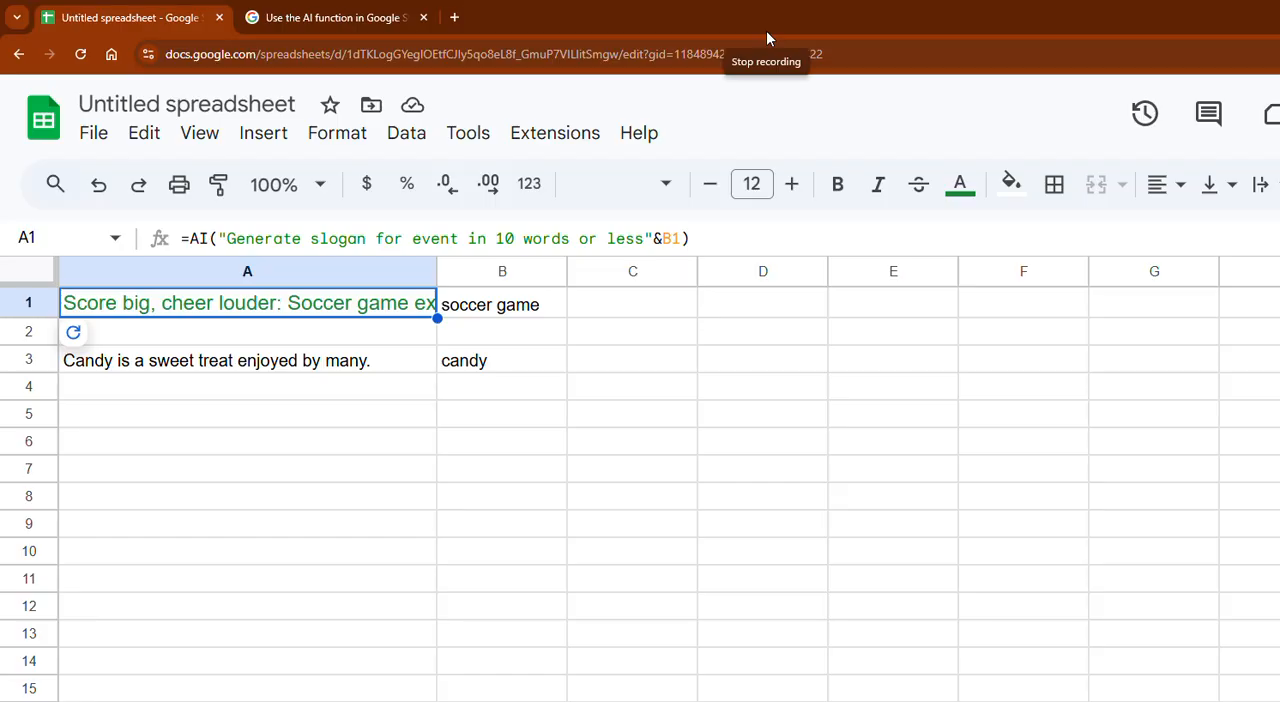
click(713, 236)
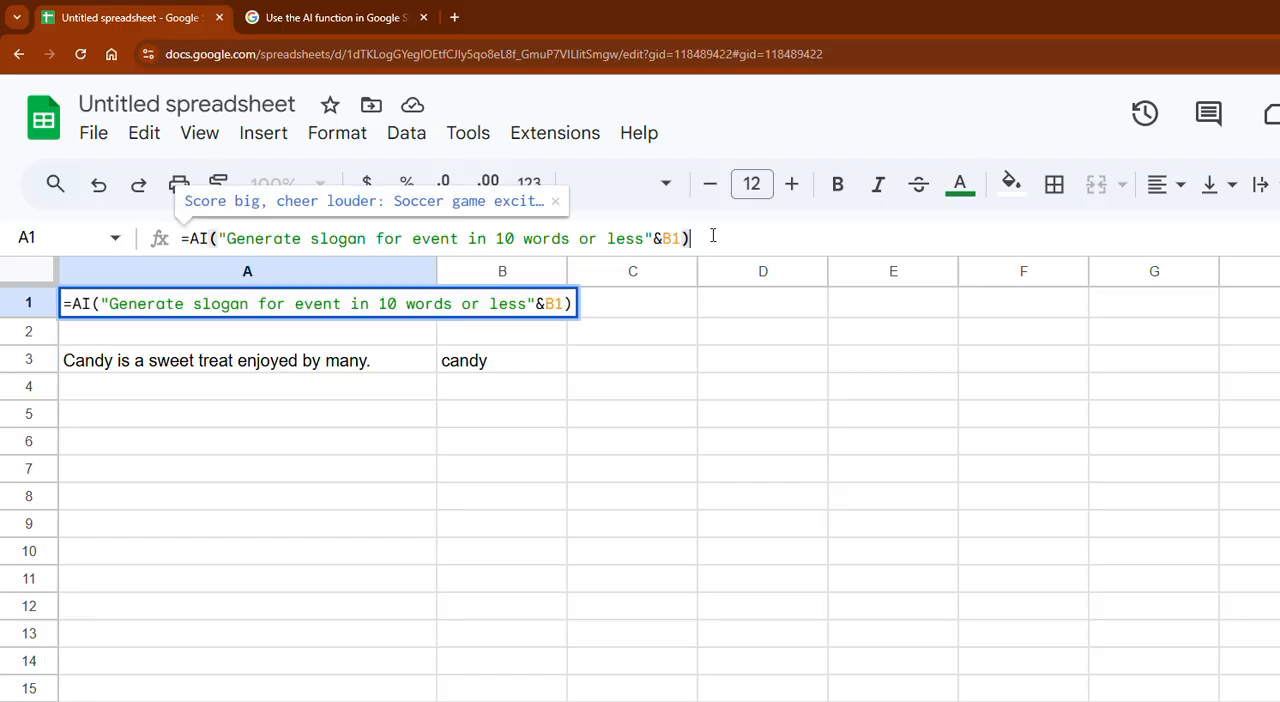
key(ctrl+a)
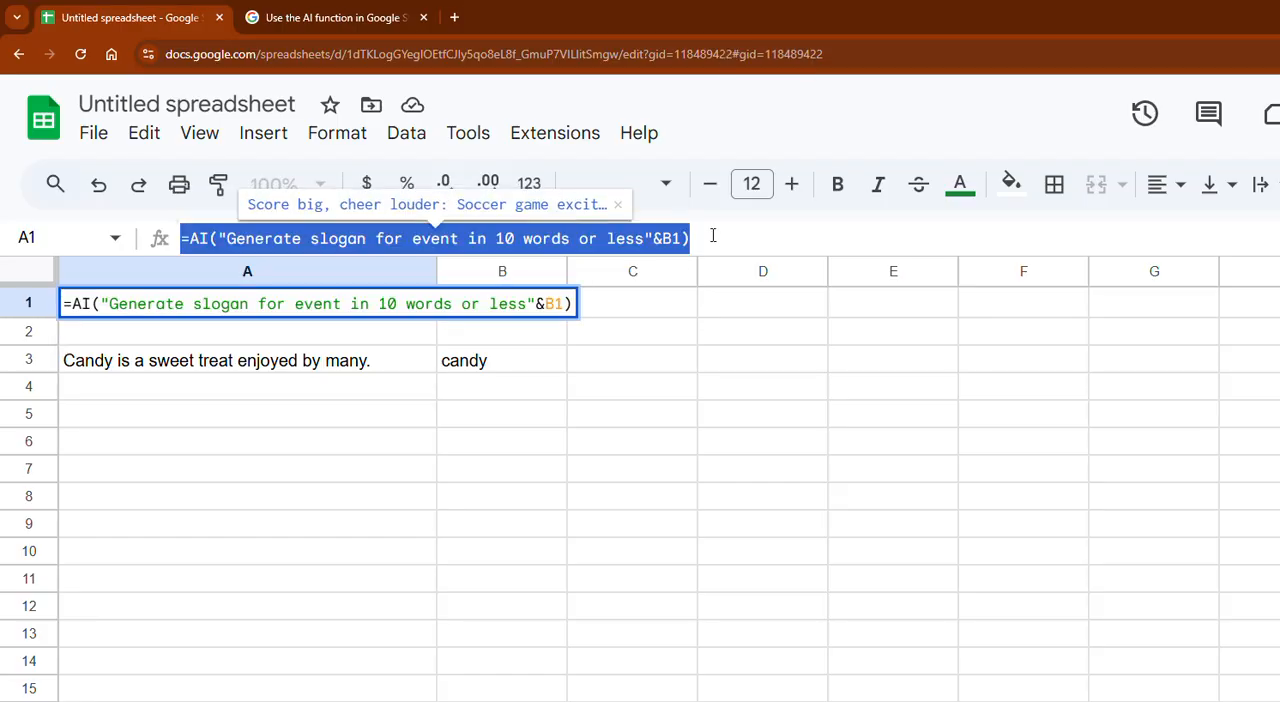